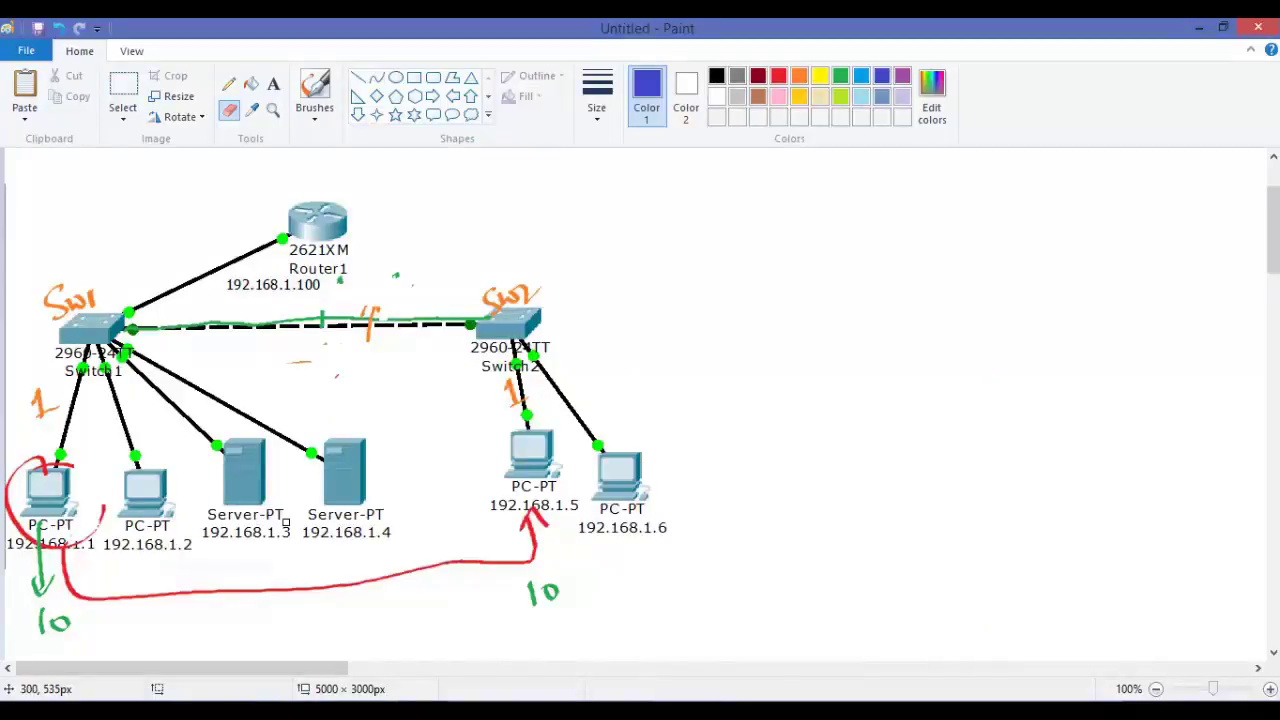
Step: Write and underline "1.1 → 1.5" in blue with the brush in the empty area beside the network diagram
click(314, 100)
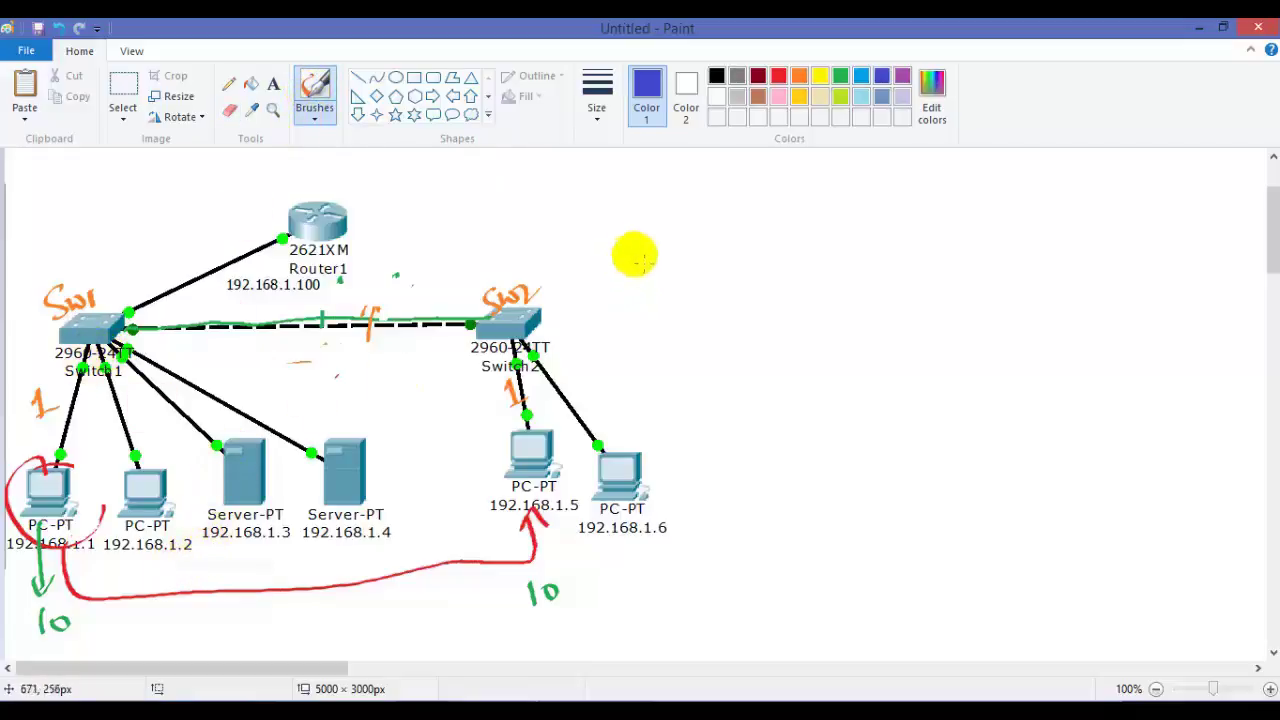
mouse_move(746, 188)
mouse_down()
mouse_move(745, 216)
mouse_move(777, 200)
mouse_move(777, 215)
mouse_move(906, 206)
mouse_up()
click(762, 205)
mouse_move(941, 189)
mouse_down()
mouse_move(941, 213)
mouse_move(972, 207)
mouse_up()
click(955, 205)
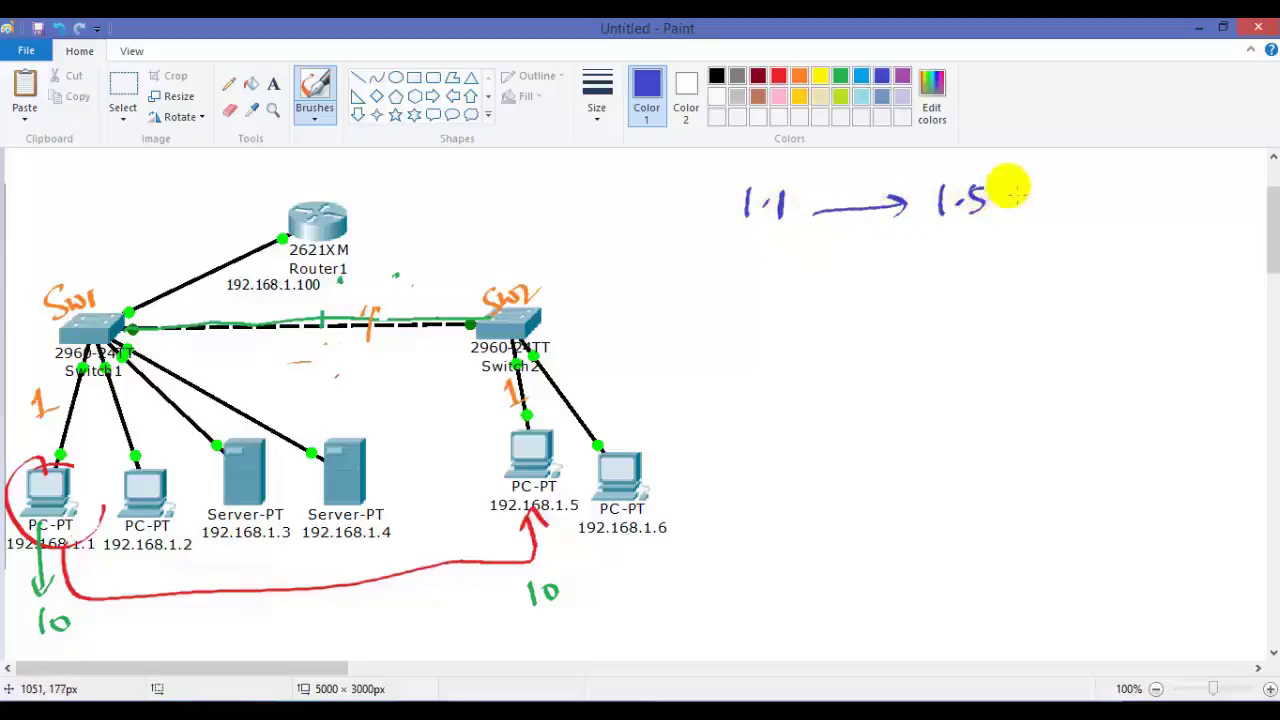
drag(736, 233, 998, 228)
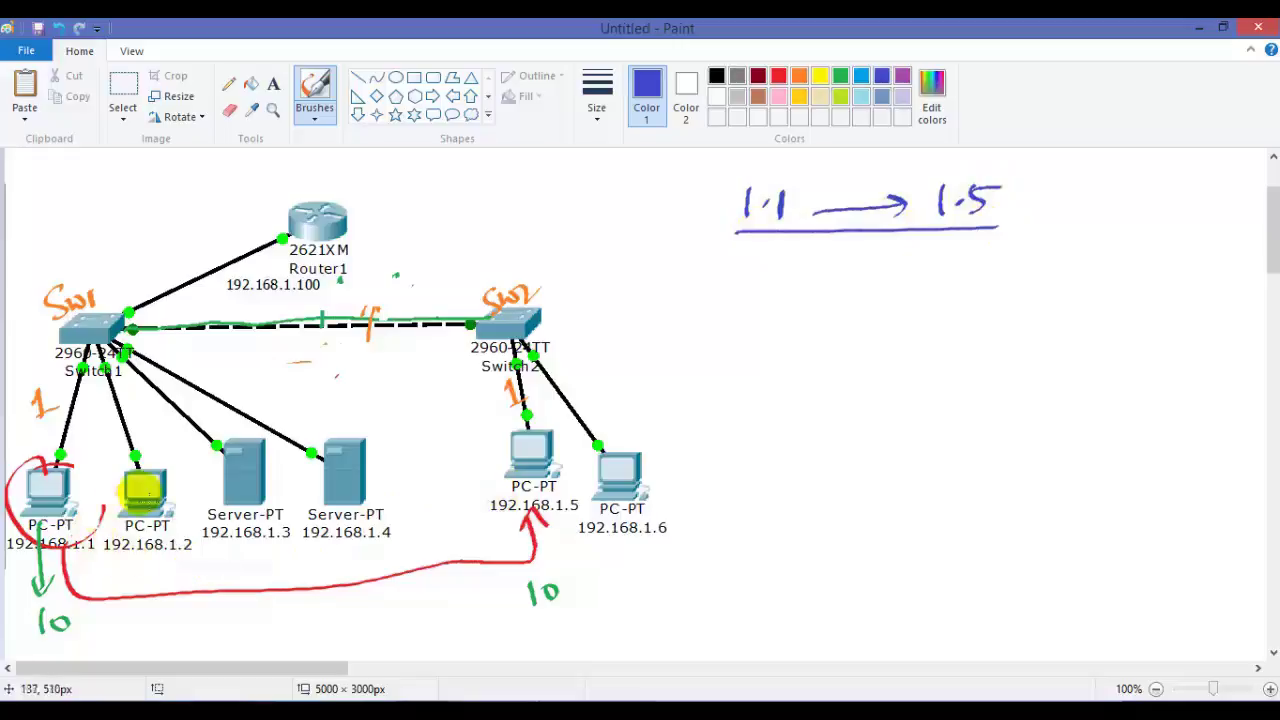
Step: Circle the PCs 192.168.1.1 and 192.168.1.5 in blue and write "Same VLAN" beneath the red connecting arrow
mouse_move(80, 466)
mouse_down()
mouse_move(97, 480)
mouse_move(95, 466)
mouse_up()
drag(537, 437, 528, 449)
drag(324, 594, 316, 618)
mouse_move(340, 595)
mouse_down()
mouse_move(348, 606)
mouse_move(434, 588)
mouse_move(470, 601)
mouse_up()
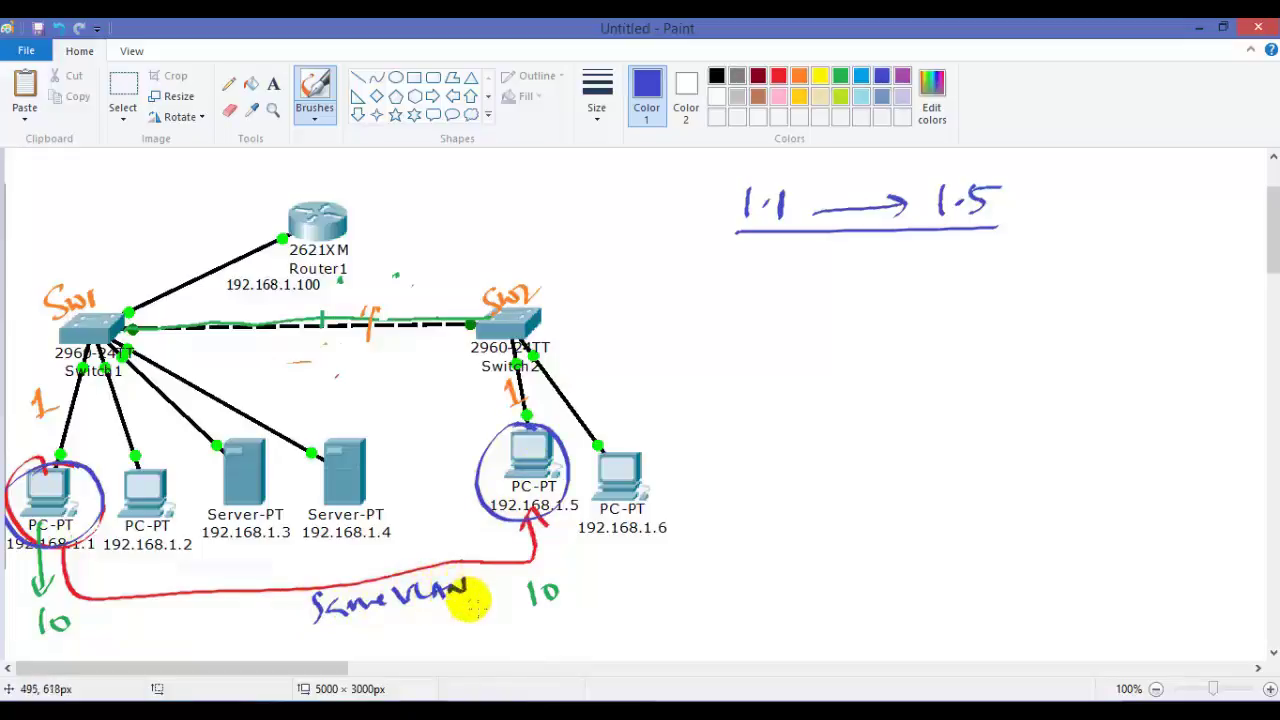
Step: Switch to PC 192.168.1.1's Command Prompt in Packet Tracer, place it beside the diagram and check its IP settings with ipconfig
mouse_move(545, 690)
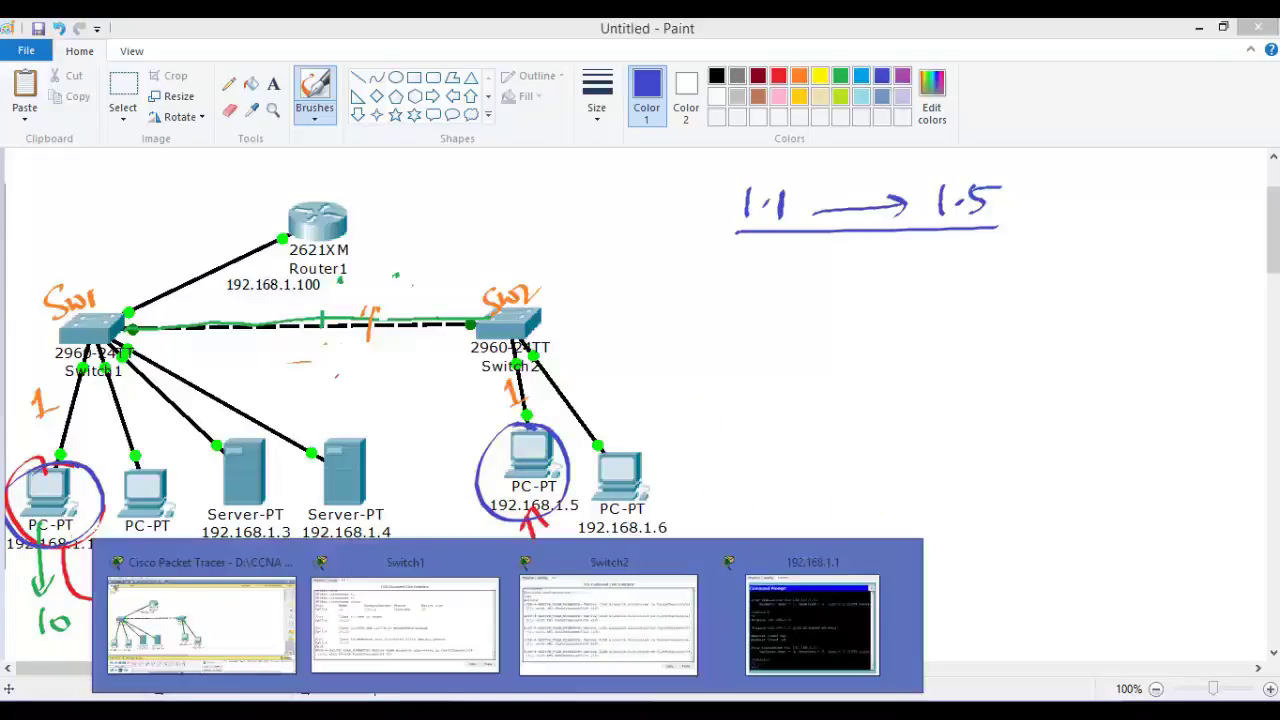
click(807, 623)
mouse_move(552, 154)
mouse_down()
mouse_move(870, 143)
mouse_move(1003, 100)
mouse_up()
click(940, 293)
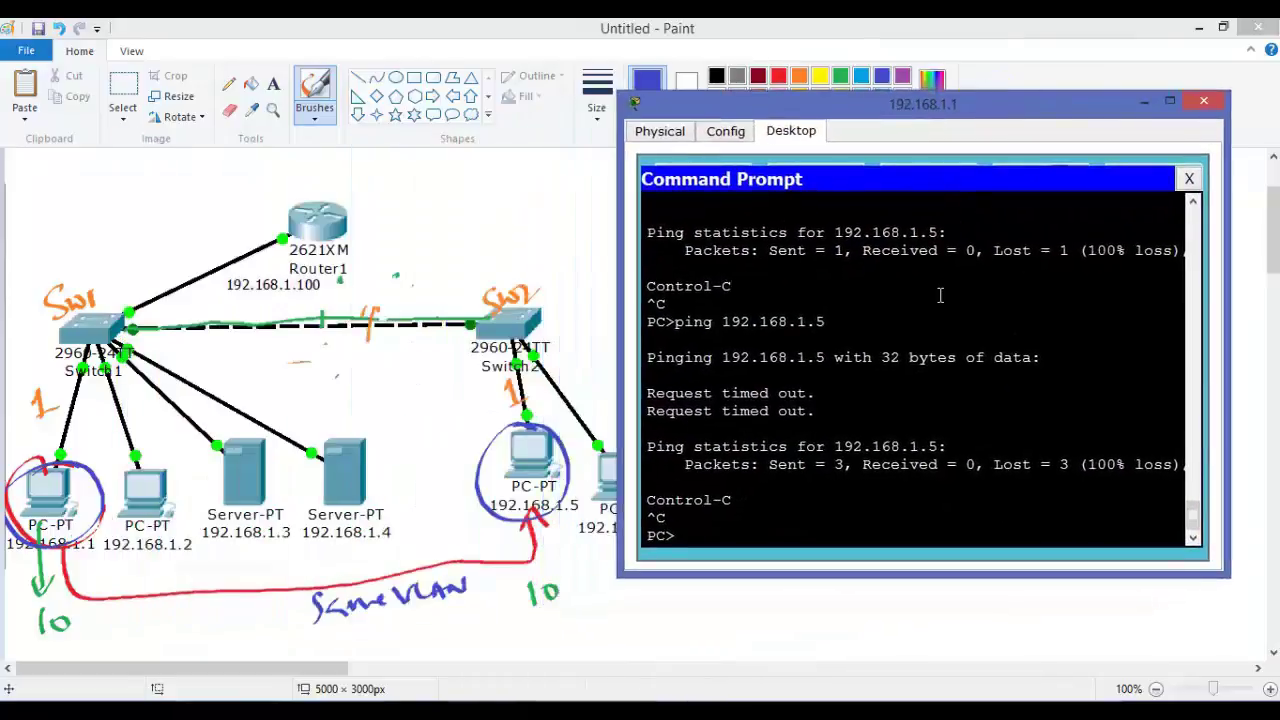
key(Return)
key(Return)
key(Return)
key(Return)
key(Return)
key(Return)
key(Return)
key(Return)
key(Return)
key(Return)
key(Return)
key(Return)
key(Return)
text(ipconfig)
key(Return)
key(Return)
key(Return)
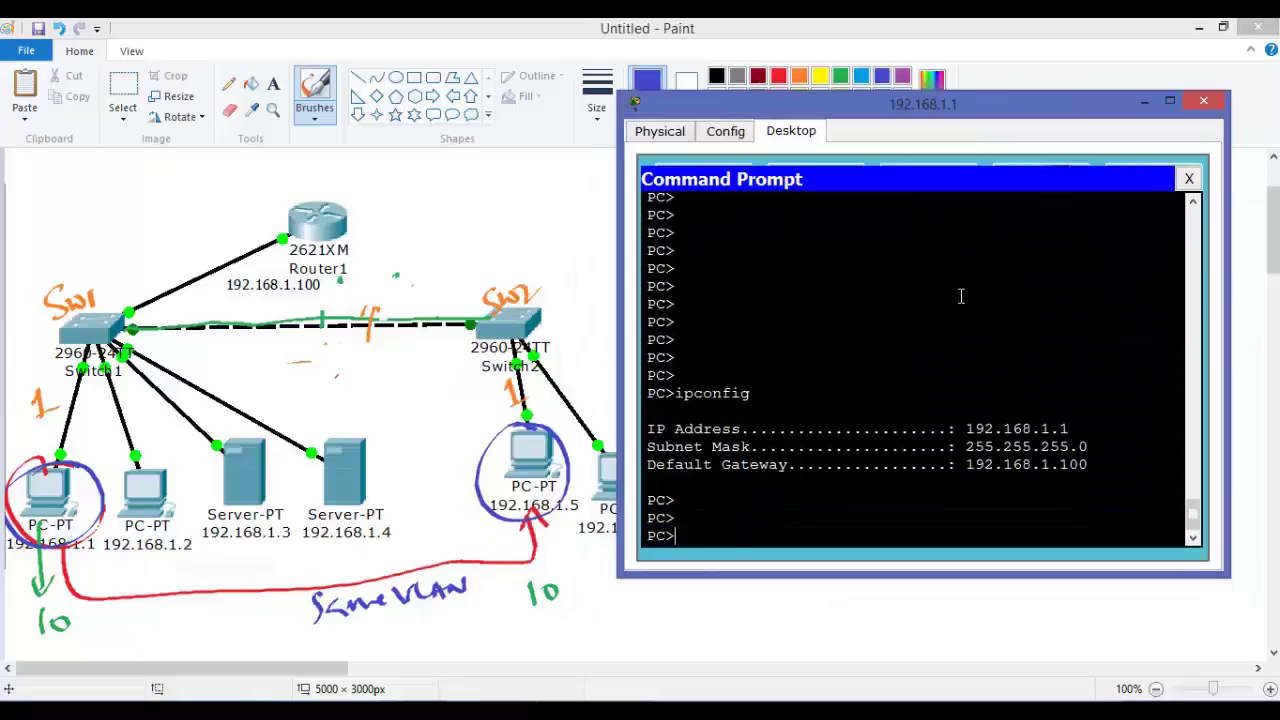
Step: Ping 192.168.1.5 from the PC and abort the ping after the first few attempts
text(ping 192.168.1.5)
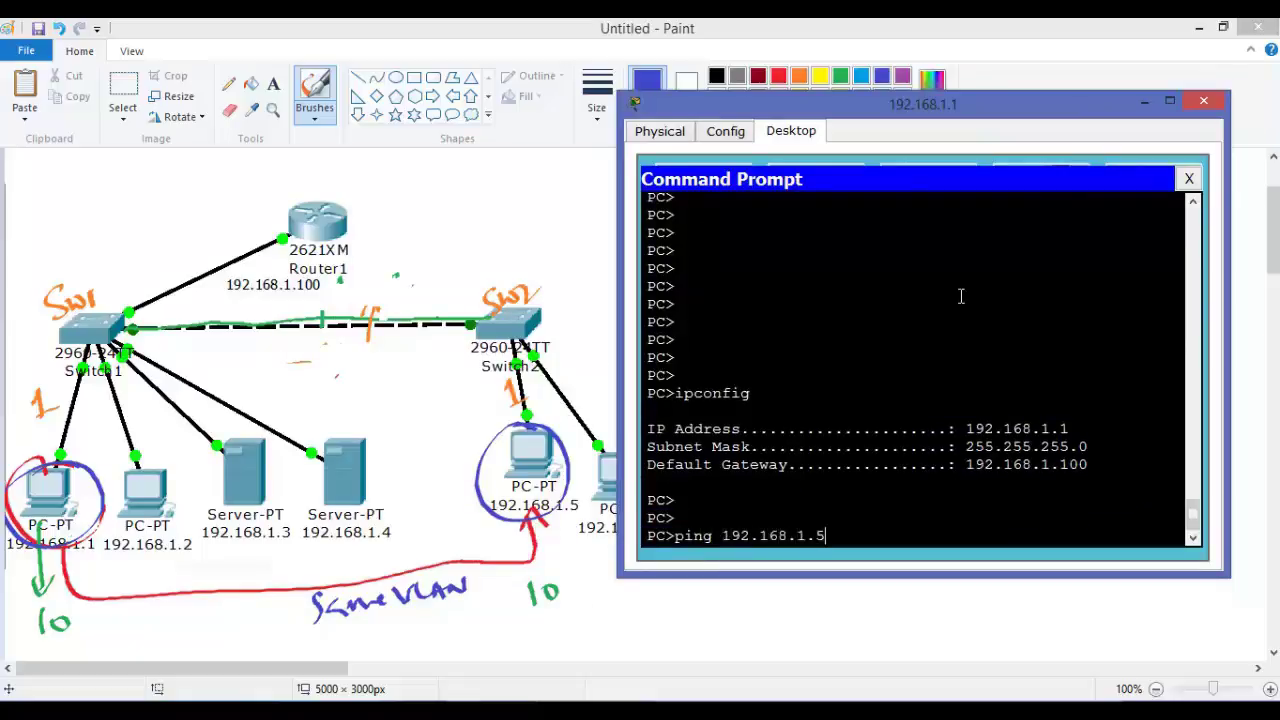
key(Return)
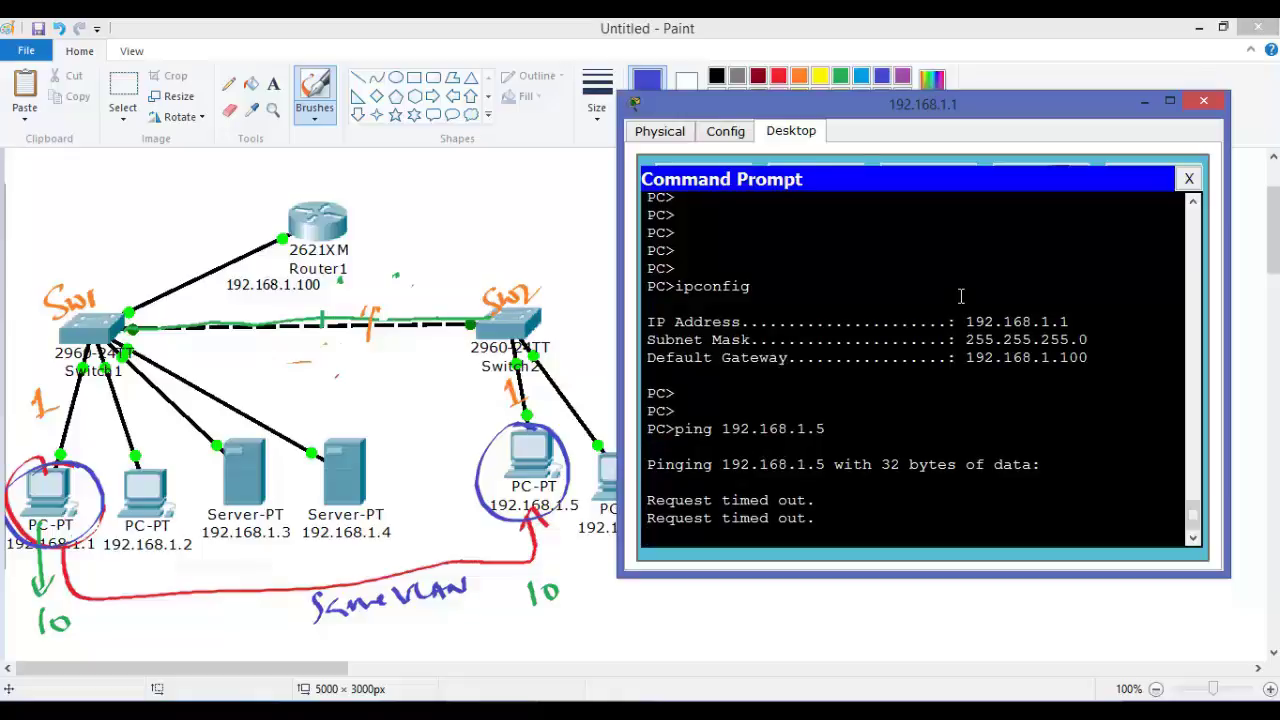
key(ctrl+c)
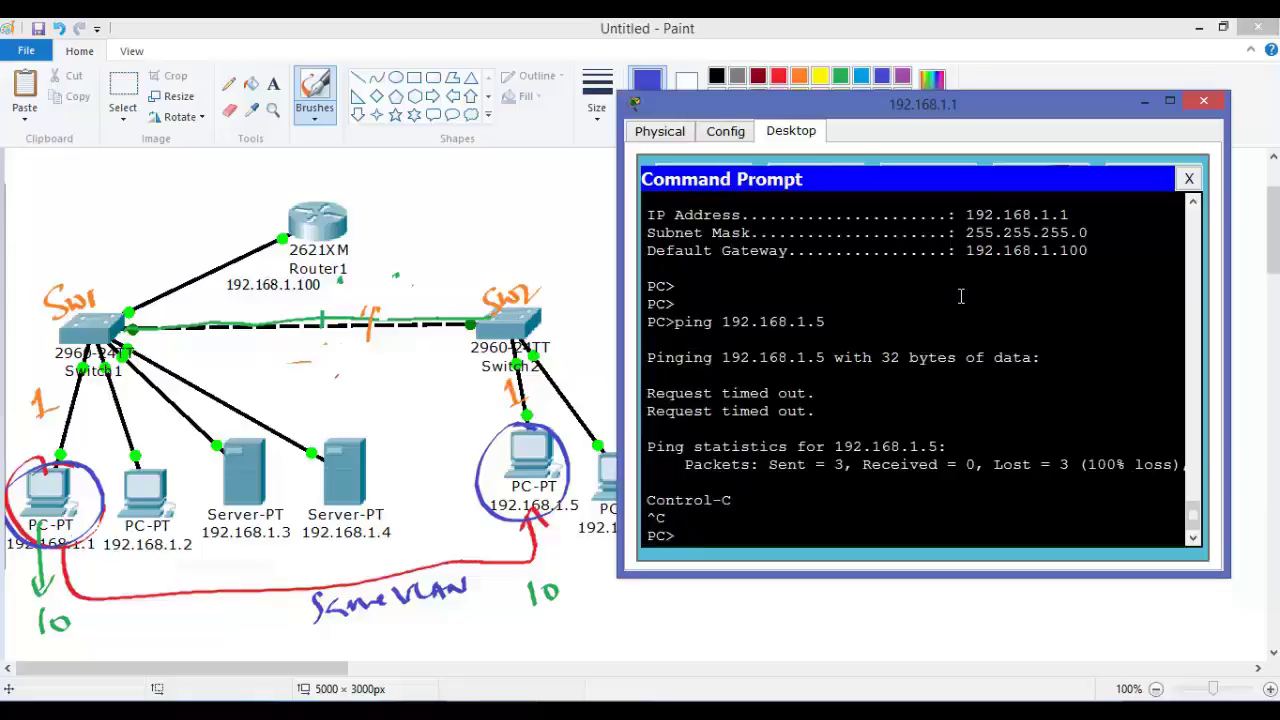
Step: Ping 192.168.1.2 and 192.168.1.3 from the same PC, aborting each ping early
key(Return)
key(Return)
text(ping 192.168)
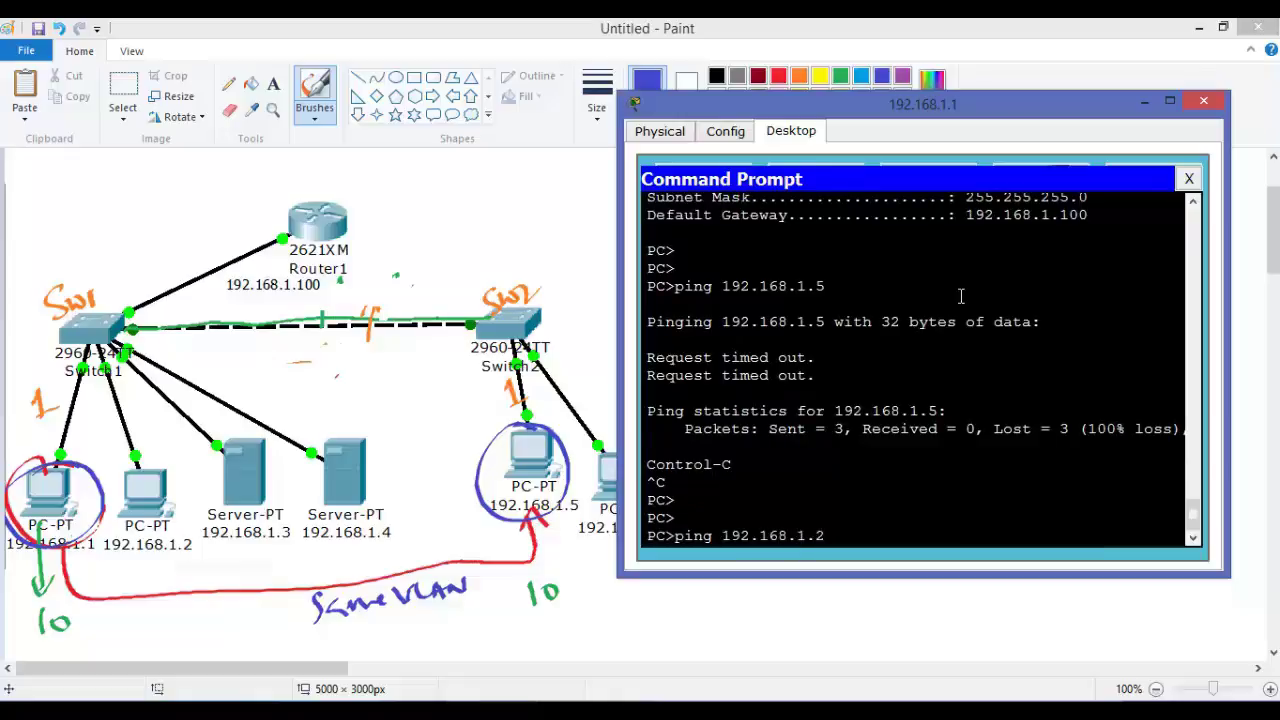
text(.1.2)
key(Return)
key(ctrl+c)
key(Up)
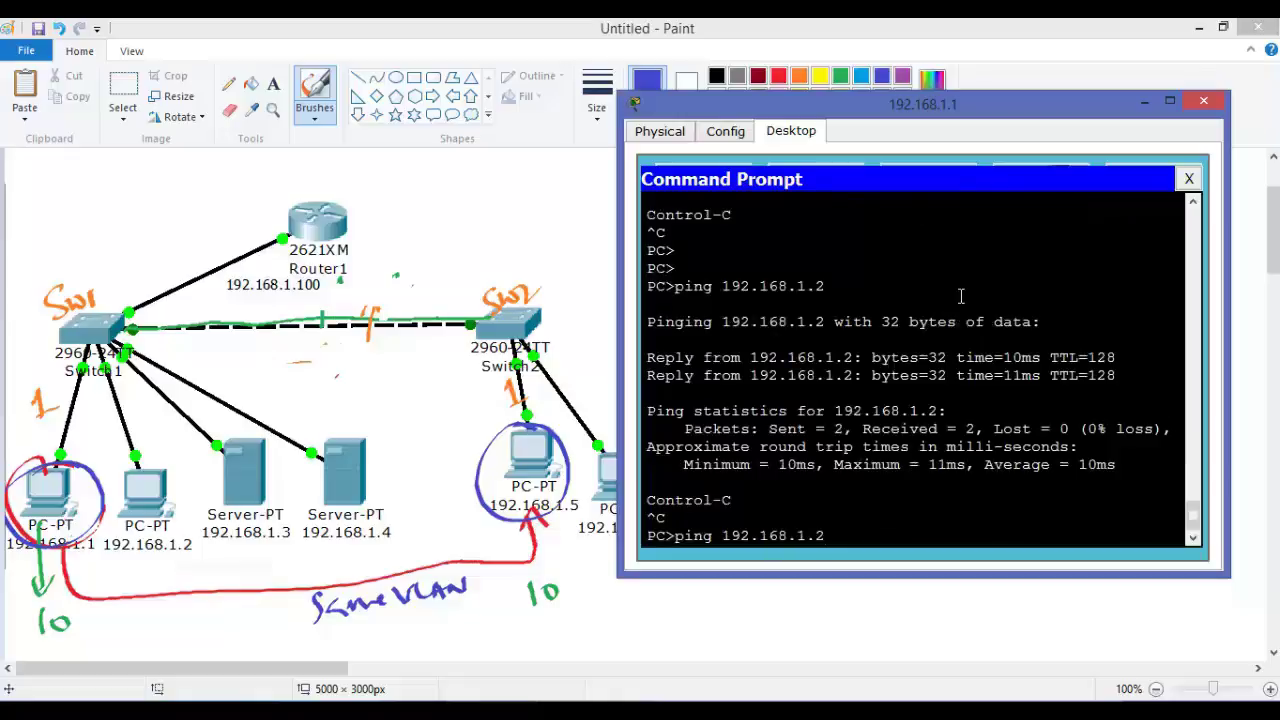
key(Return)
key(ctrl+c)
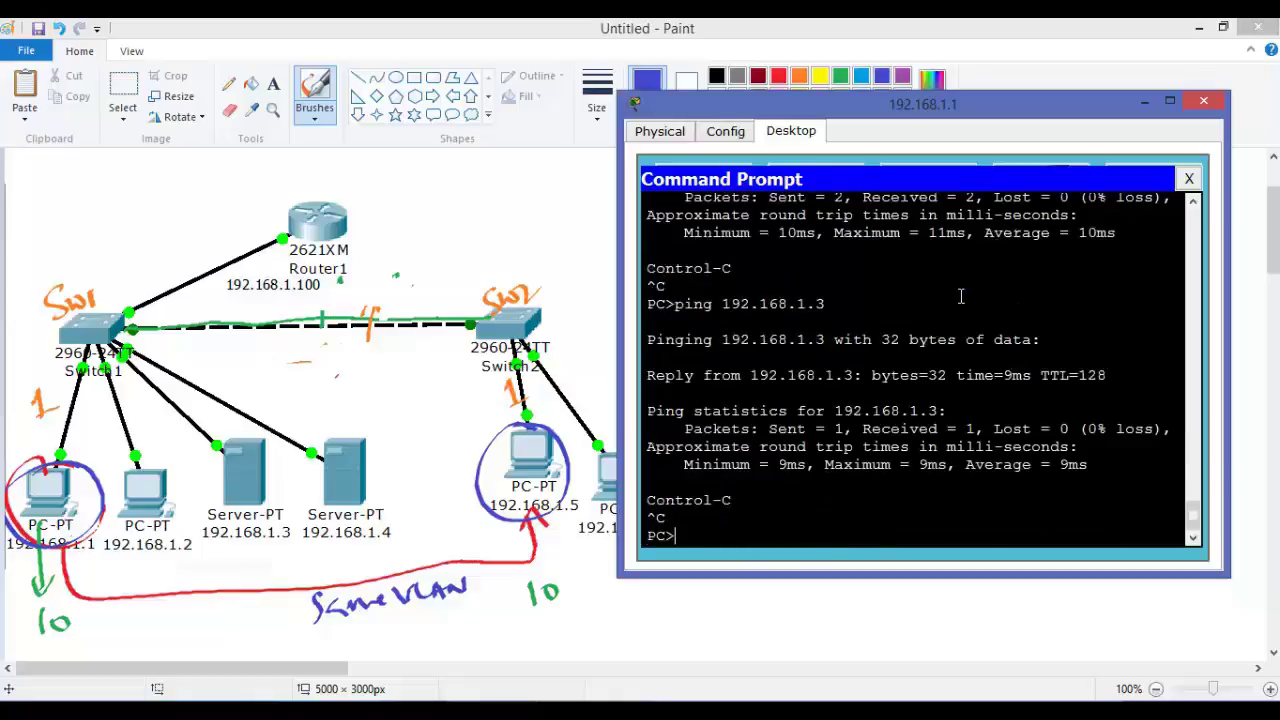
Step: Ping 192.168.1.4, abort it early, and ping the router at 192.168.1.100
key(Up)
key(BackSpace)
text(4)
key(Return)
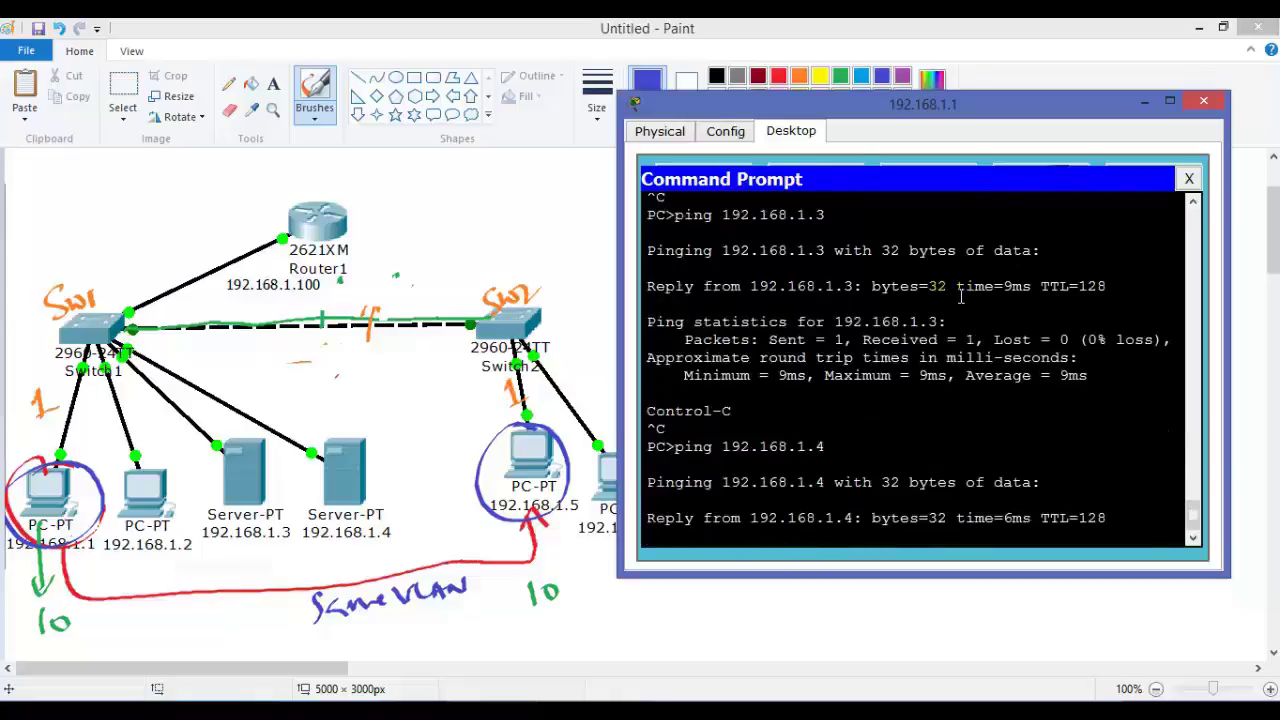
key(ctrl+c)
key(Up)
key(BackSpace)
text(100)
key(Return)
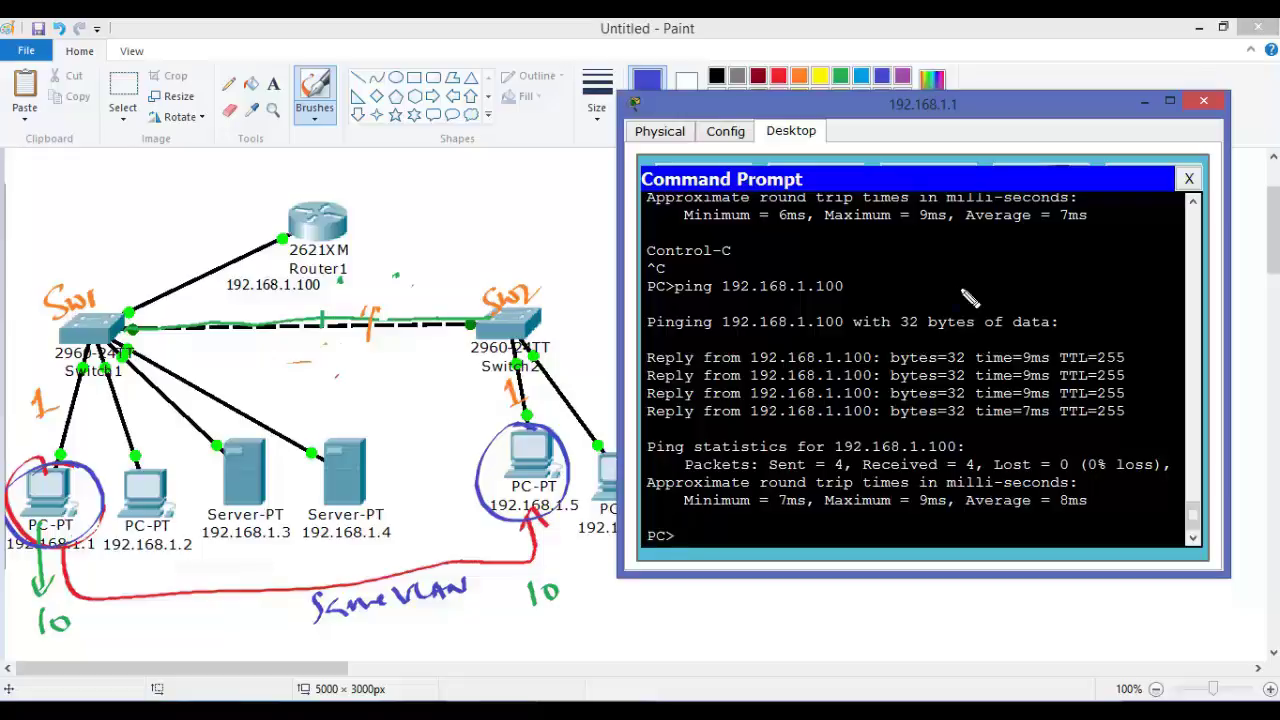
Step: Cross out and circle the inter-switch link and the link to 192.168.1.5, and draw a circled, ticked 1 beside the router
mouse_move(340, 318)
mouse_down()
mouse_move(314, 338)
mouse_move(371, 296)
mouse_move(316, 320)
mouse_move(345, 325)
mouse_up()
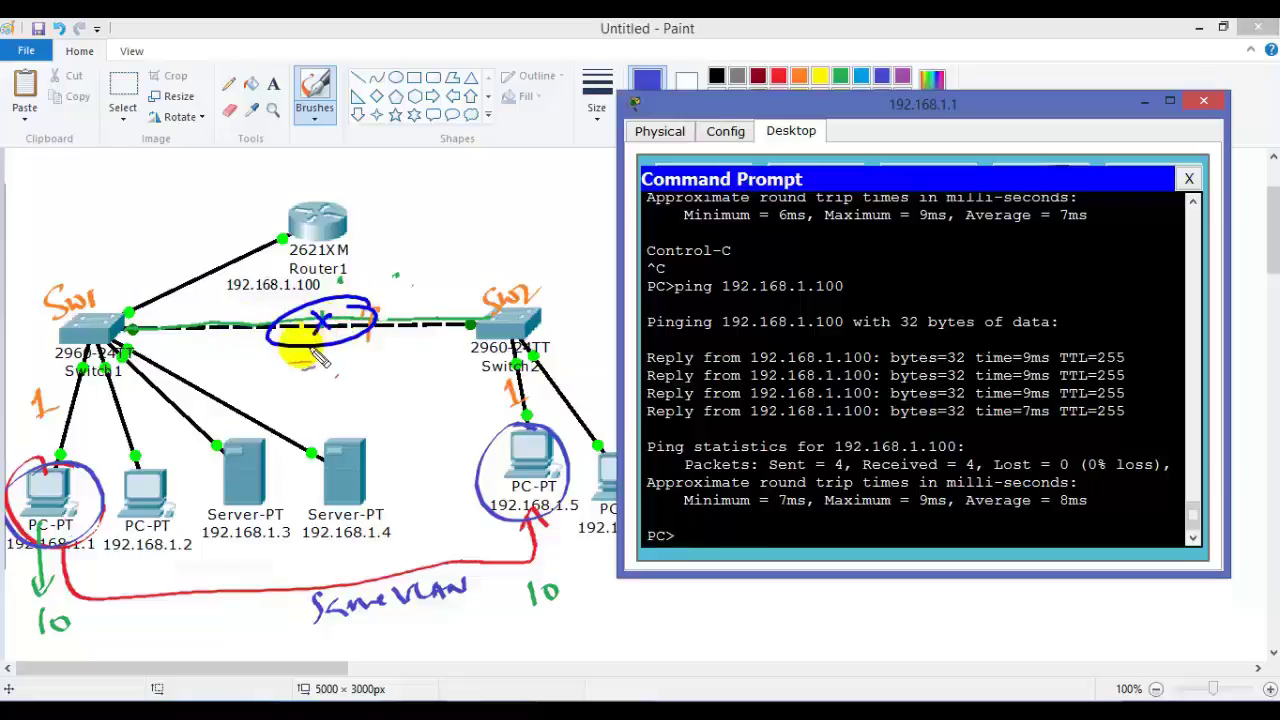
mouse_move(557, 386)
mouse_down()
mouse_move(552, 353)
mouse_move(527, 418)
mouse_up()
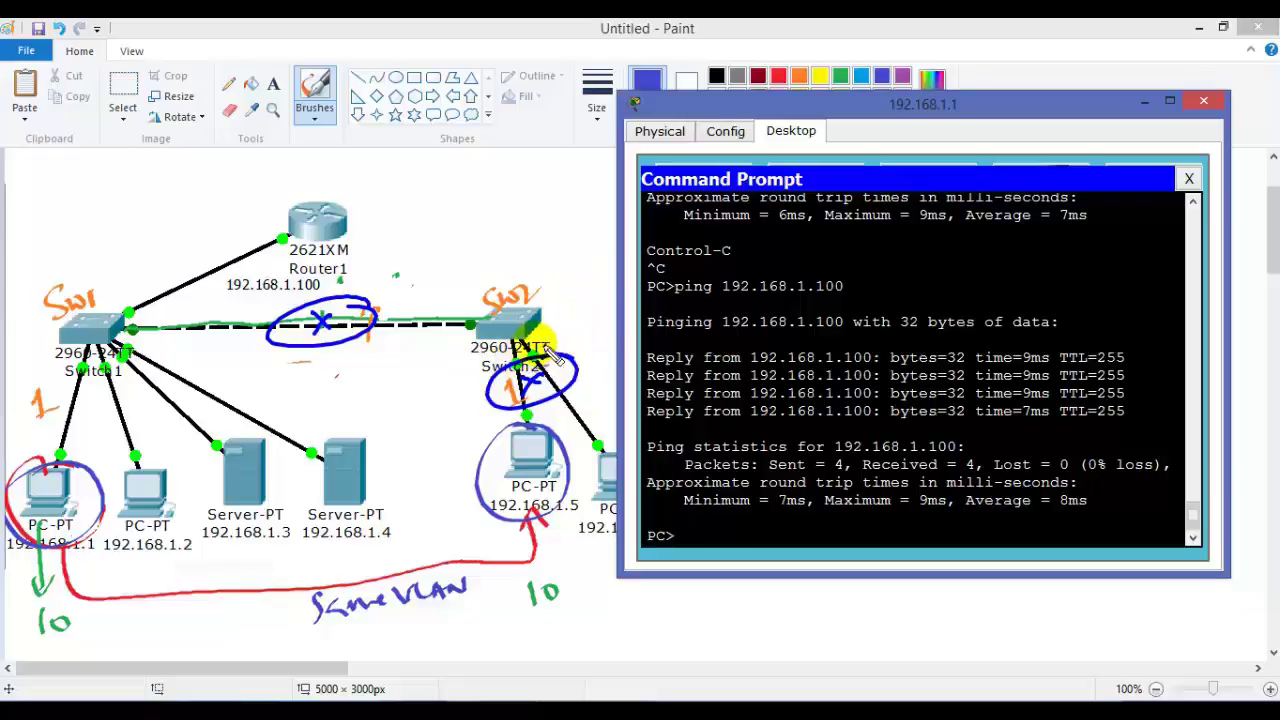
mouse_move(400, 186)
mouse_down()
mouse_move(390, 216)
mouse_move(410, 216)
mouse_up()
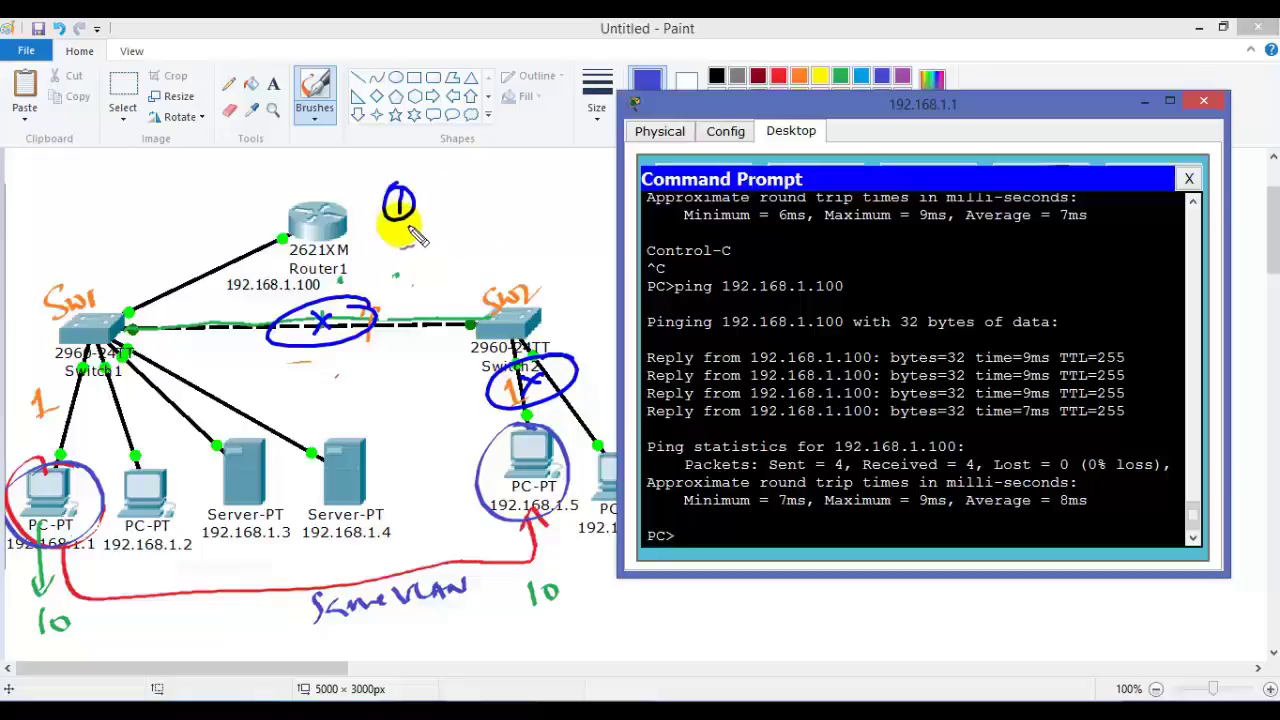
drag(420, 198, 446, 187)
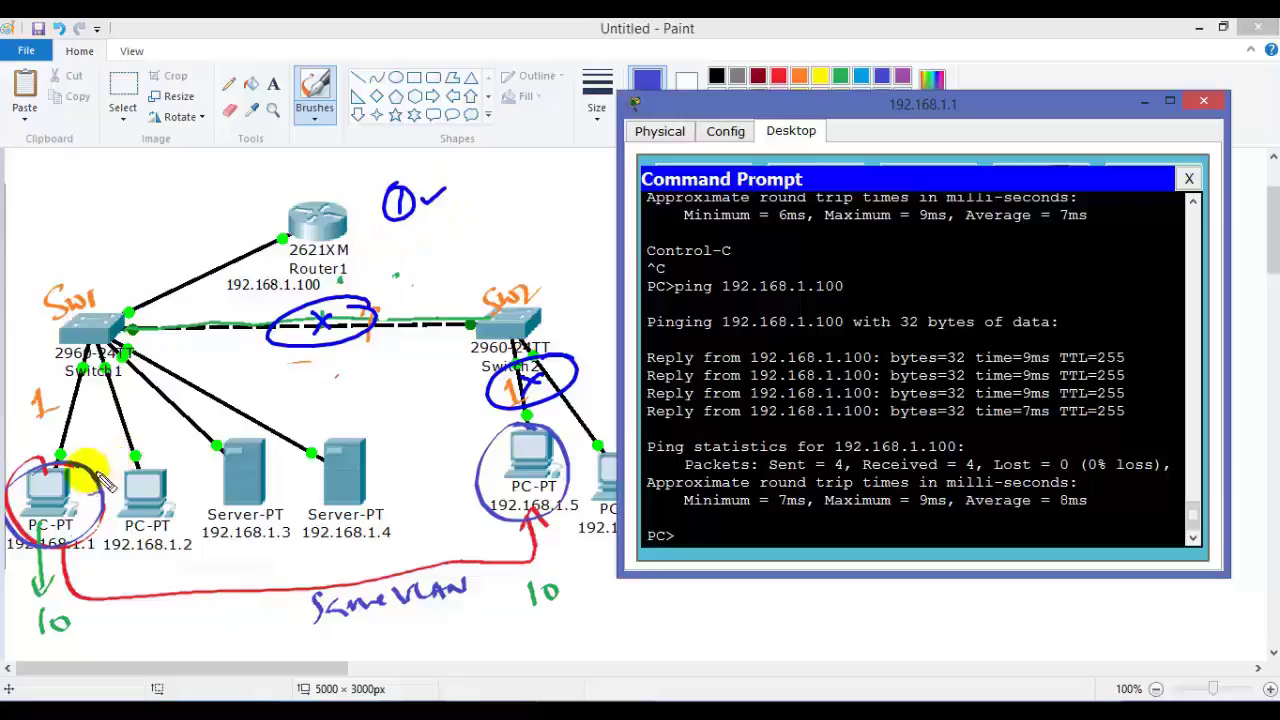
Step: Circle the PCs 192.168.1.1 and 192.168.1.5 again and draw an arrow from each one up to its switch
drag(100, 482, 98, 476)
mouse_move(484, 462)
mouse_down()
mouse_move(543, 450)
mouse_move(527, 545)
mouse_move(488, 468)
mouse_up()
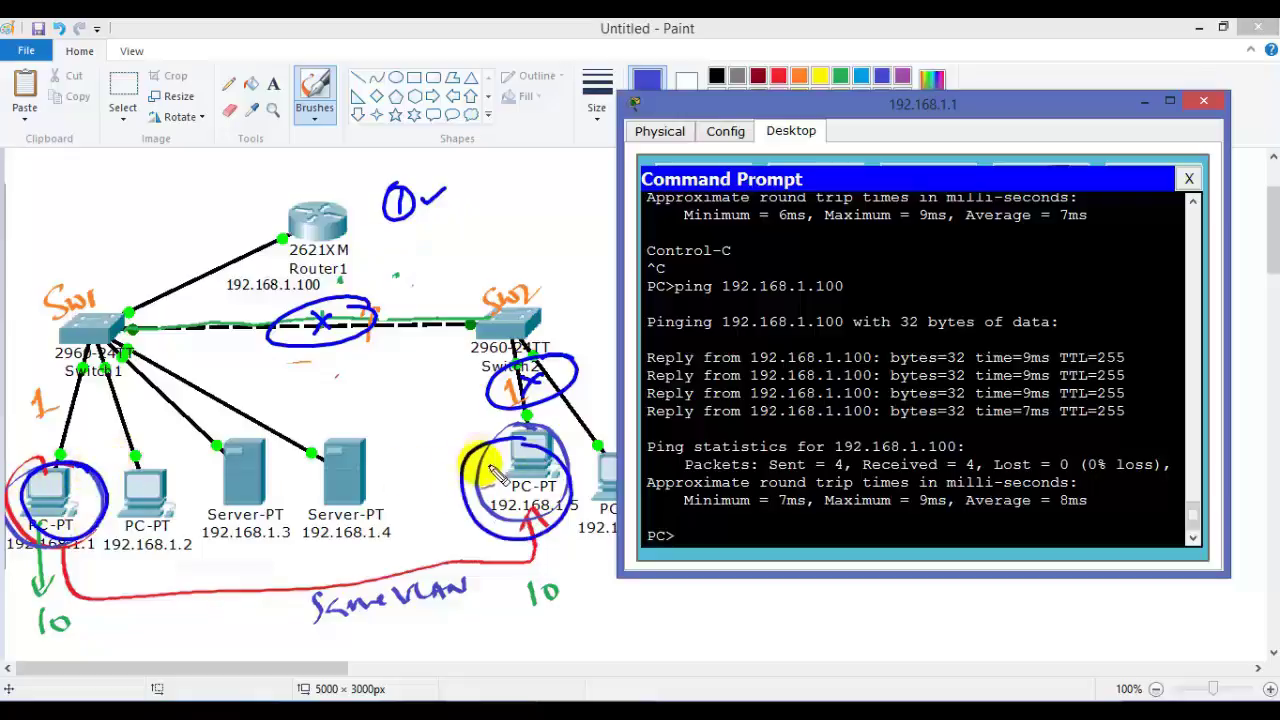
mouse_move(72, 356)
mouse_down()
mouse_move(60, 440)
mouse_move(78, 445)
mouse_up()
drag(486, 366, 478, 404)
drag(494, 368, 492, 404)
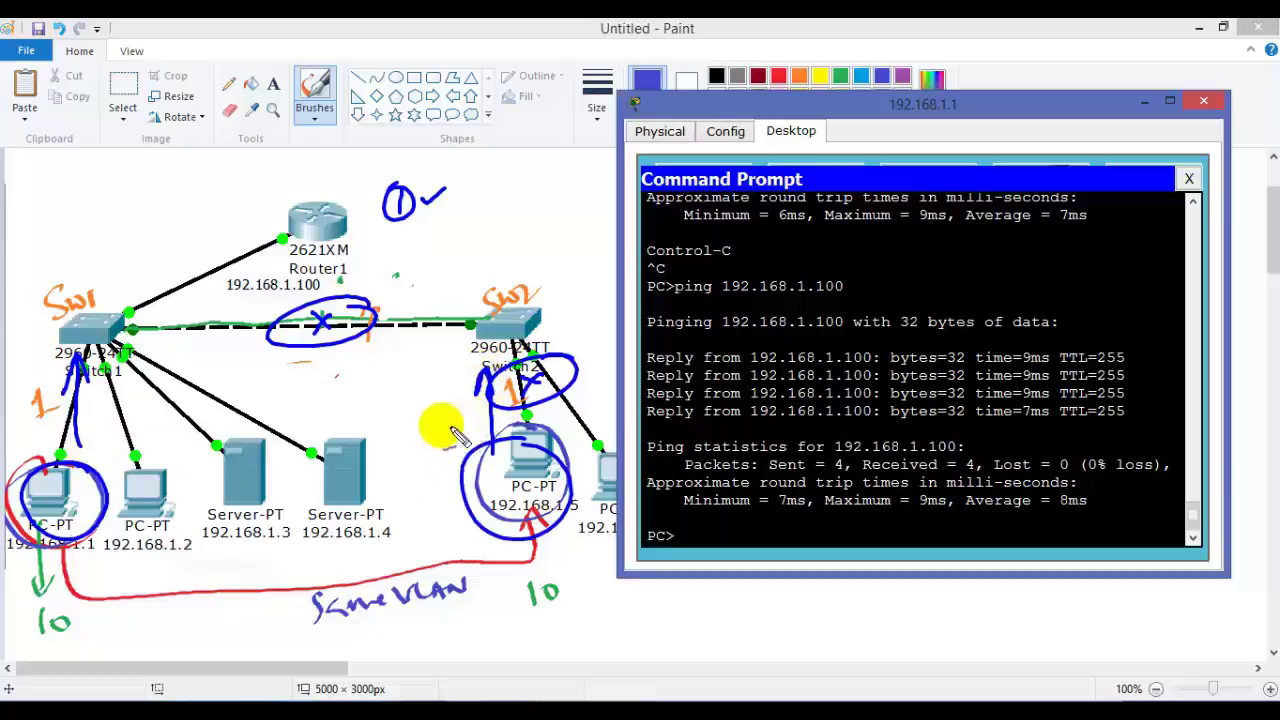
Step: Undo the new link crosses, numbering, extra PC circles and arrows on the diagram
key(ctrl+z)
key(ctrl+z)
key(ctrl+z)
key(ctrl+z)
key(ctrl+z)
key(ctrl+z)
Step: Bring up Switch1's command line, resize it beside the diagram and enter privileged mode with enable
click(892, 362)
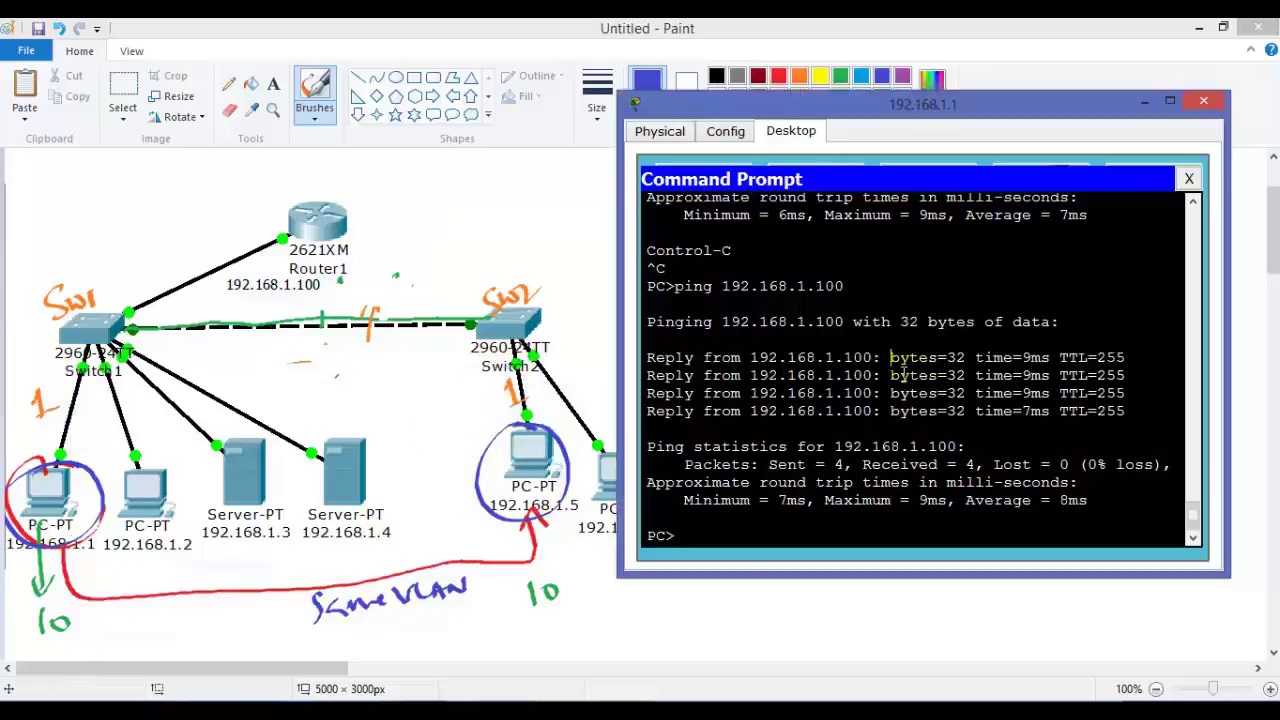
mouse_move(484, 690)
click(350, 632)
drag(626, 60, 829, 78)
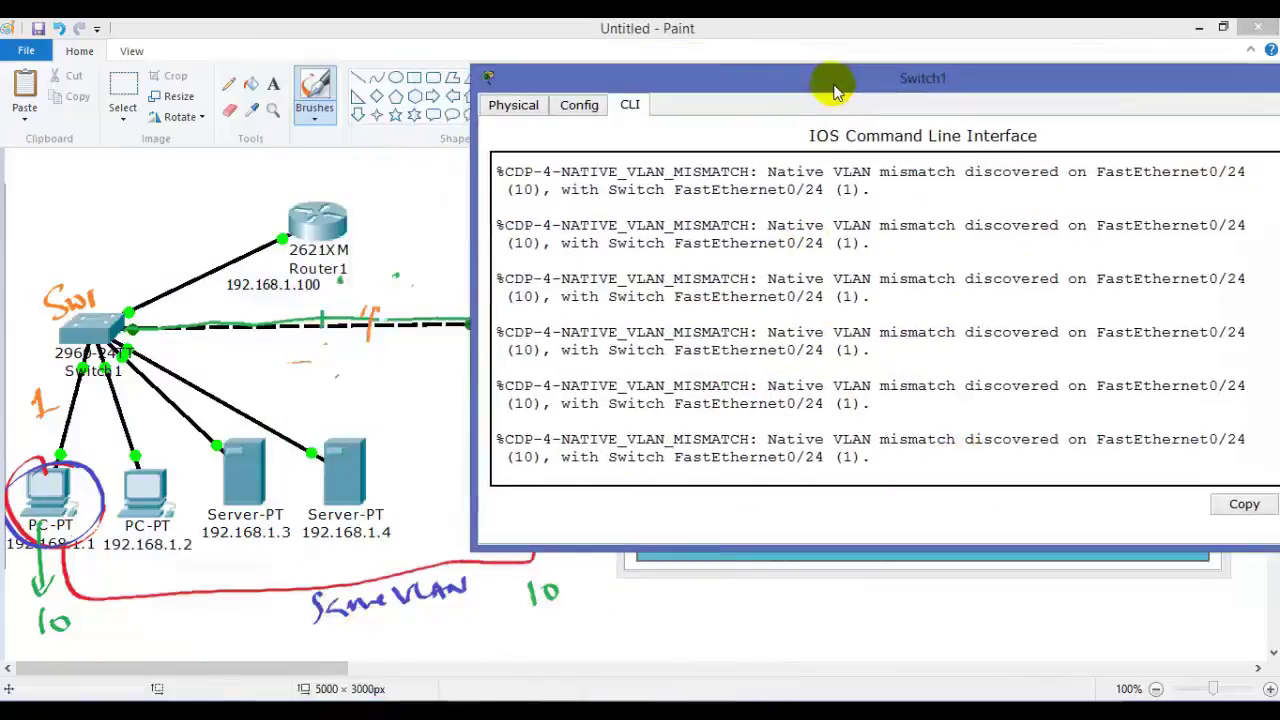
mouse_move(468, 252)
mouse_down()
mouse_move(624, 300)
mouse_move(682, 290)
mouse_up()
drag(870, 82, 784, 63)
click(773, 303)
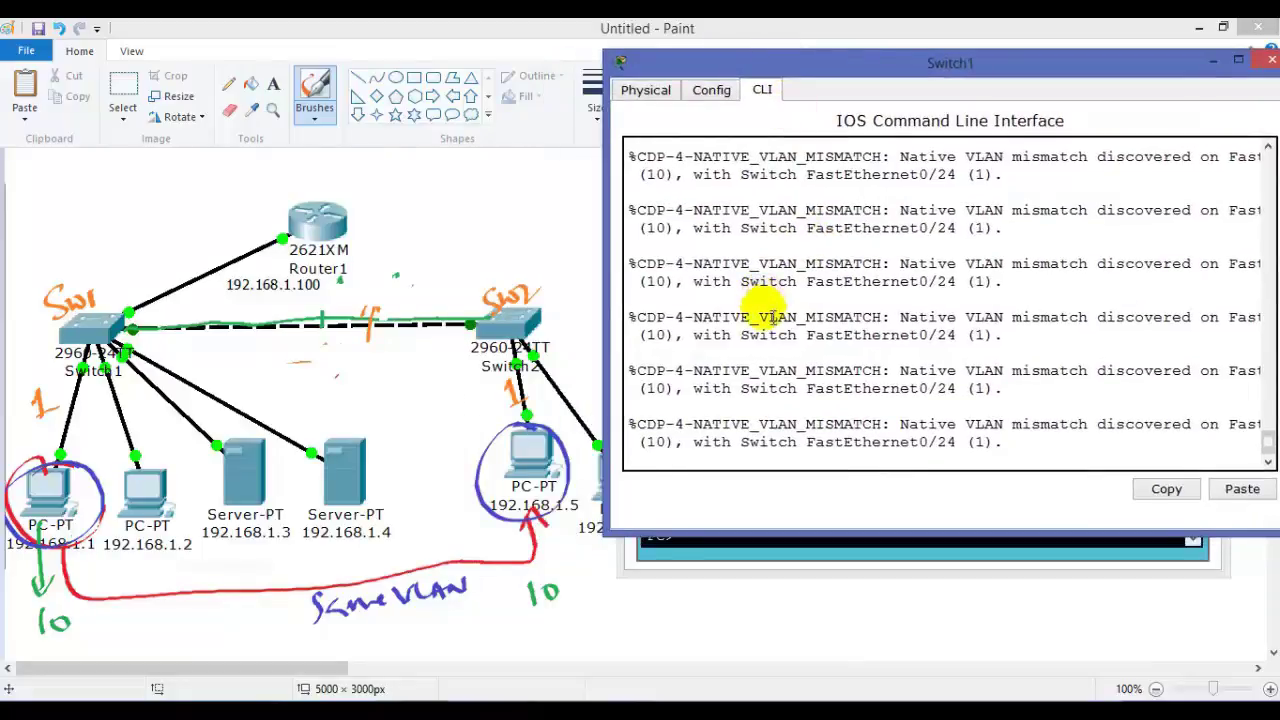
key(Return)
key(Return)
key(Return)
key(Return)
key(Return)
key(Return)
text(en)
key(Tab)
key(Return)
text(sh vlan)
key(BackSpace)
drag(730, 250, 1034, 309)
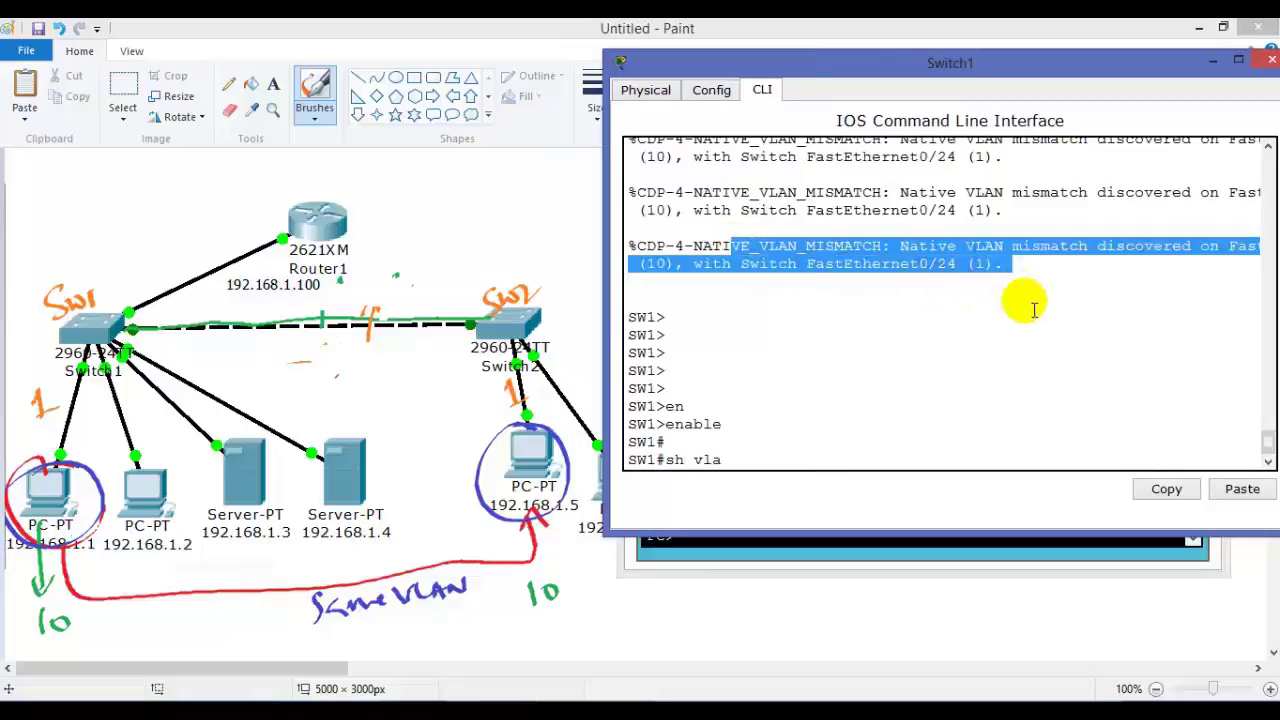
drag(758, 248, 1014, 291)
key(BackSpace)
key(BackSpace)
key(BackSpace)
key(BackSpace)
key(BackSpace)
key(BackSpace)
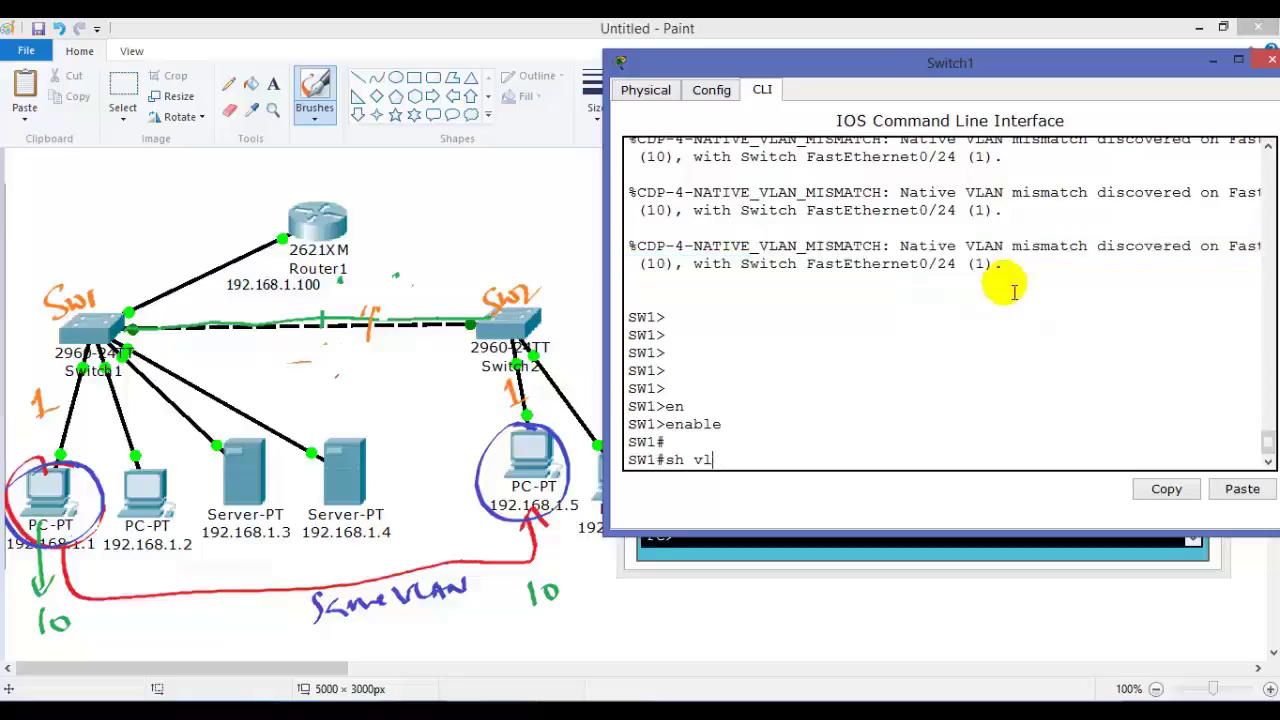
Step: List Switch1's VLANs with sh vlan and highlight the VLAN 10 row up to port Fa0/1
key(Return)
key(Return)
text(sh vlan)
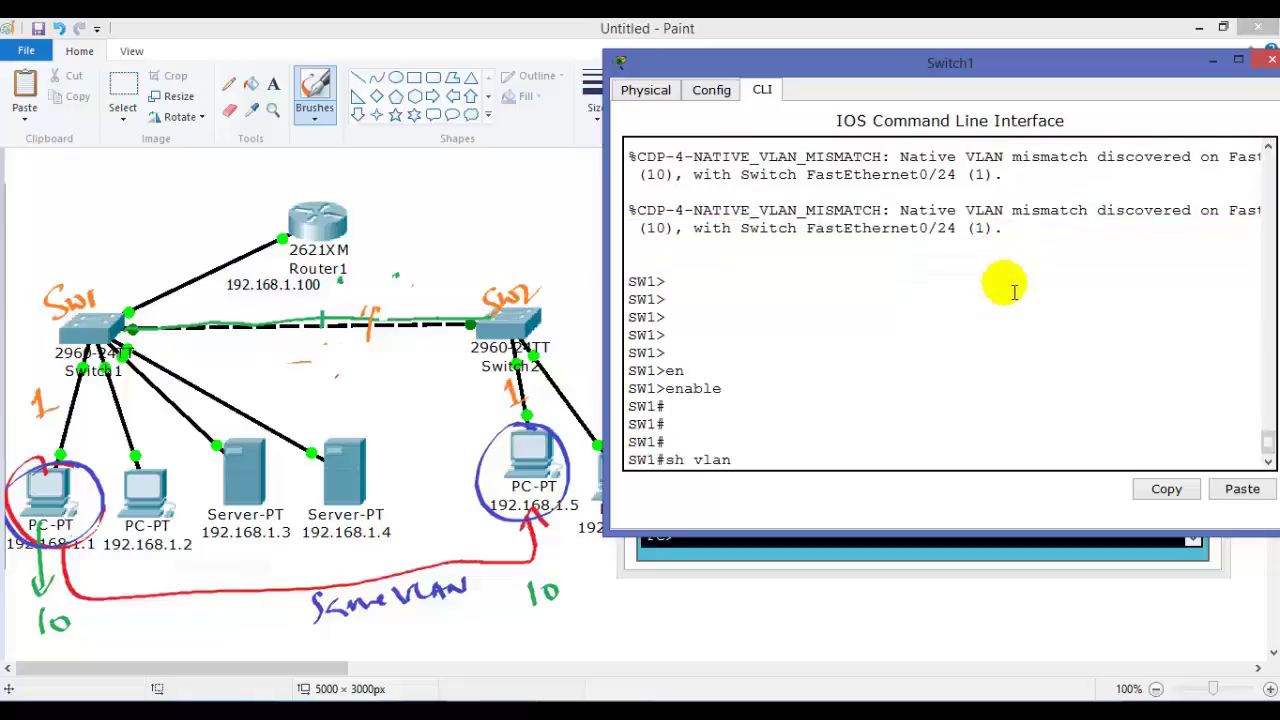
key(Return)
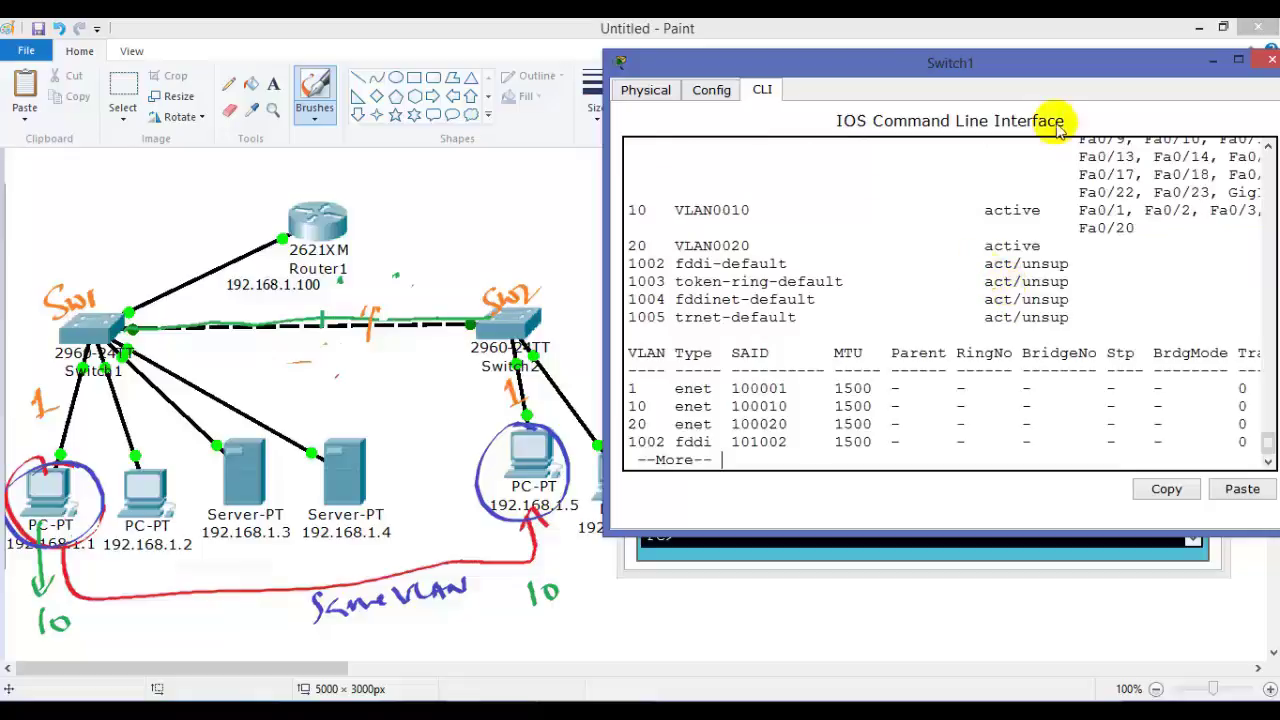
drag(632, 209, 1140, 226)
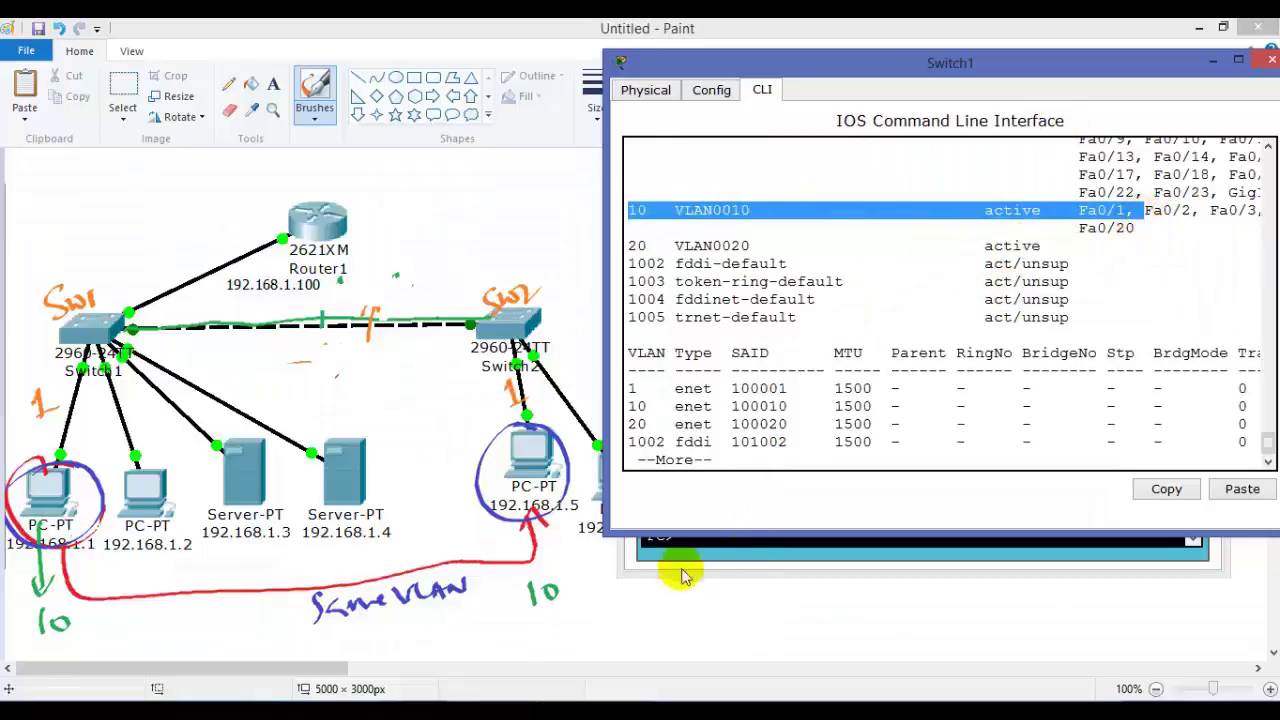
Step: Bring up Switch2's command line, move it beside the diagram and enter global configuration mode through enable and conf t
click(510, 708)
click(578, 655)
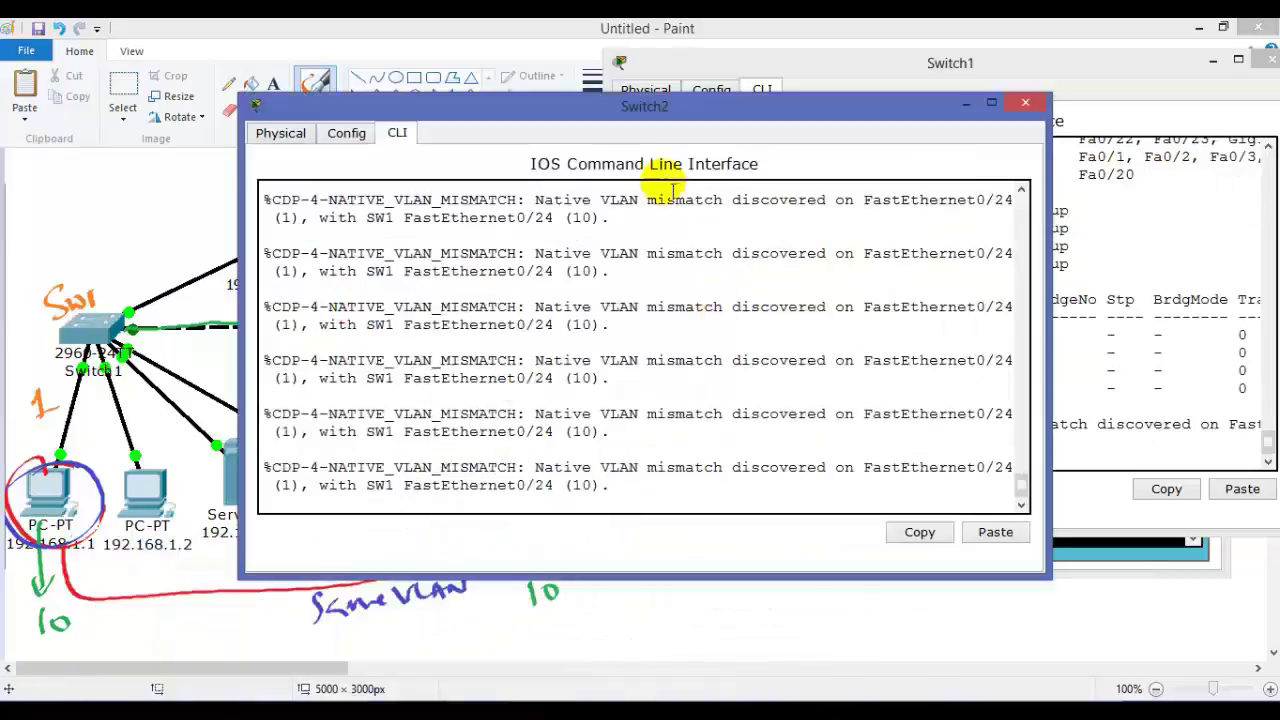
drag(651, 106, 1065, 61)
key(Return)
key(Return)
text(en)
key(Tab)
key(Return)
key(Return)
text(conf t)
key(Return)
key(Return)
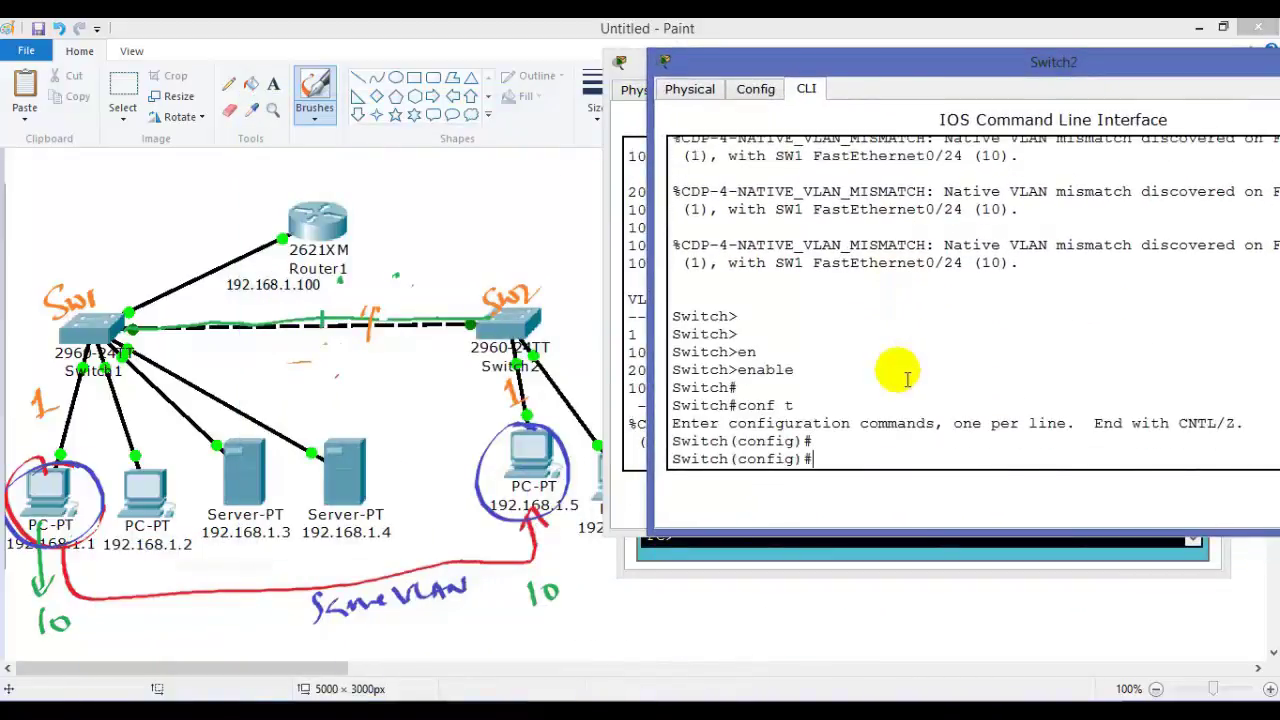
Step: Set Switch2's hostname to SW2
text(ho)
key(Tab)
text(SW2)
key(Return)
Step: List Switch2's VLANs with do sh vlan, highlight the VLAN 20 row with port Fa0/1, and page through the remaining output
text(intdo sh vlan)
key(Return)
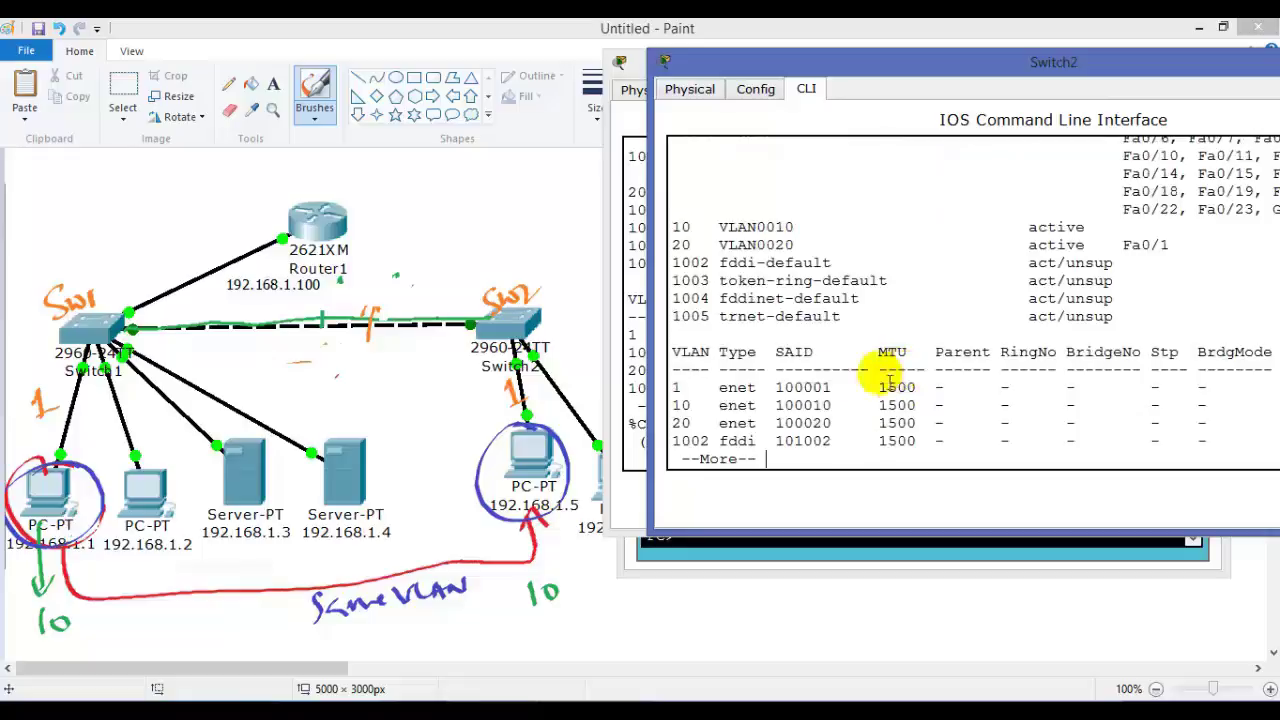
drag(672, 245, 1186, 252)
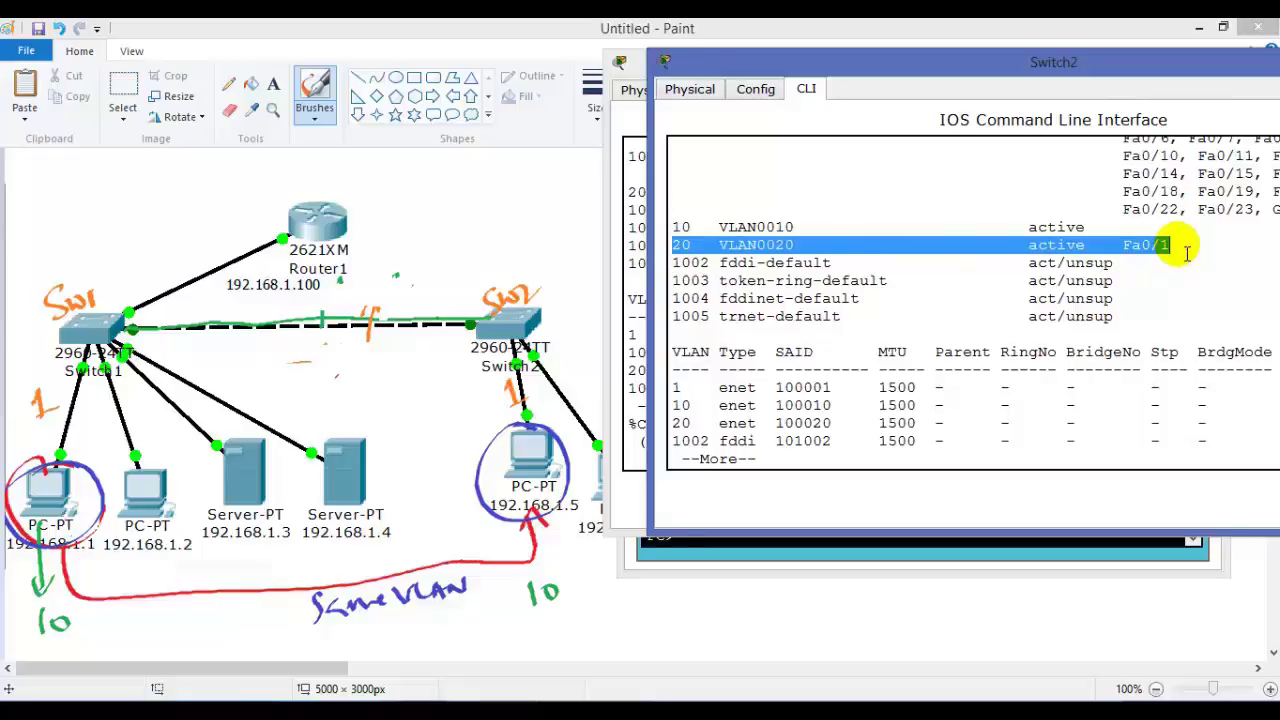
key(Return)
key(Return)
key(Return)
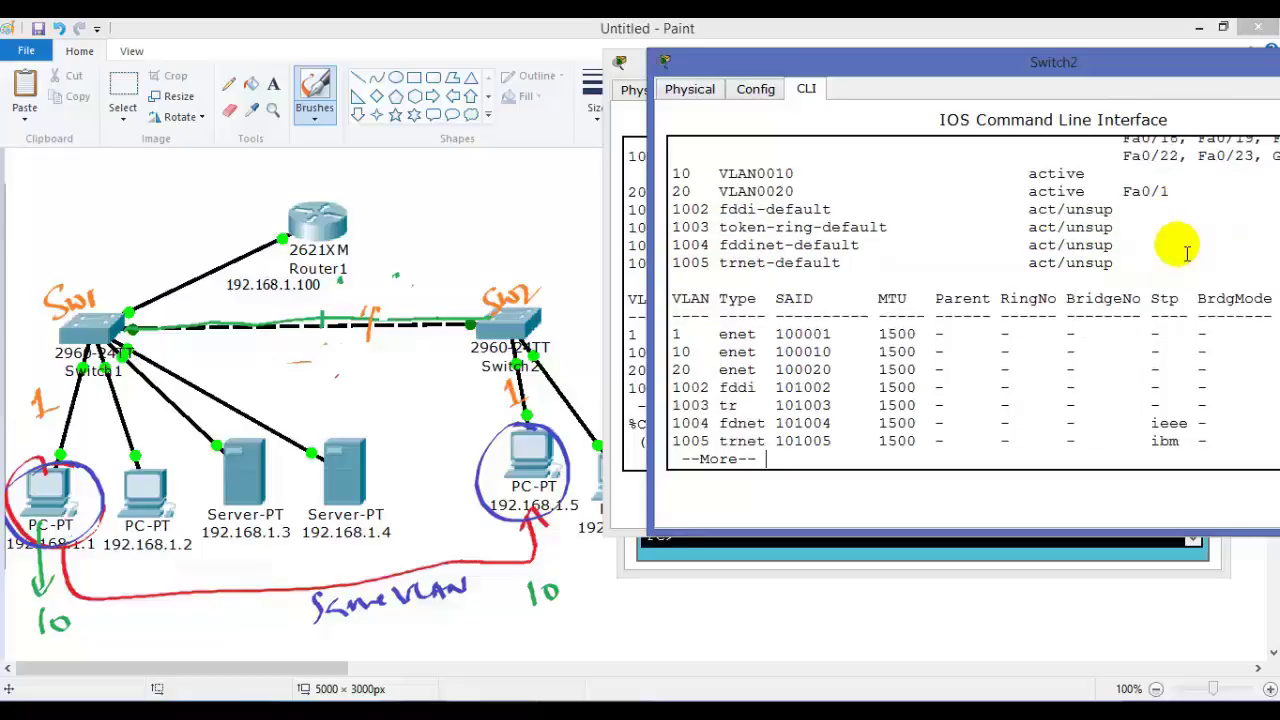
key(Return)
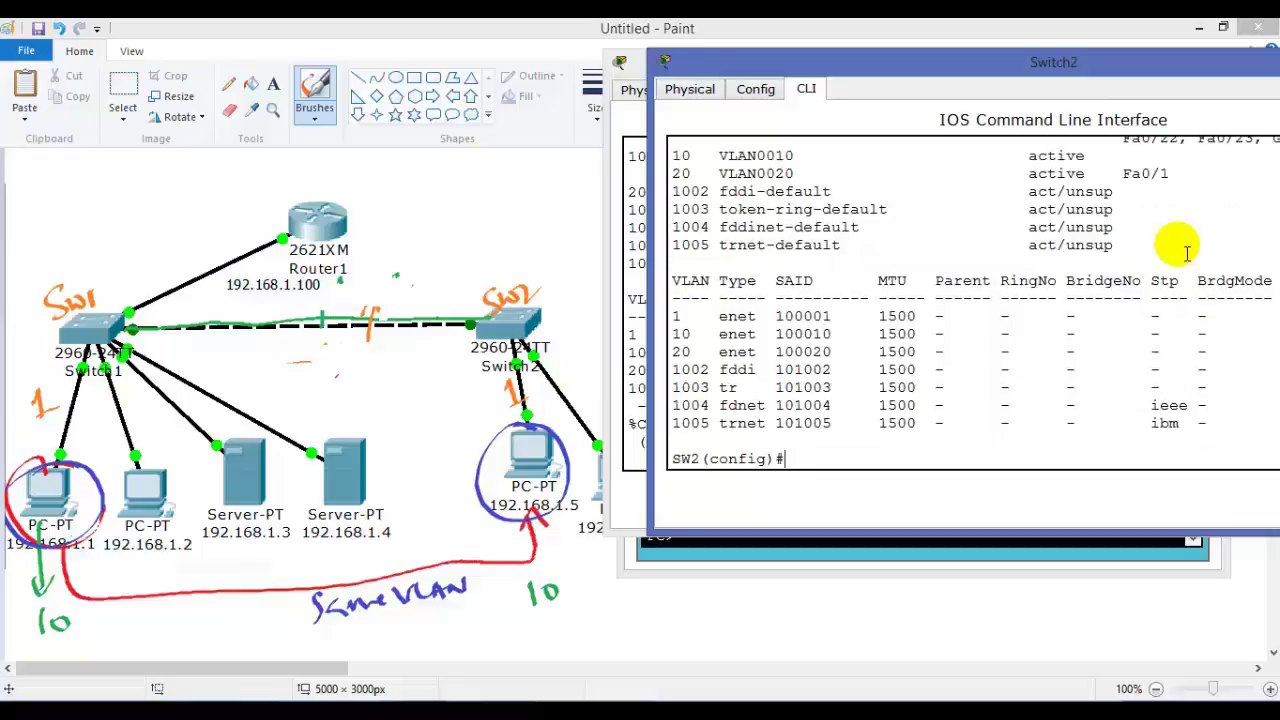
Step: Select interface f0/1 on Switch2 and set it to access mode with switchport mode access
text(int f0/1)
key(Return)
text(sw)
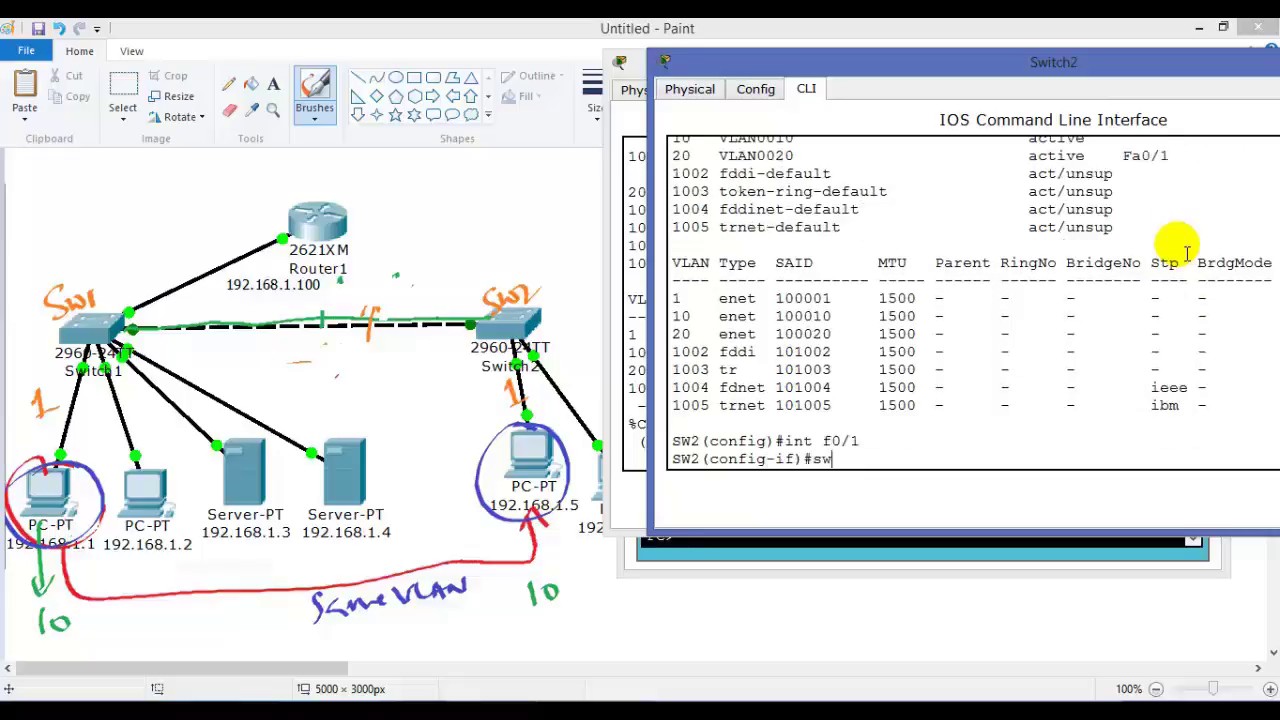
key(Tab)
text(m)
key(Tab)
text(ort a)
key(BackSpace)
key(BackSpace)
text(ac)
key(Tab)
key(Return)
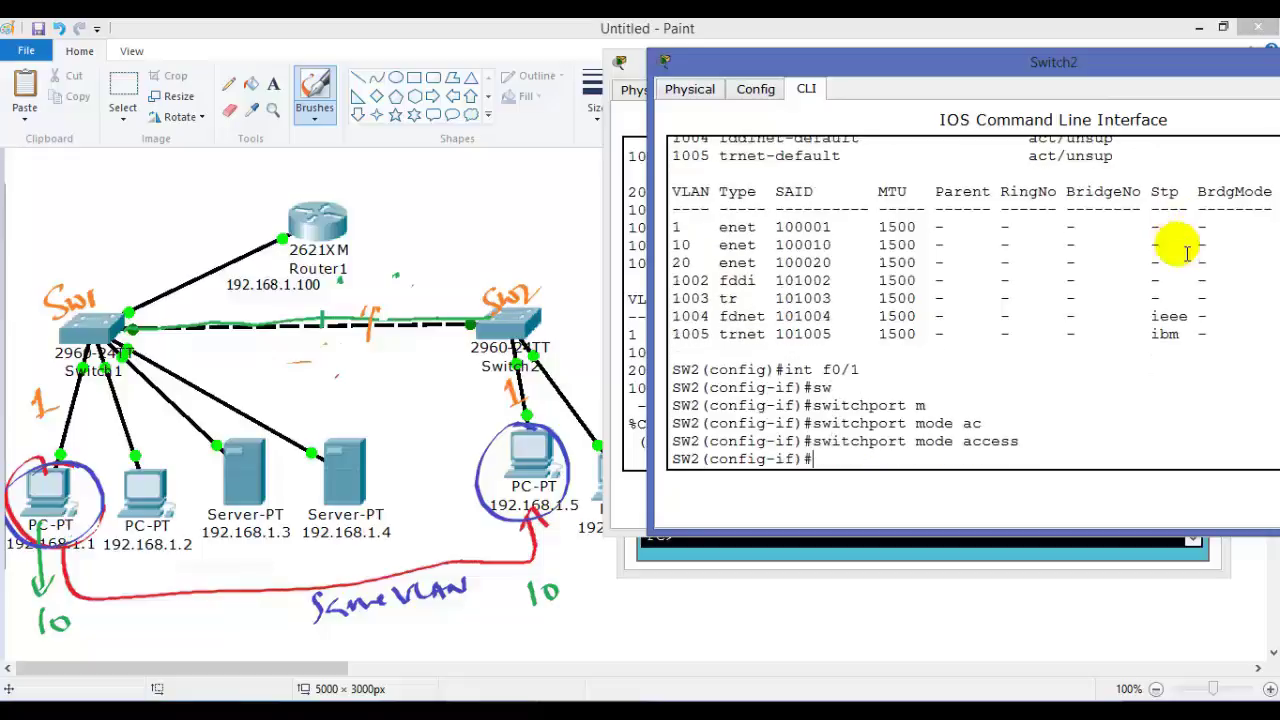
Step: Assign Switch2's f0/1 port to VLAN 10 with switchport access vlan 10 and exit interface configuration
text(switchport a)
key(Tab)
text(a)
key(Tab)
text(vlan 10)
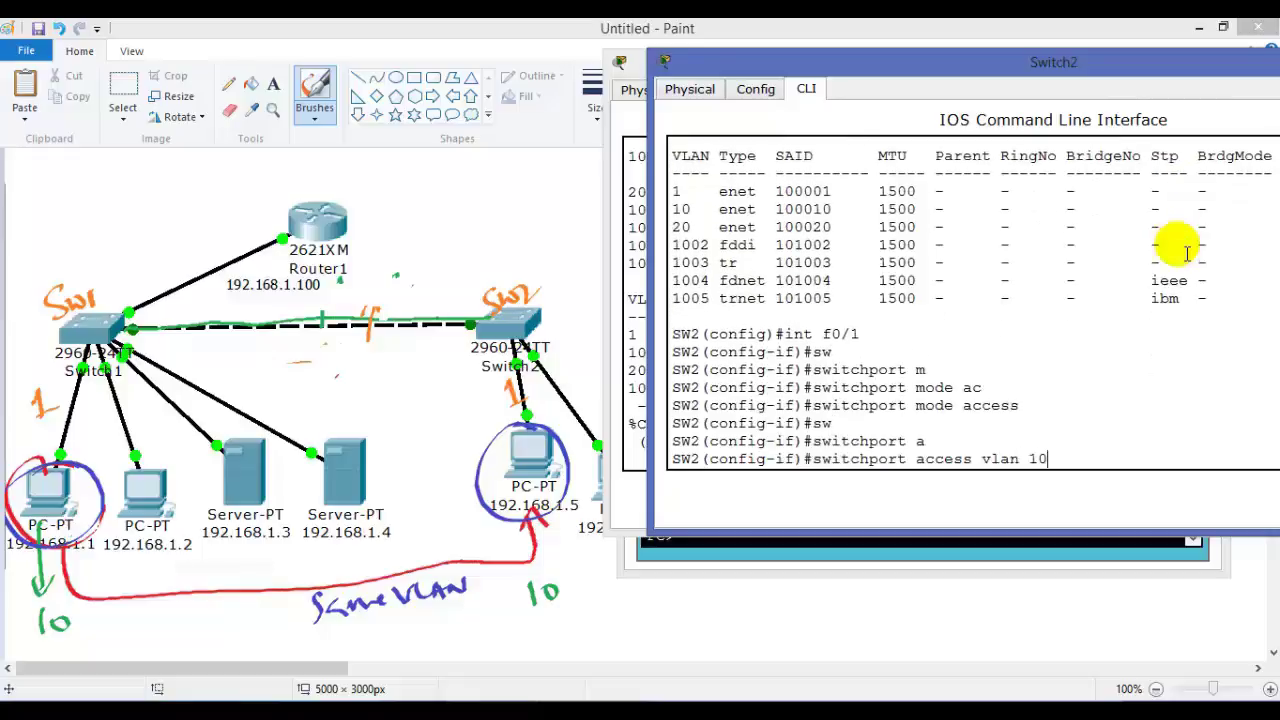
key(Return)
text(exit)
key(Return)
key(Return)
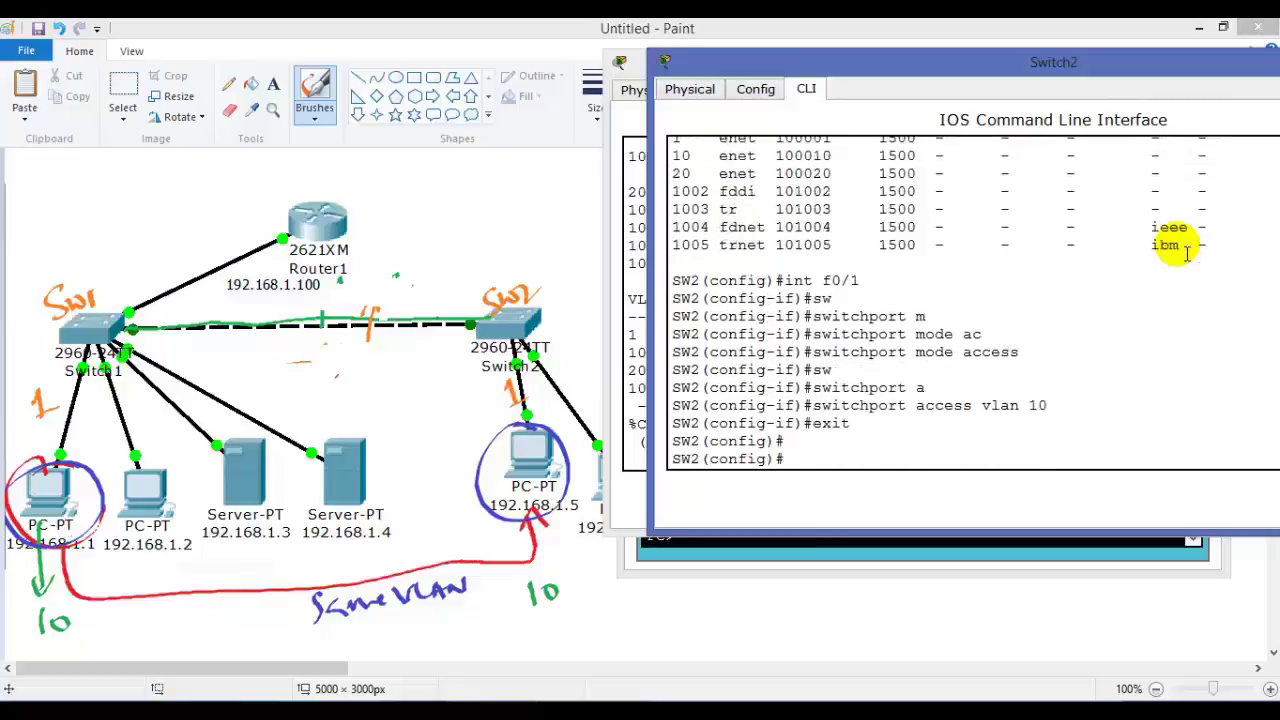
Step: Return Switch2 to privileged mode, list its VLANs with sh vlan, and quit the paged output
text(end)
key(Return)
key(Return)
text(sh)
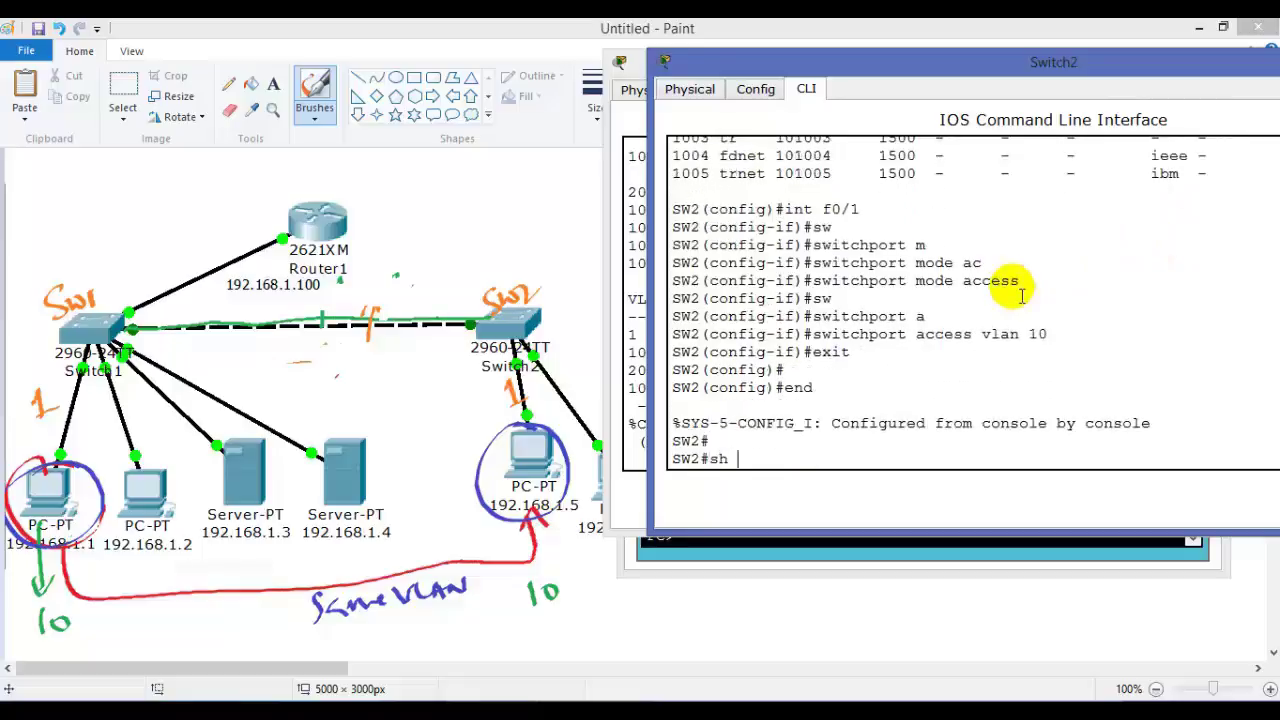
text( vlan)
key(Return)
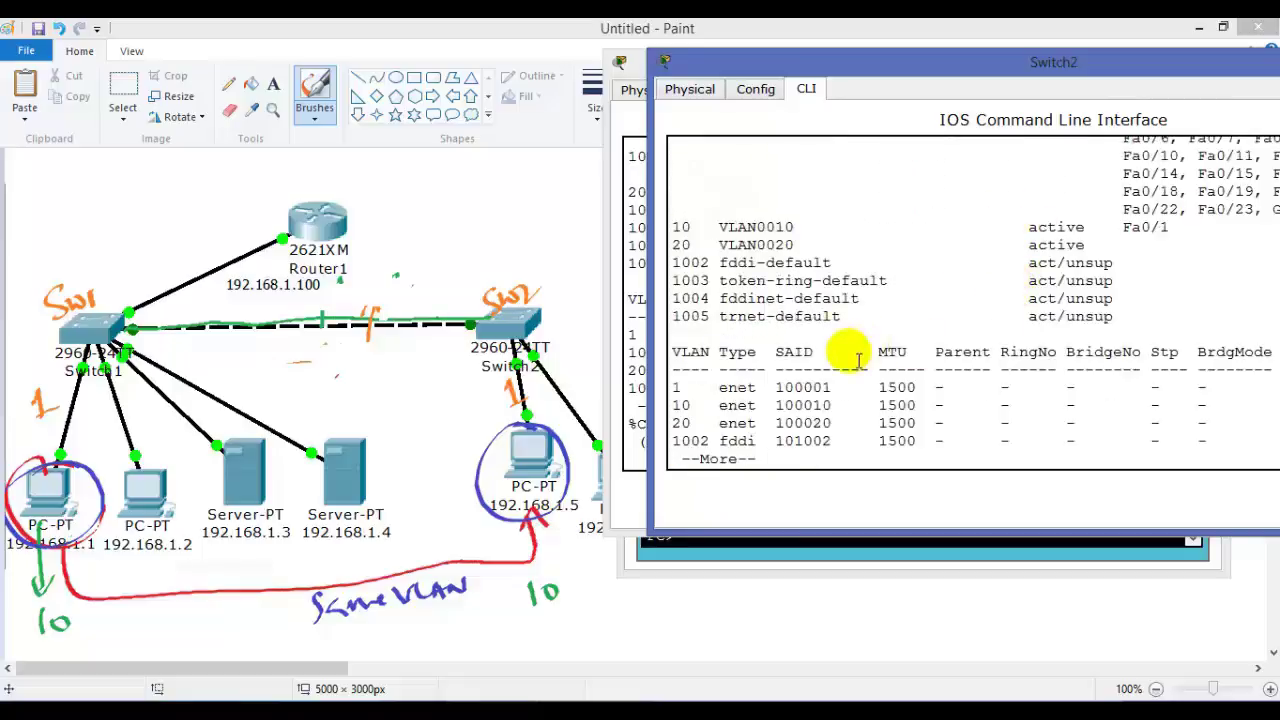
key(q)
Step: Bring up the command prompt of PC 192.168.1.1, repeat the ping to 192.168.1.100 and interrupt it
click(758, 548)
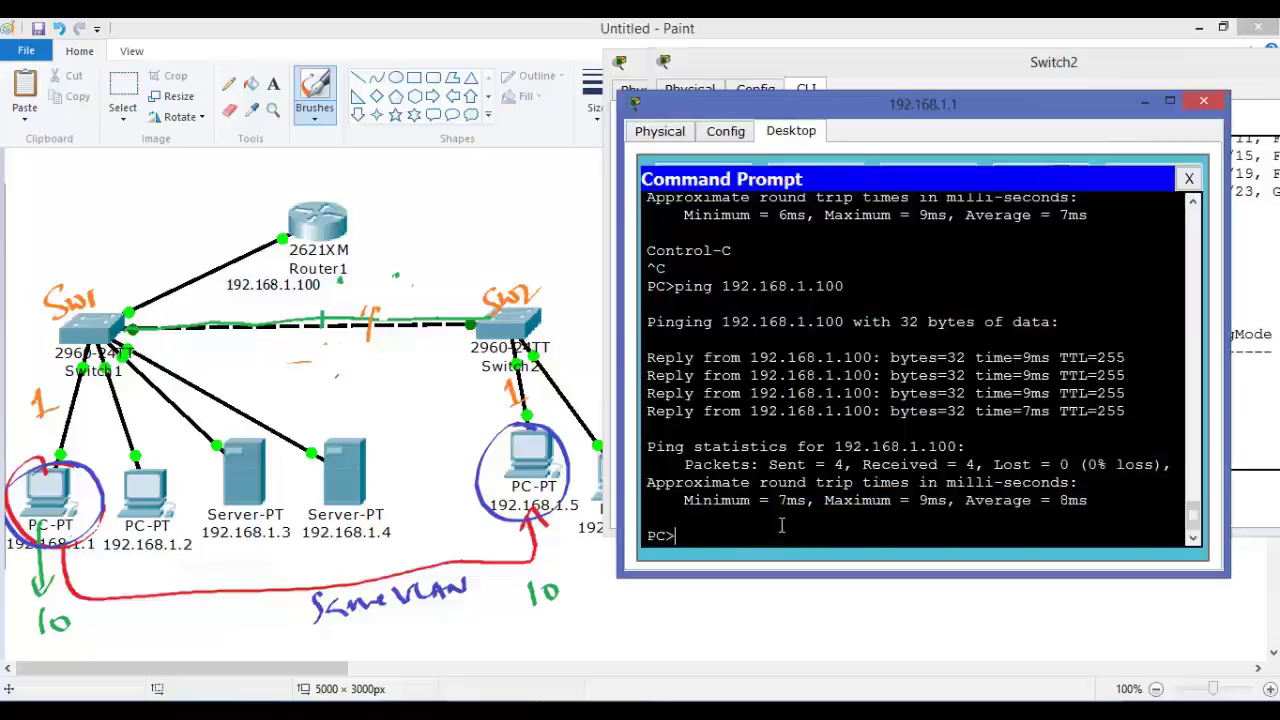
key(Return)
key(Return)
key(Up)
key(Return)
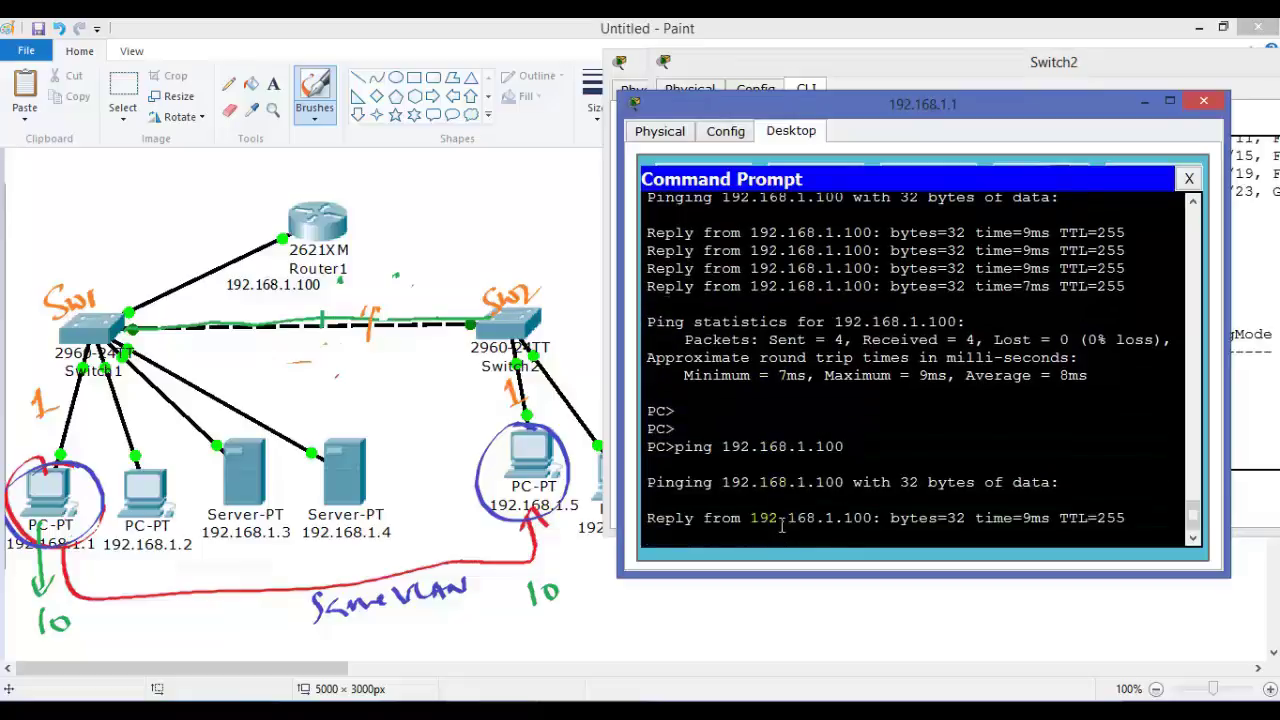
key(ctrl+c)
Step: Ping 192.168.1.5 from PC 192.168.1.1 by editing the recalled ping command
key(Up)
key(BackSpace)
key(BackSpace)
key(BackSpace)
text(4)
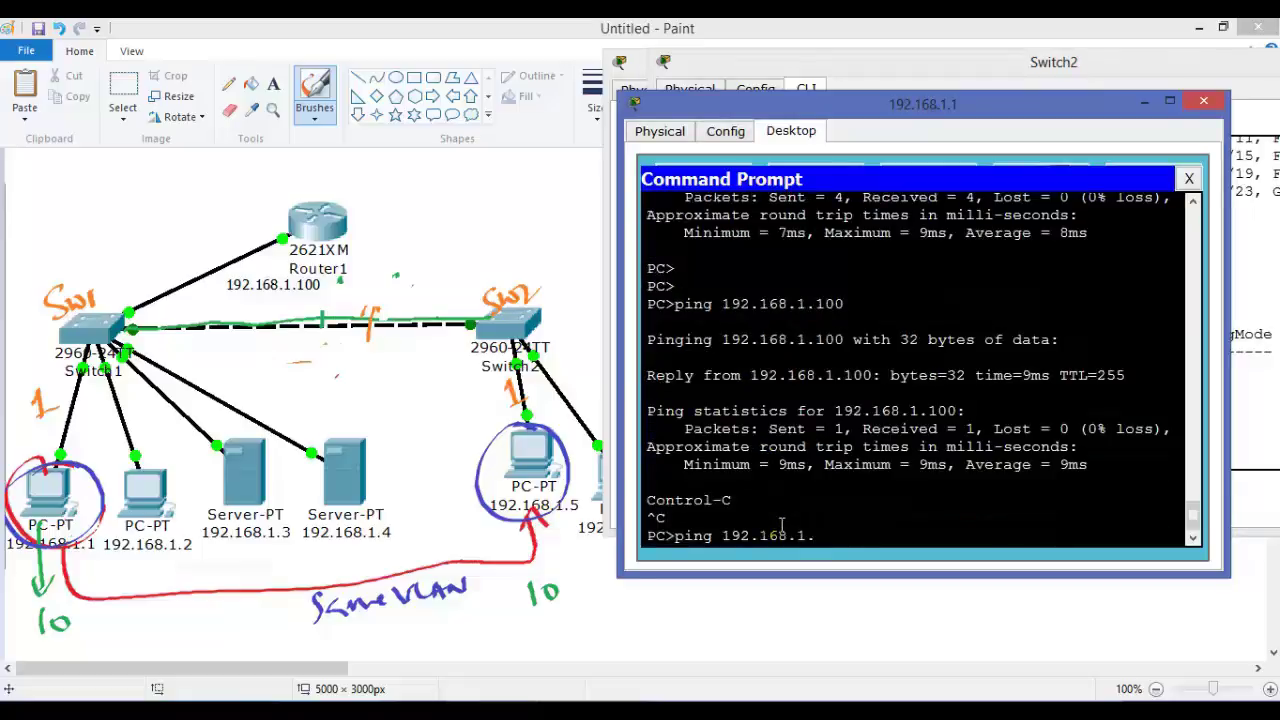
text(5)
key(Return)
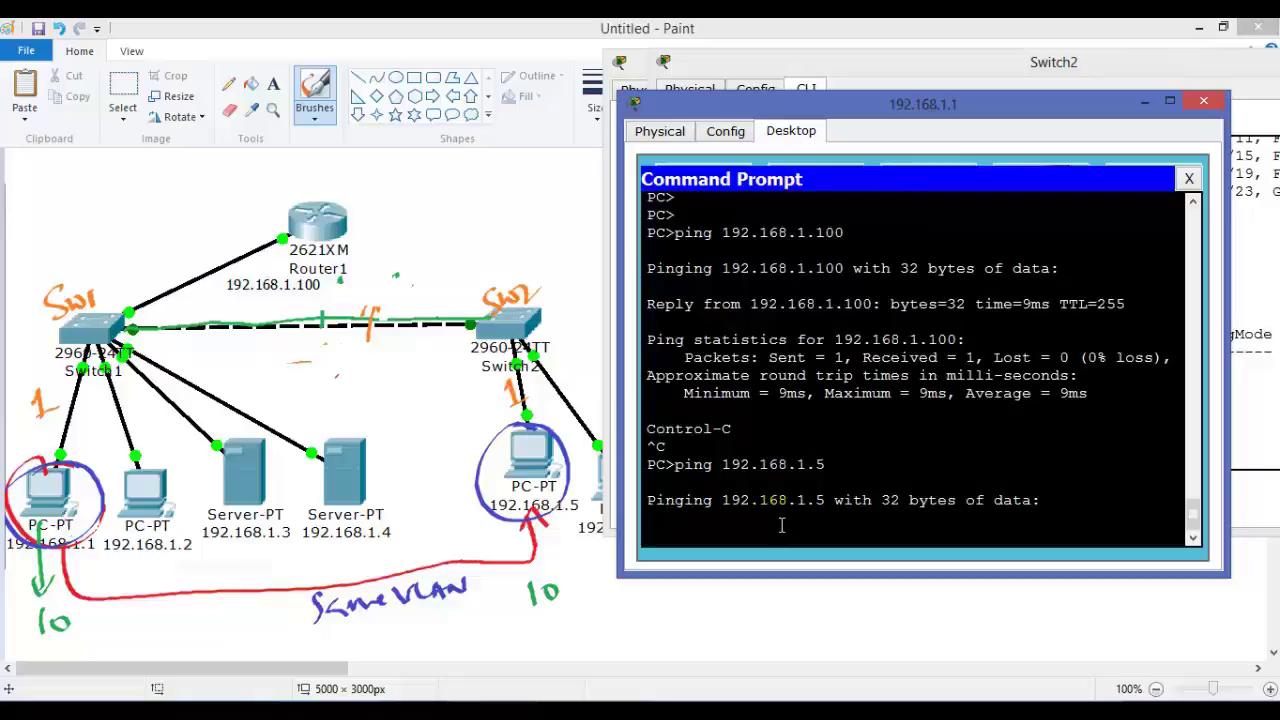
Step: Return to the Paint diagram and handwrite an underlined 1.1 → 1.5 heading beside it, with a small blue stroke at Switch1
click(5, 422)
drag(50, 359, 40, 369)
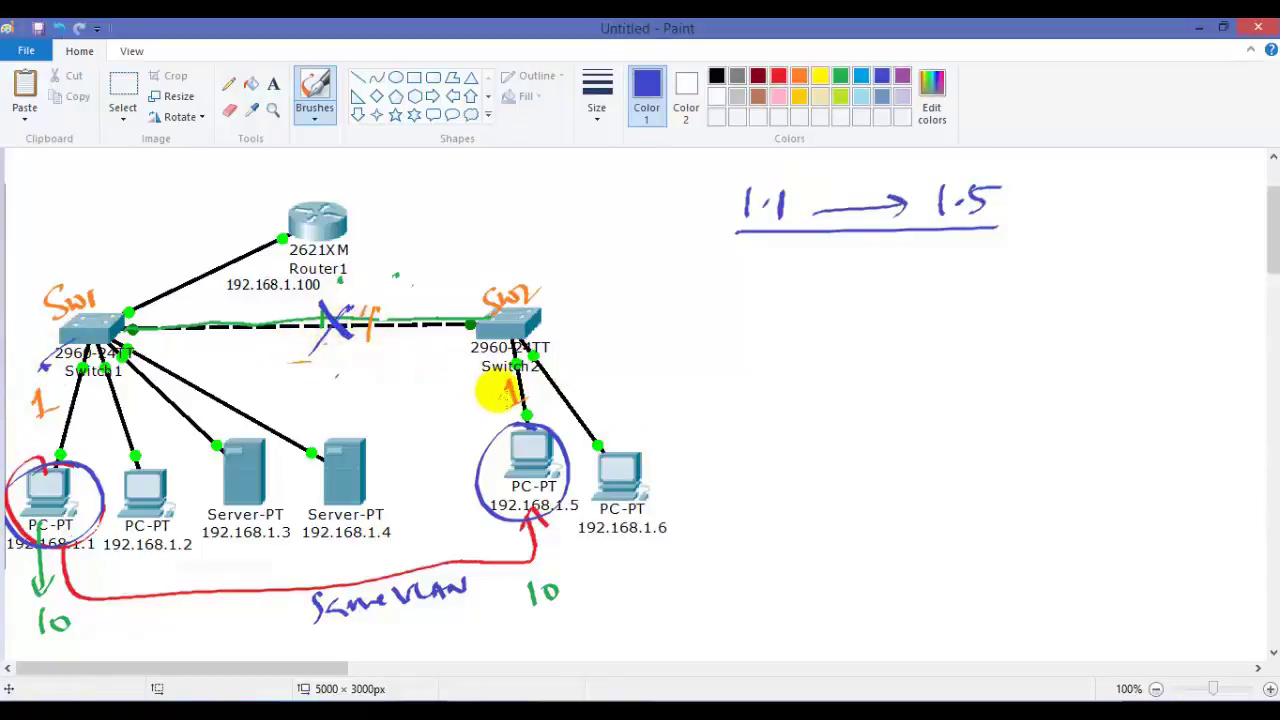
Step: Circle both PC links and the link between the switches in blue on the diagram, and undo those strokes
drag(516, 333, 492, 336)
mouse_move(80, 365)
mouse_down()
mouse_move(63, 337)
mouse_move(49, 432)
mouse_move(82, 365)
mouse_up()
mouse_move(131, 327)
mouse_down()
mouse_move(445, 293)
mouse_move(408, 343)
mouse_move(112, 347)
mouse_move(338, 318)
mouse_up()
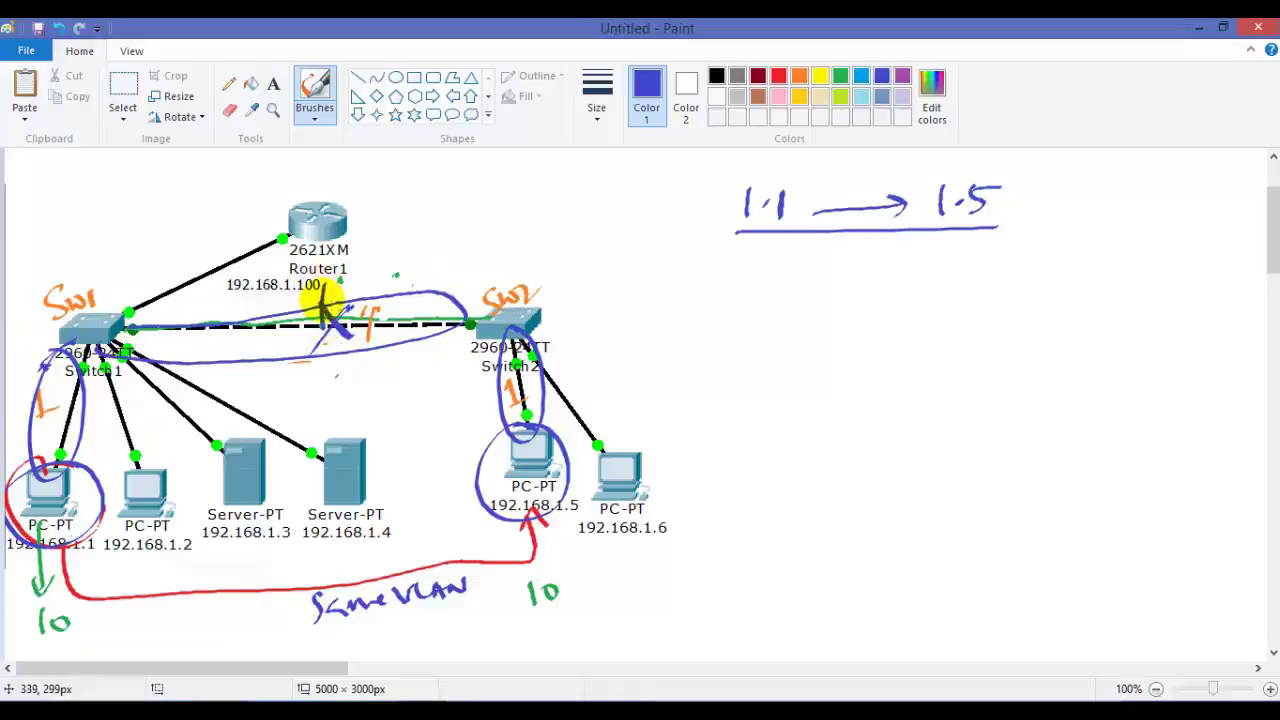
key(ctrl+z)
key(ctrl+z)
key(ctrl+z)
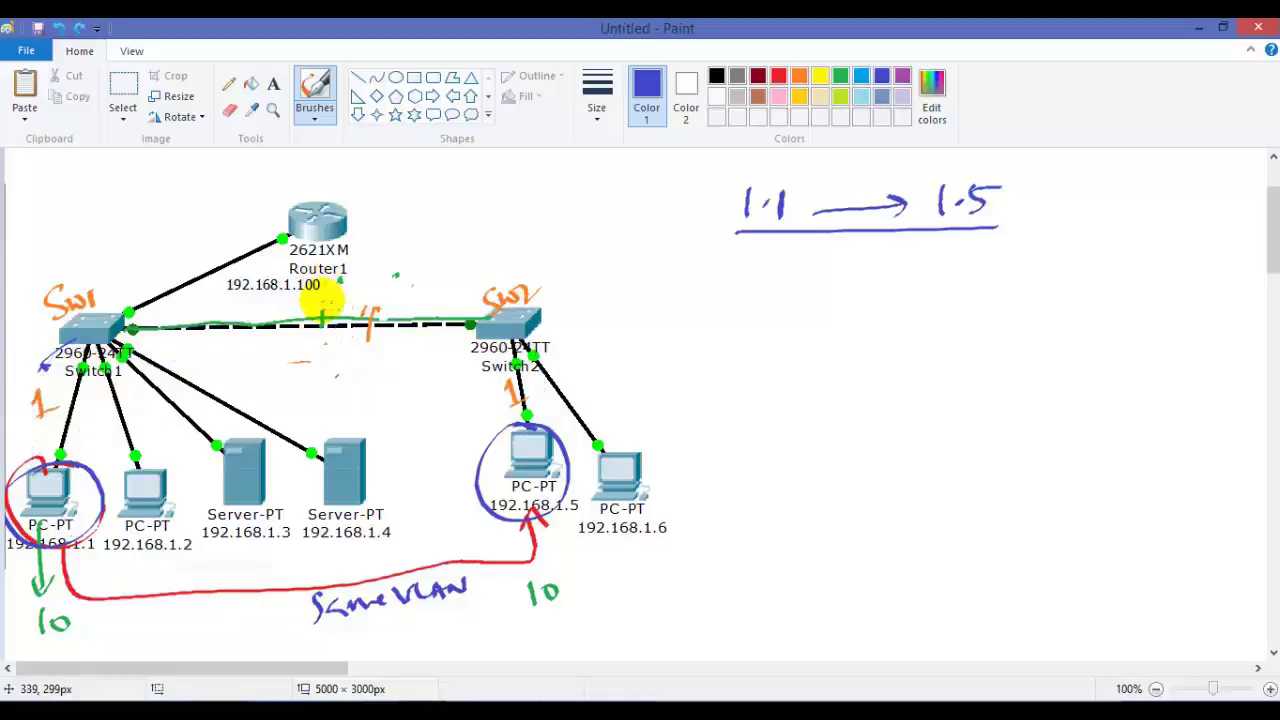
Step: Handwrite a numbered checklist below the 1.1 → 1.5 heading: 1 Same VLAN, and 2 Trunk, double-underlined with an arrow
mouse_move(830, 266)
mouse_down()
mouse_move(814, 311)
mouse_move(849, 290)
mouse_move(935, 277)
mouse_move(1010, 262)
mouse_up()
mouse_move(734, 276)
mouse_down()
mouse_move(736, 303)
mouse_move(748, 272)
mouse_up()
drag(733, 352, 760, 376)
mouse_move(750, 345)
mouse_down()
mouse_move(770, 362)
mouse_move(917, 337)
mouse_move(968, 362)
mouse_up()
drag(832, 378, 914, 383)
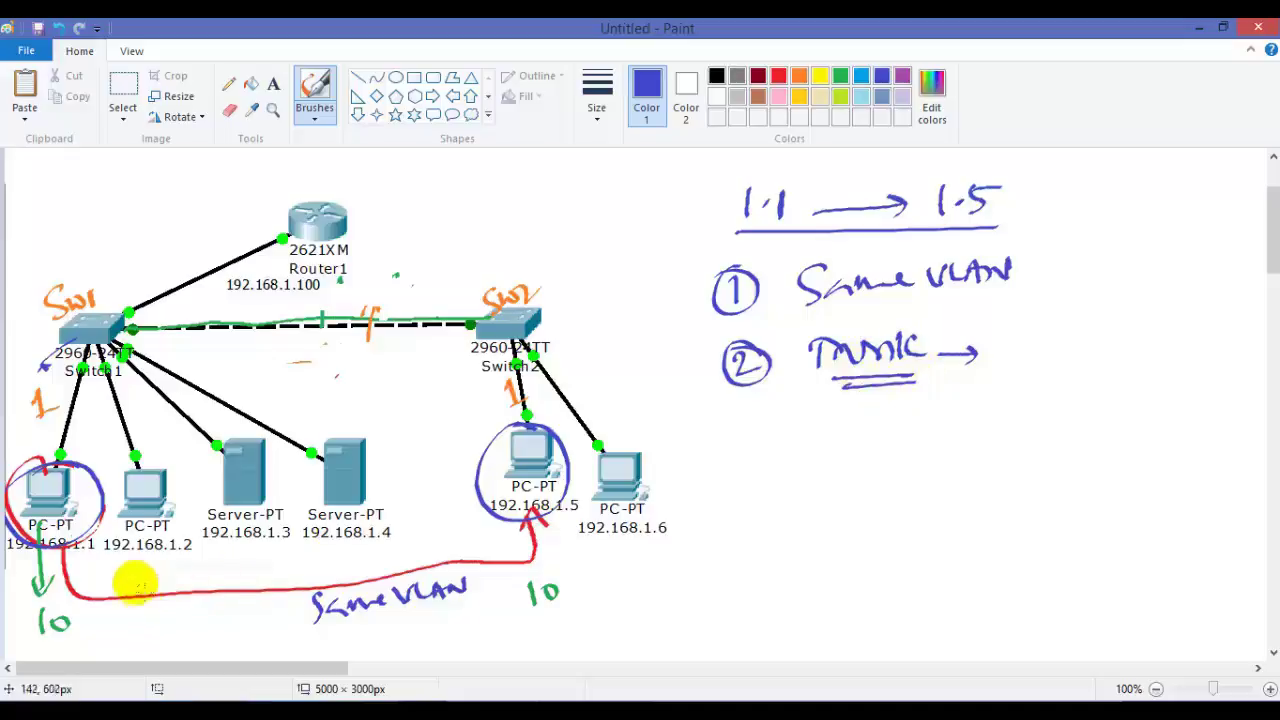
Step: Circle both green 10 labels in blue and draw a blue arrow below the link between the switches
drag(43, 594, 40, 600)
mouse_move(545, 558)
mouse_down()
mouse_move(514, 588)
mouse_move(532, 590)
mouse_up()
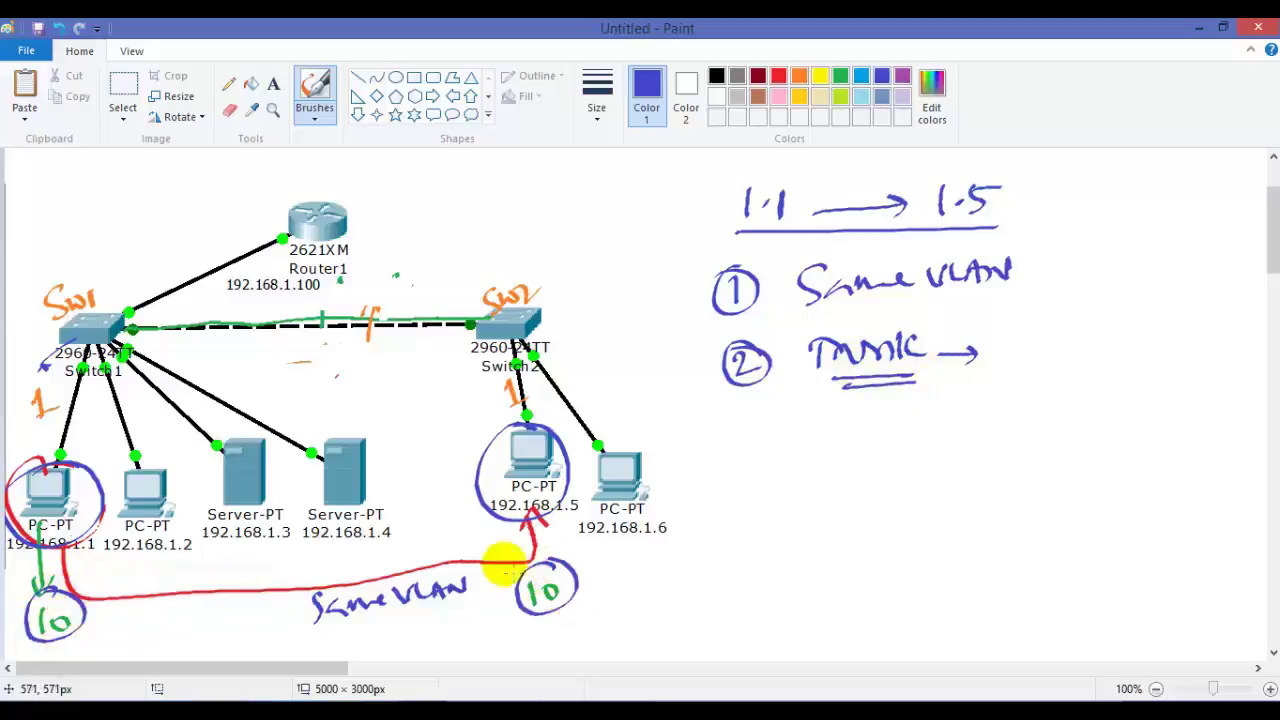
drag(283, 345, 370, 325)
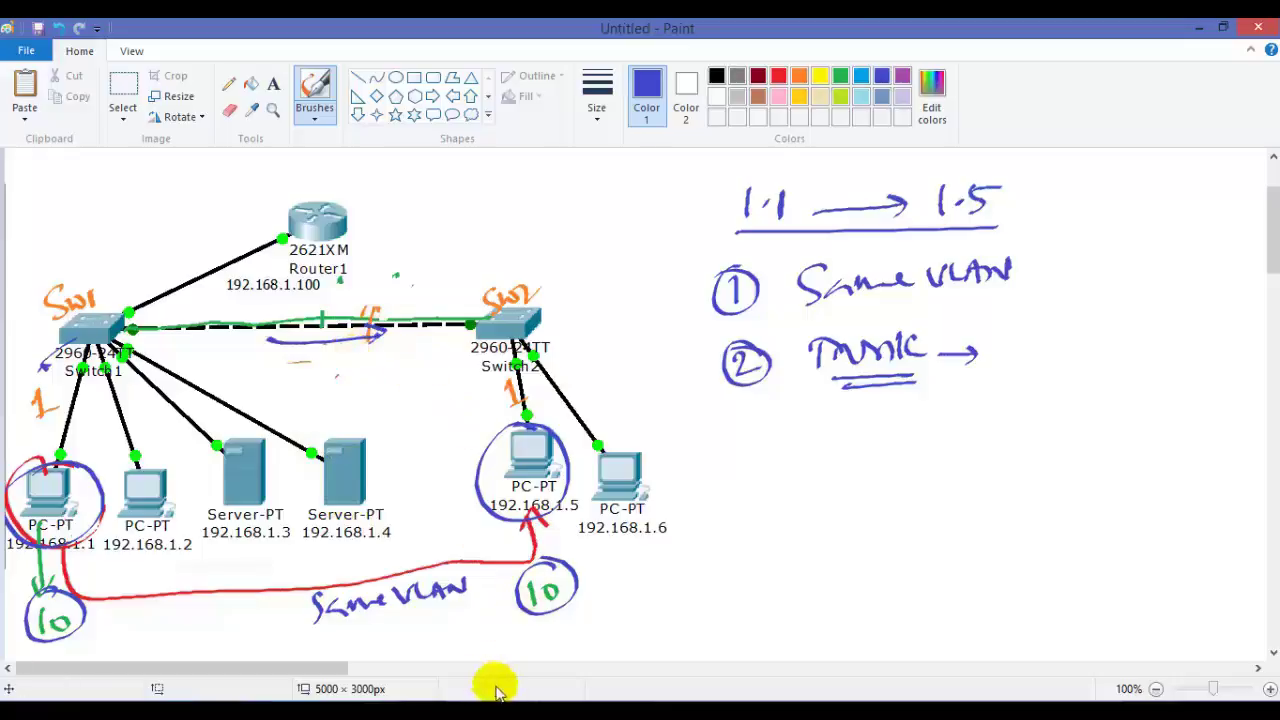
Step: Bring up Switch1's command line, leave the paged VLAN output, and list its trunks with sh interfaces trunk
mouse_move(491, 682)
click(395, 651)
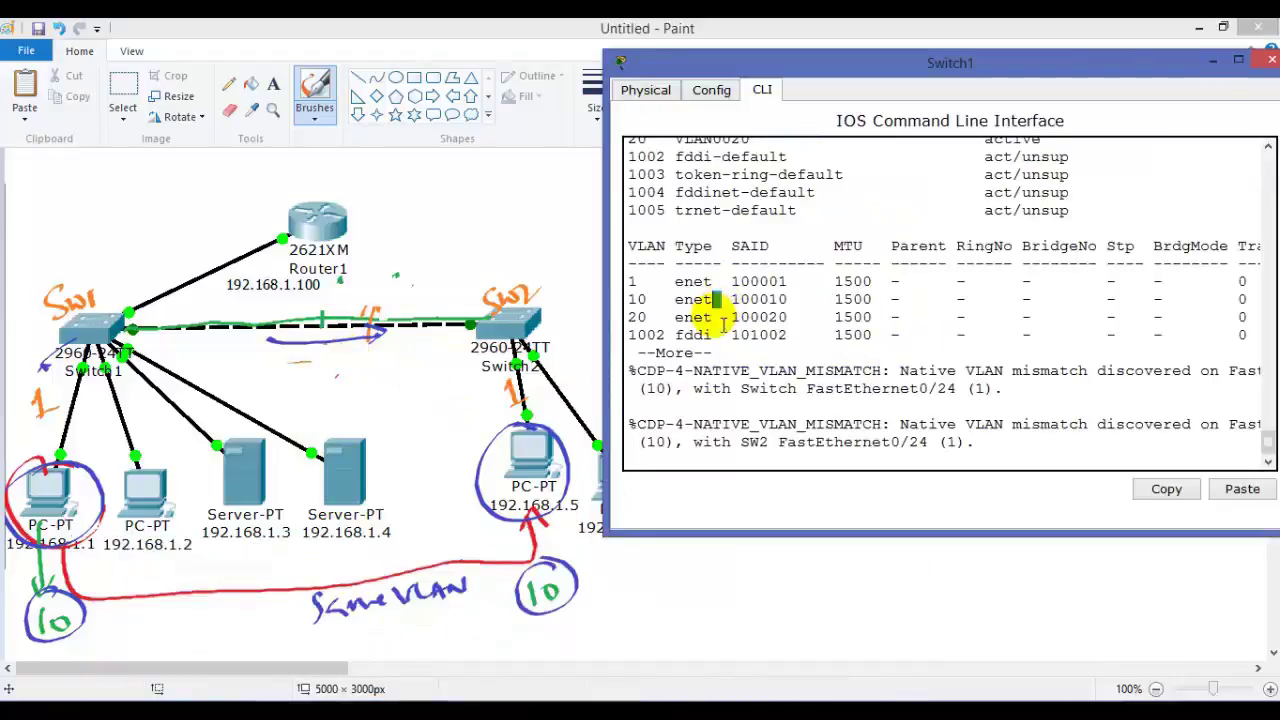
text(sh int)
key(Tab)
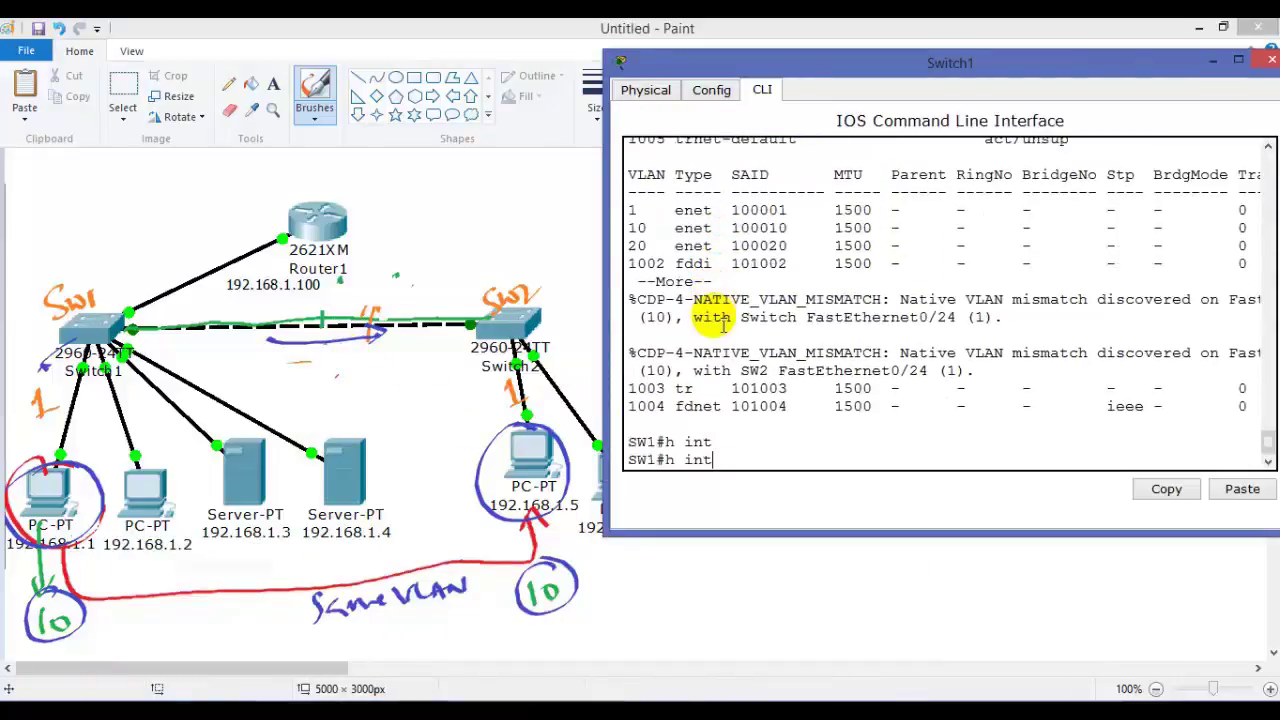
key(Return)
text(sh inter)
key(Tab)
text(tr)
key(Tab)
key(Return)
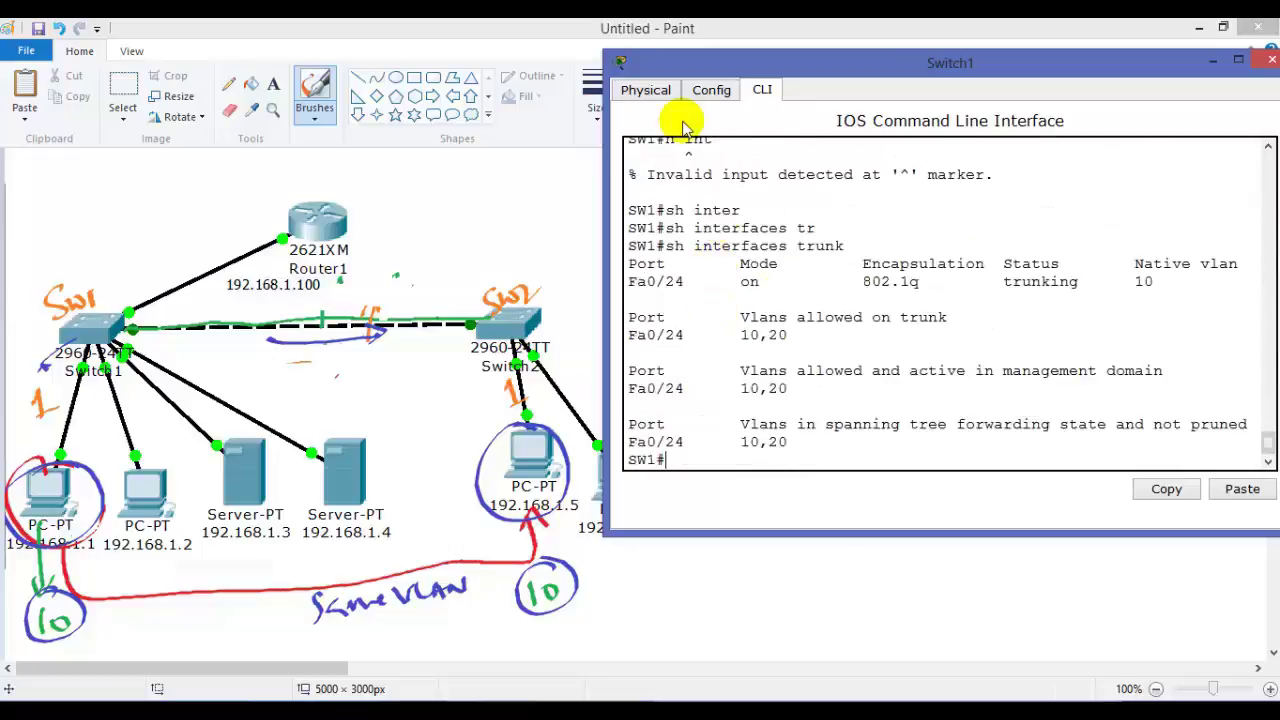
Step: Highlight the Fa0/24 port, encapsulation and native VLAN entries in Switch1's trunk output
drag(652, 287, 940, 278)
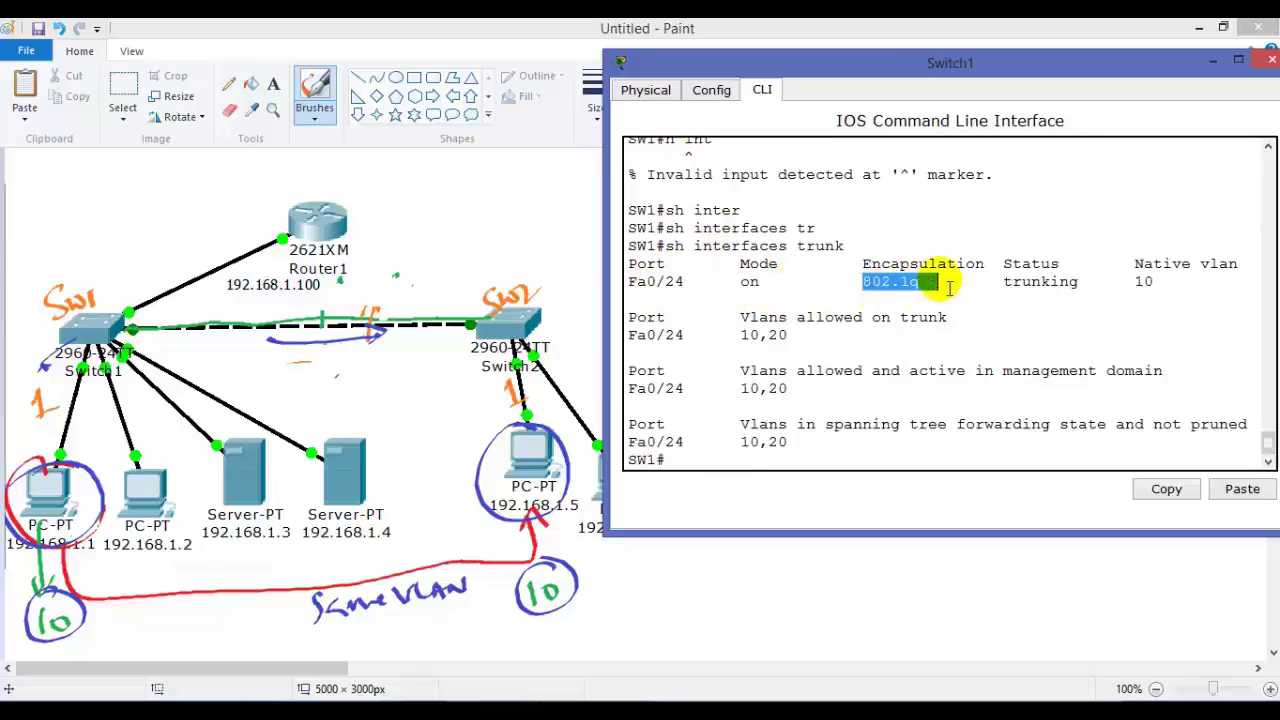
click(880, 299)
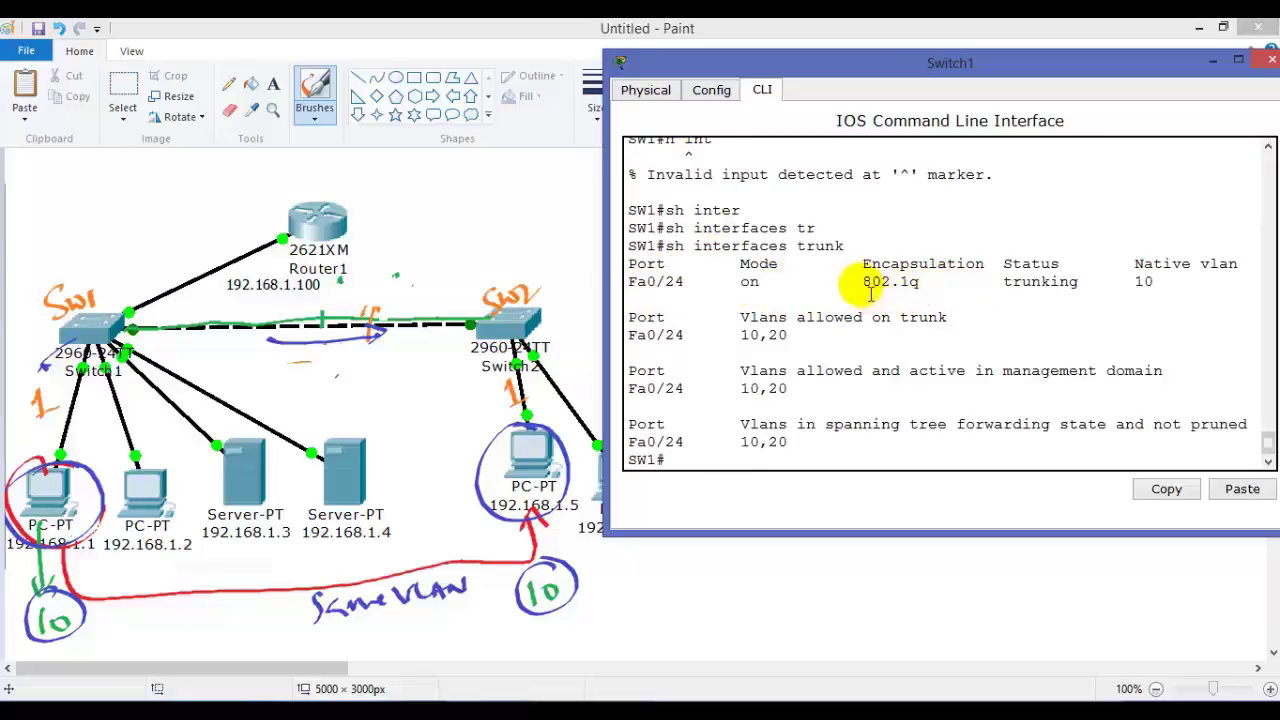
drag(865, 288, 932, 291)
drag(1106, 285, 1208, 293)
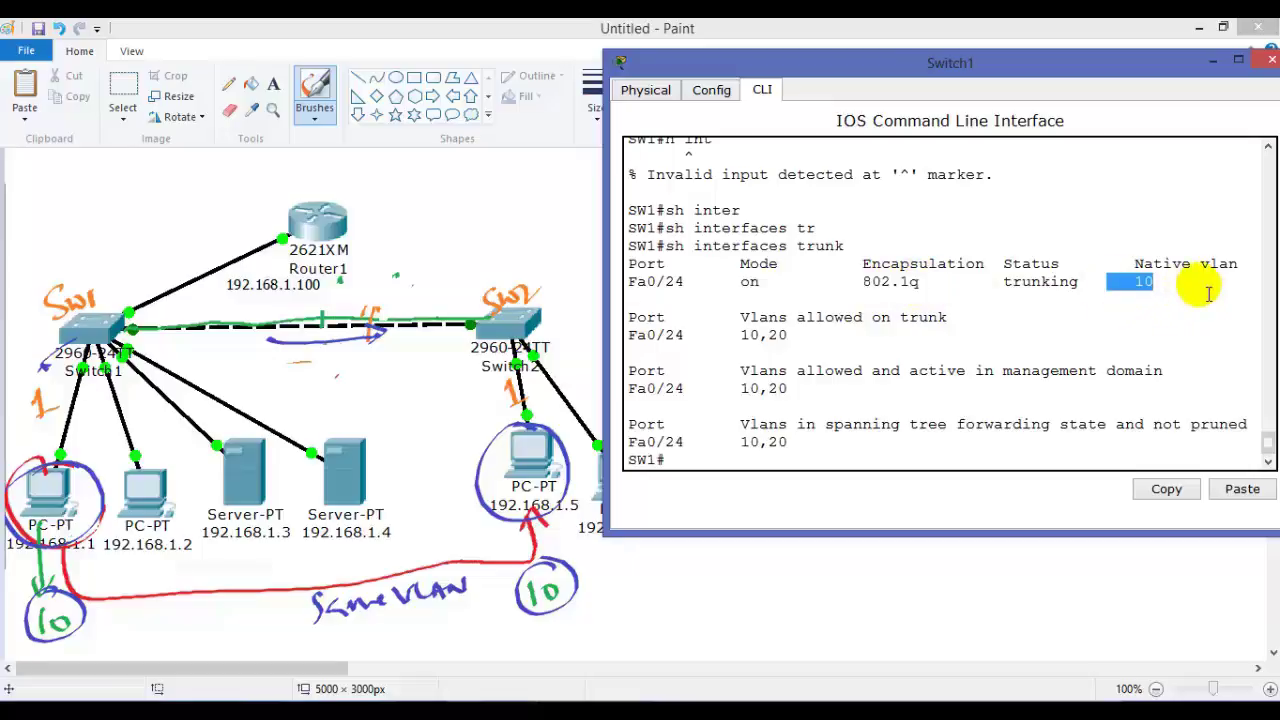
Step: Bring up Switch2's command line and list its trunks with sh interfaces trunk
click(566, 712)
click(603, 645)
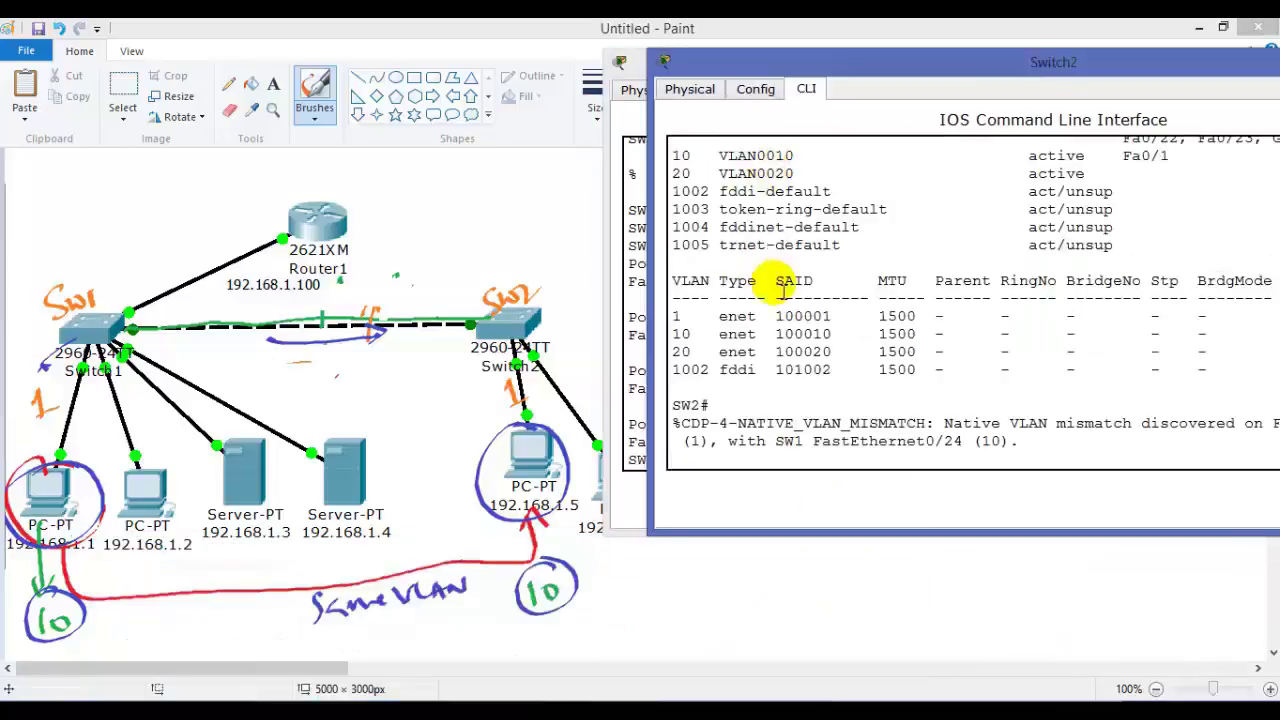
key(Return)
key(Return)
text(sh ins)
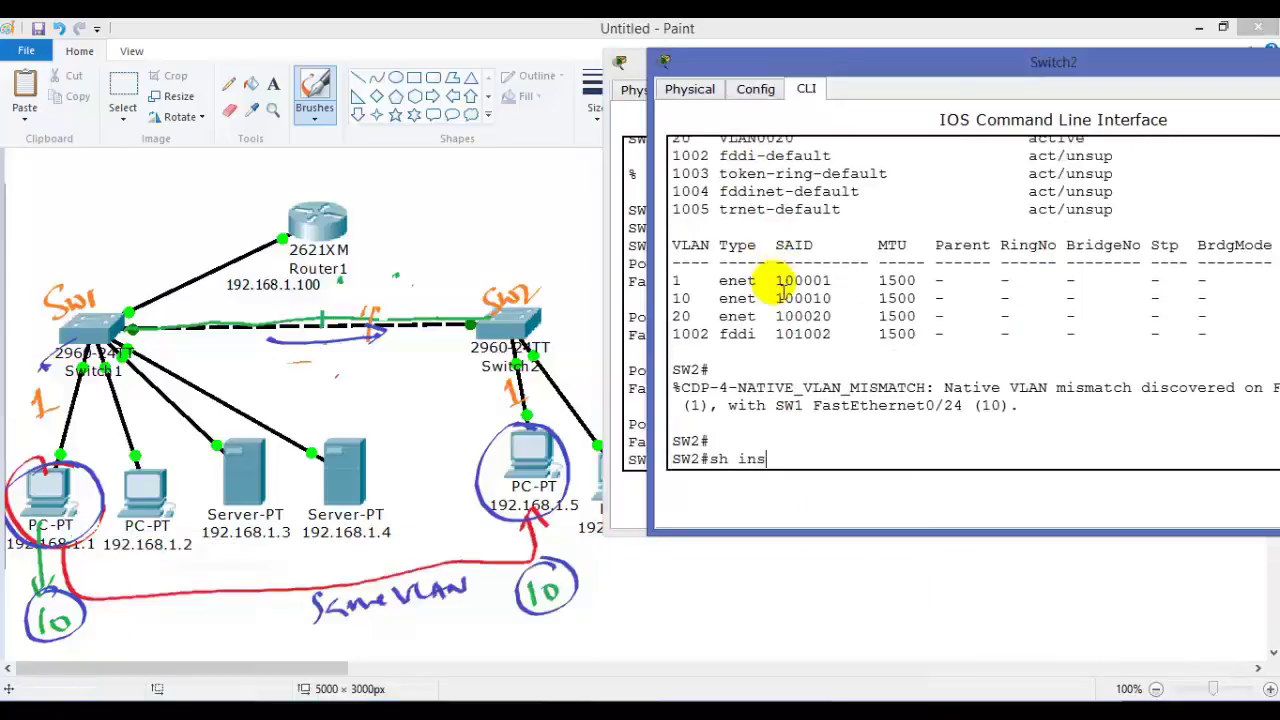
text(ter)
key(Tab)
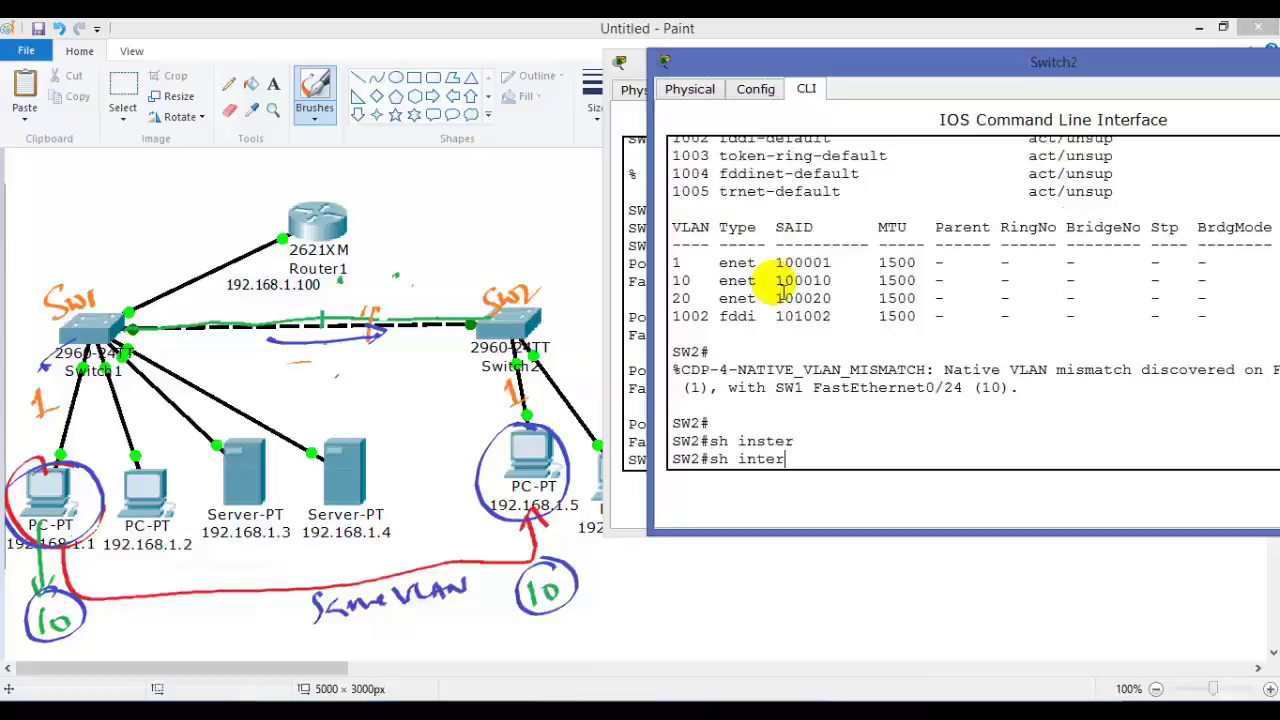
key(BackSpace)
key(Tab)
text(tr)
key(Tab)
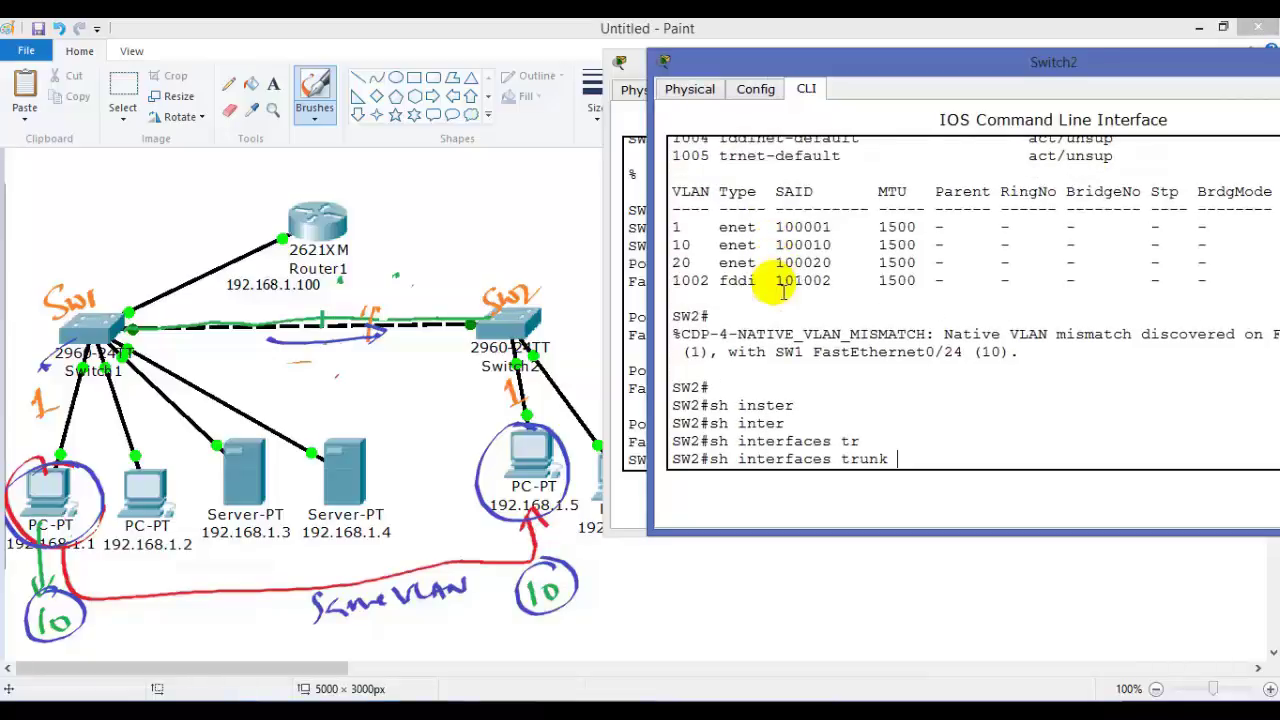
key(Return)
Step: Compare Fa0/24's trunk mode between Switch2 and Switch1 by highlighting it on each, including Switch2's encapsulation
drag(691, 281, 843, 291)
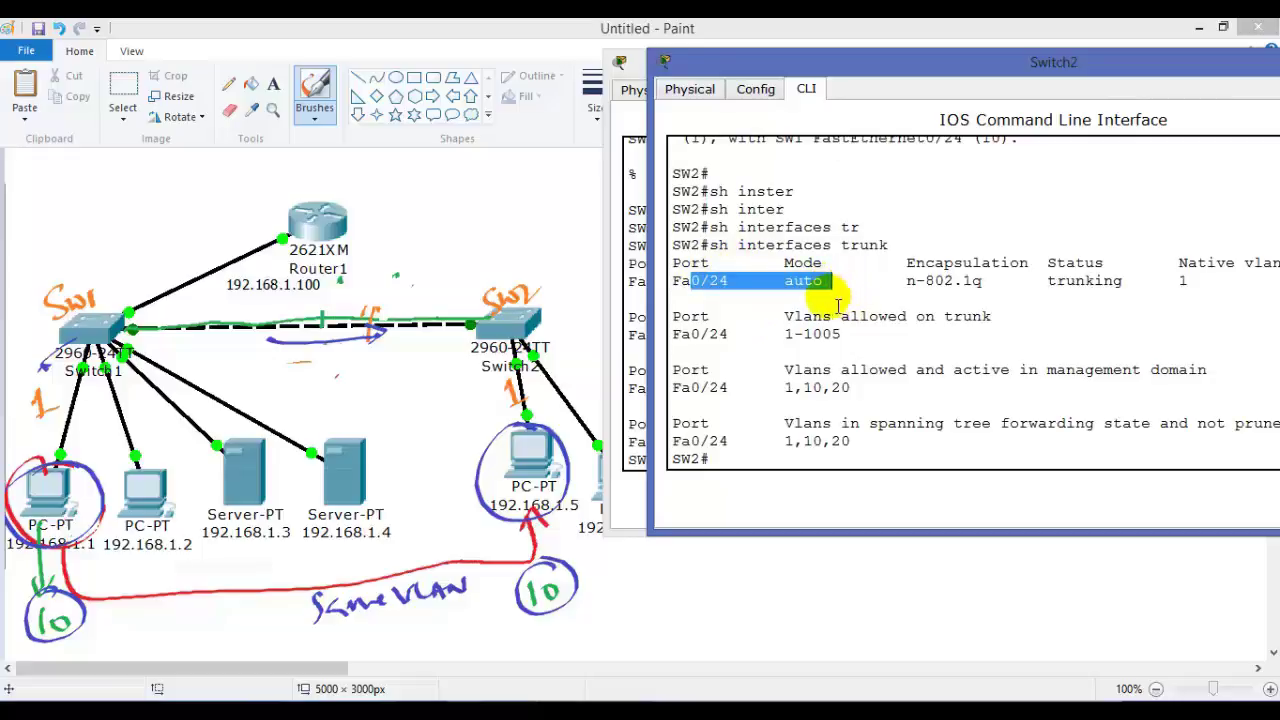
click(640, 282)
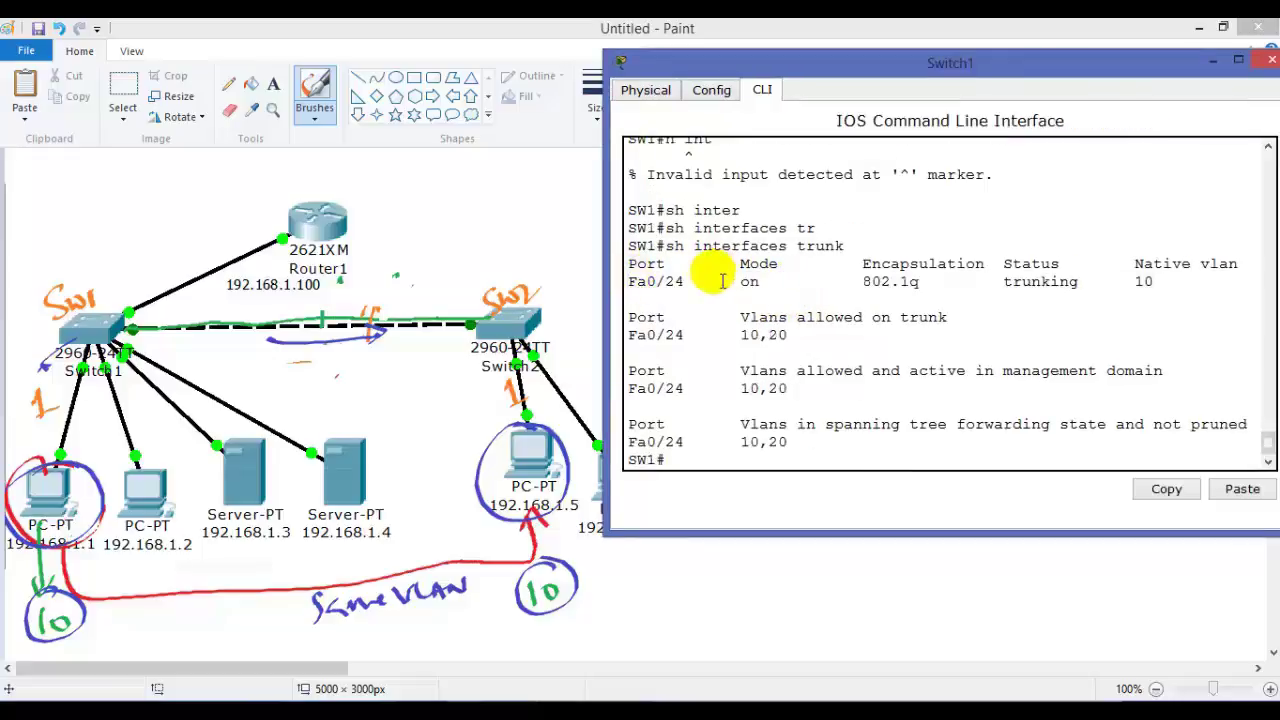
drag(703, 281, 826, 290)
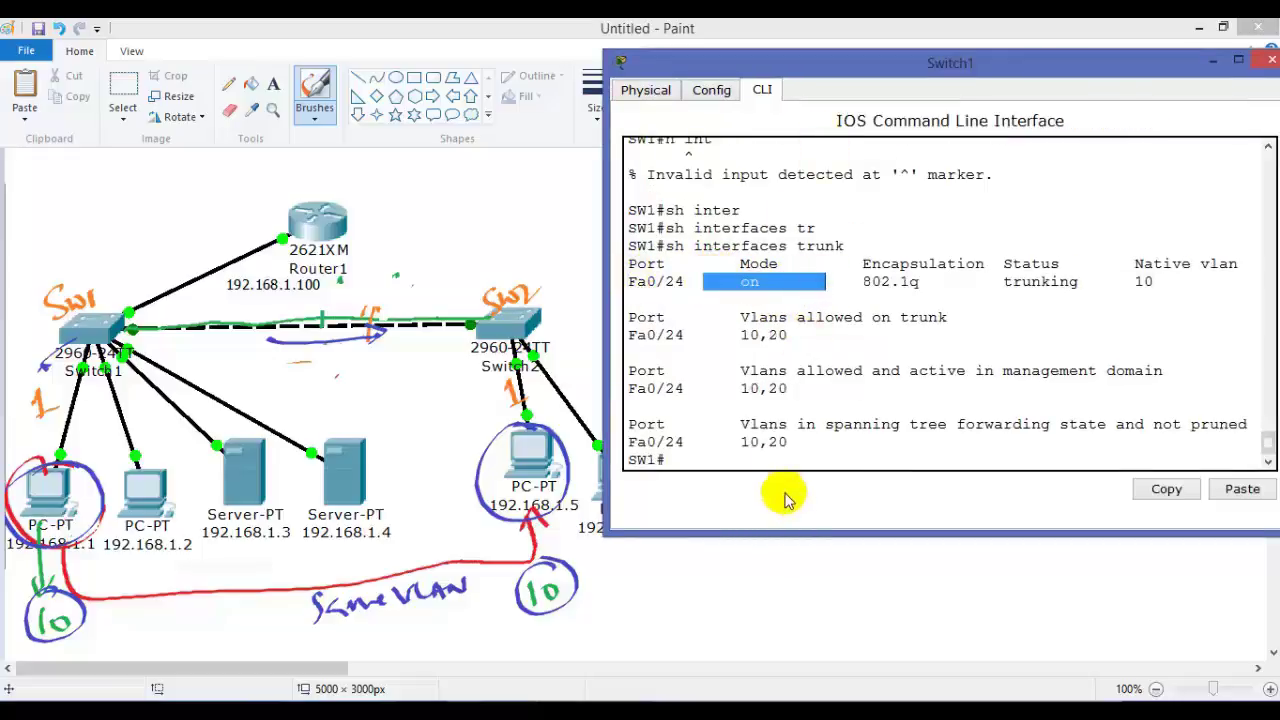
key(alt+Tab)
click(800, 303)
drag(795, 281, 846, 281)
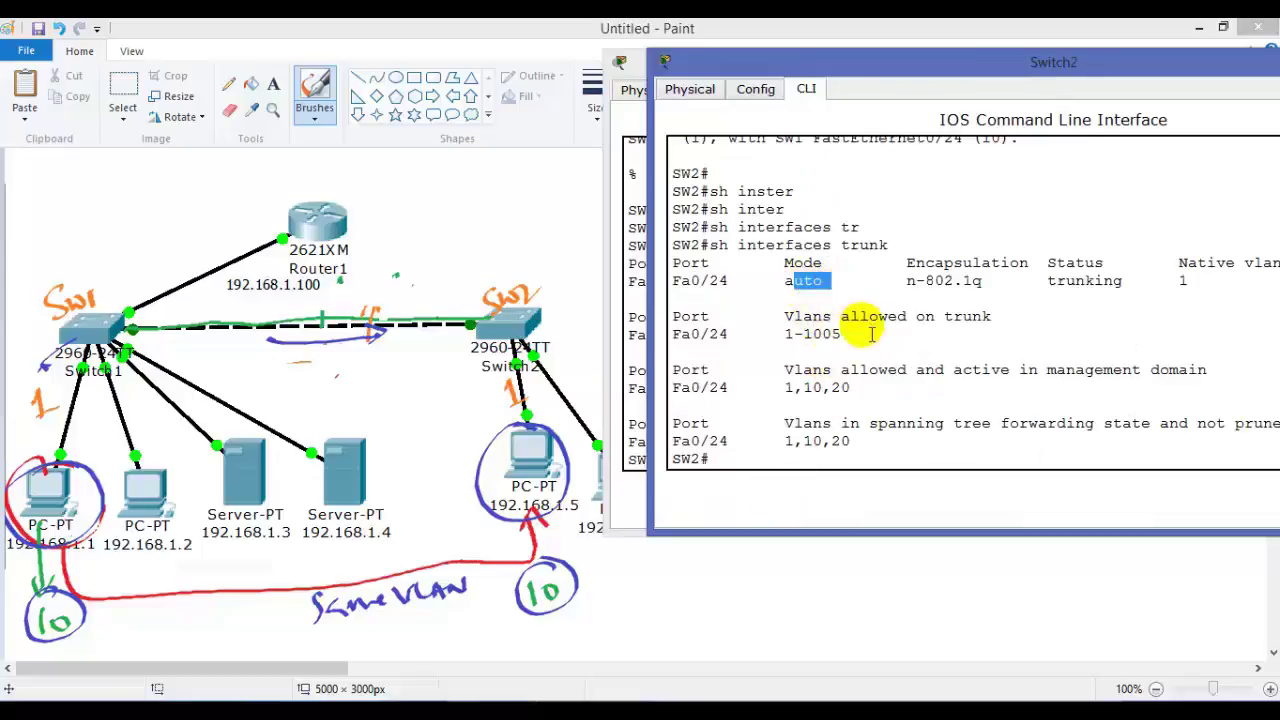
drag(924, 281, 988, 281)
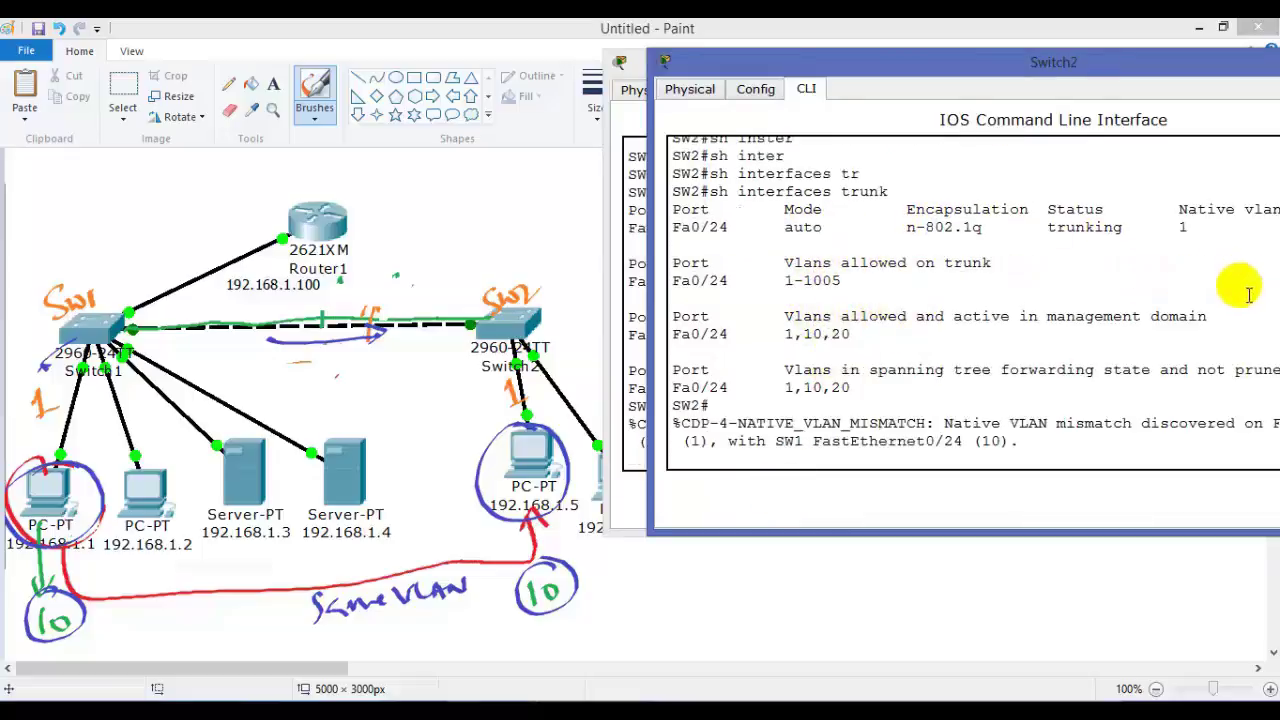
Step: Highlight Switch2's native VLAN, move its window clear of Switch1's, and highlight Switch1's native VLAN for comparison
drag(1172, 229, 1198, 229)
drag(1063, 87, 994, 177)
click(980, 60)
drag(1116, 228, 1156, 226)
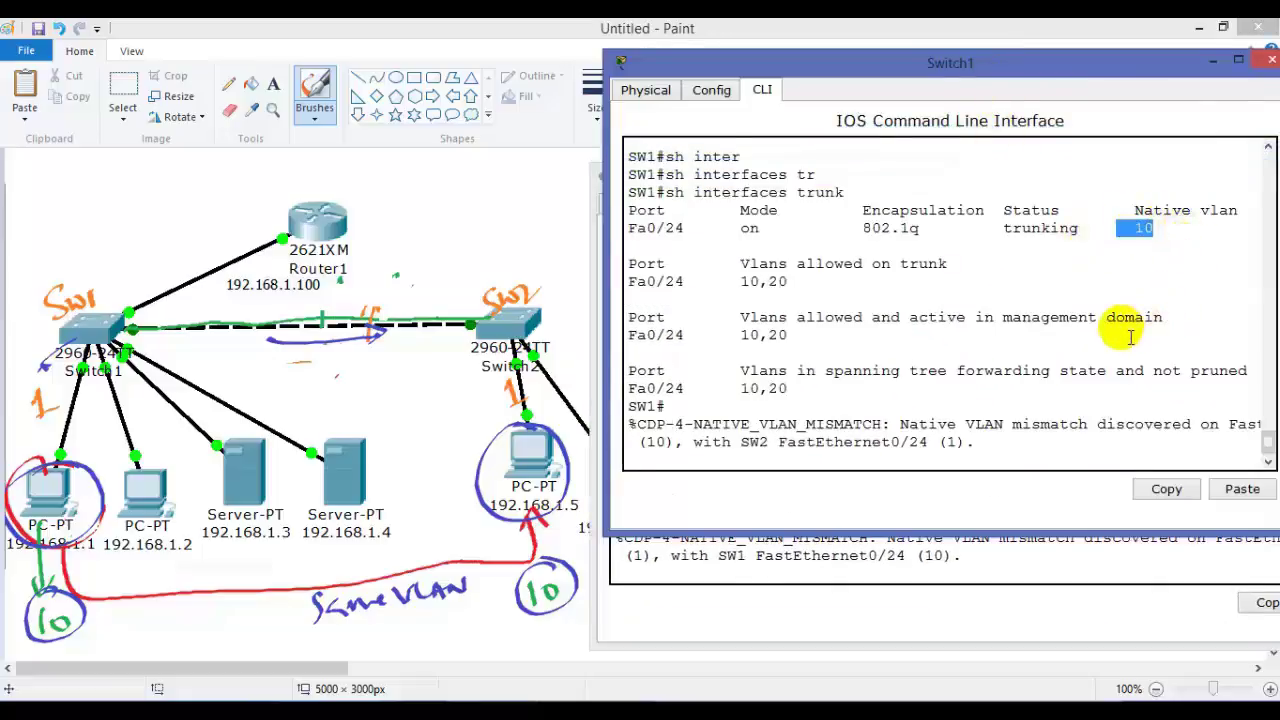
Step: Enter global configuration mode on Switch1 from the terminal
click(1042, 390)
key(Return)
key(Return)
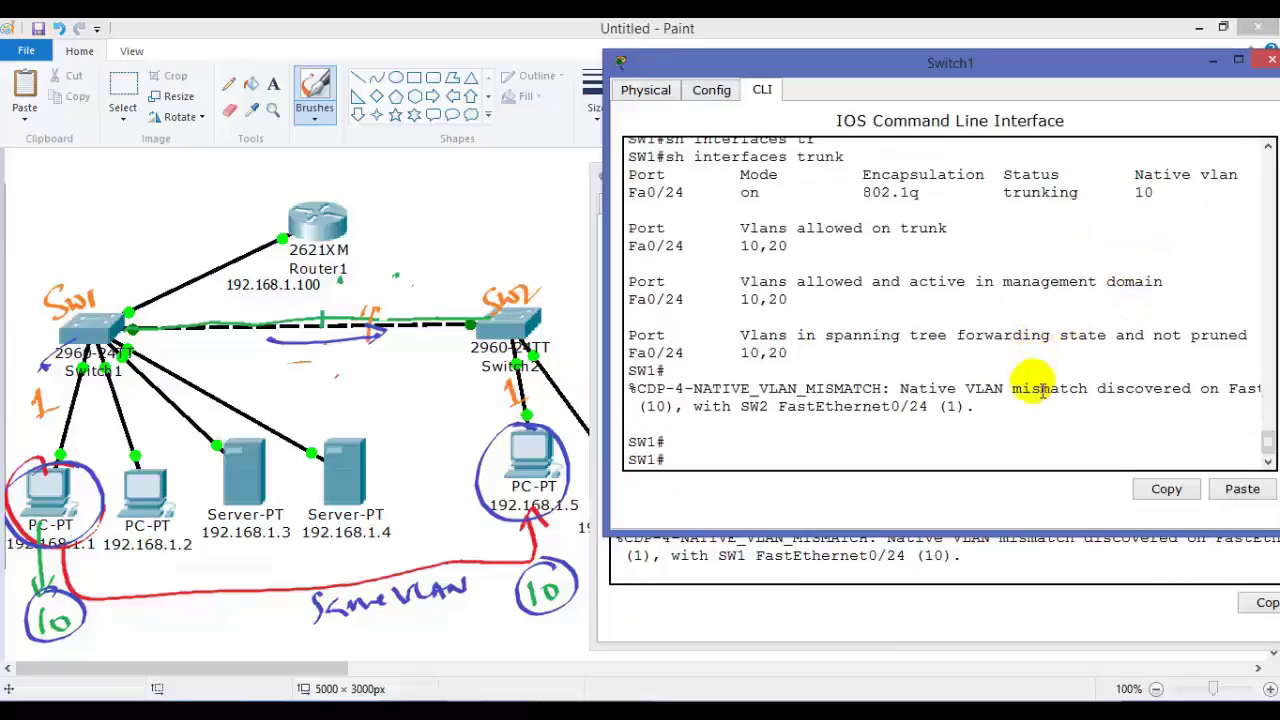
text(conf)
key(Return)
text(t)
key(Return)
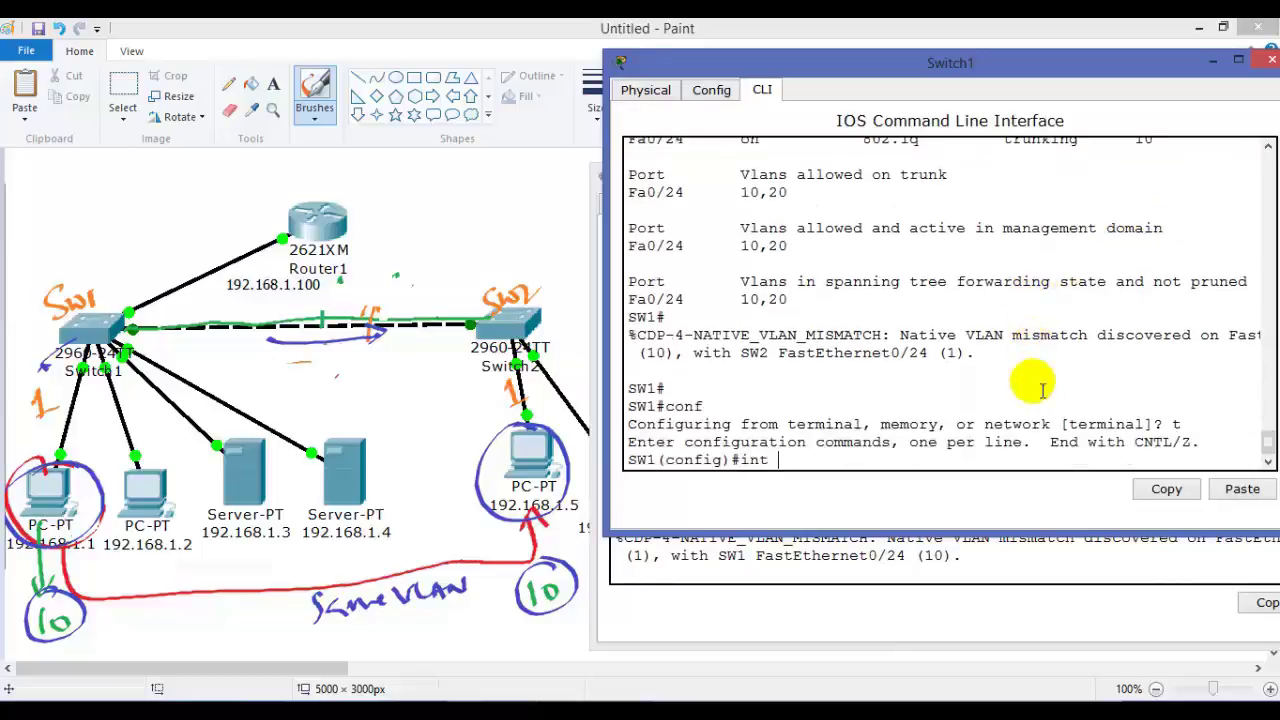
Step: Set the native VLAN of Switch1's interface f0/24 trunk to 1 and leave configuration mode
key(Return)
text(sw)
key(Tab)
text(t)
key(Tab)
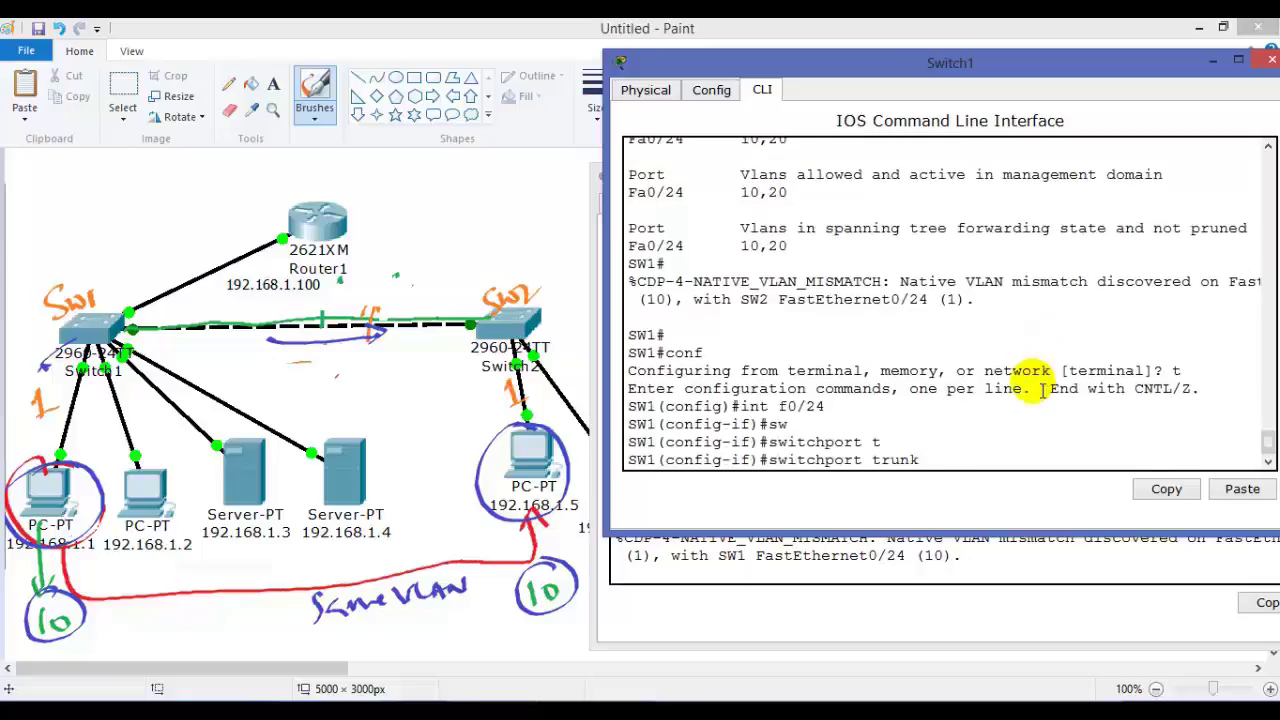
text(ba)
key(Tab)
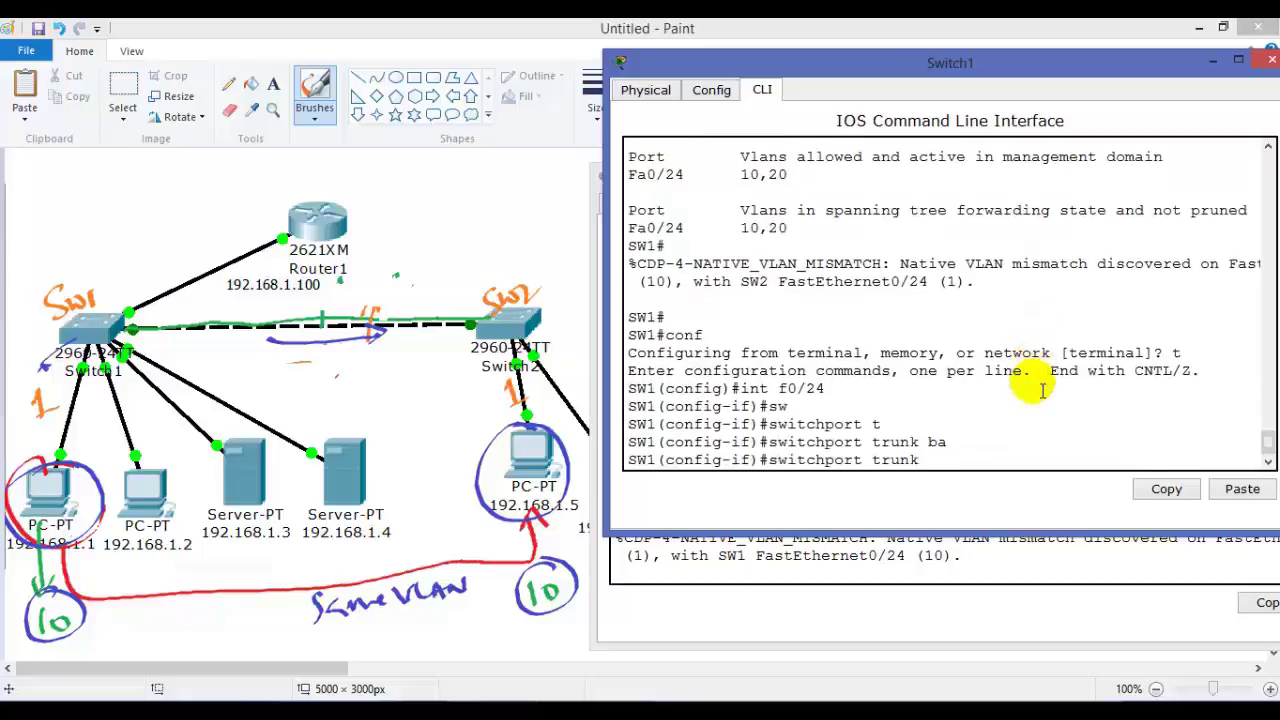
text(na)
key(Tab)
text(vl)
key(Tab)
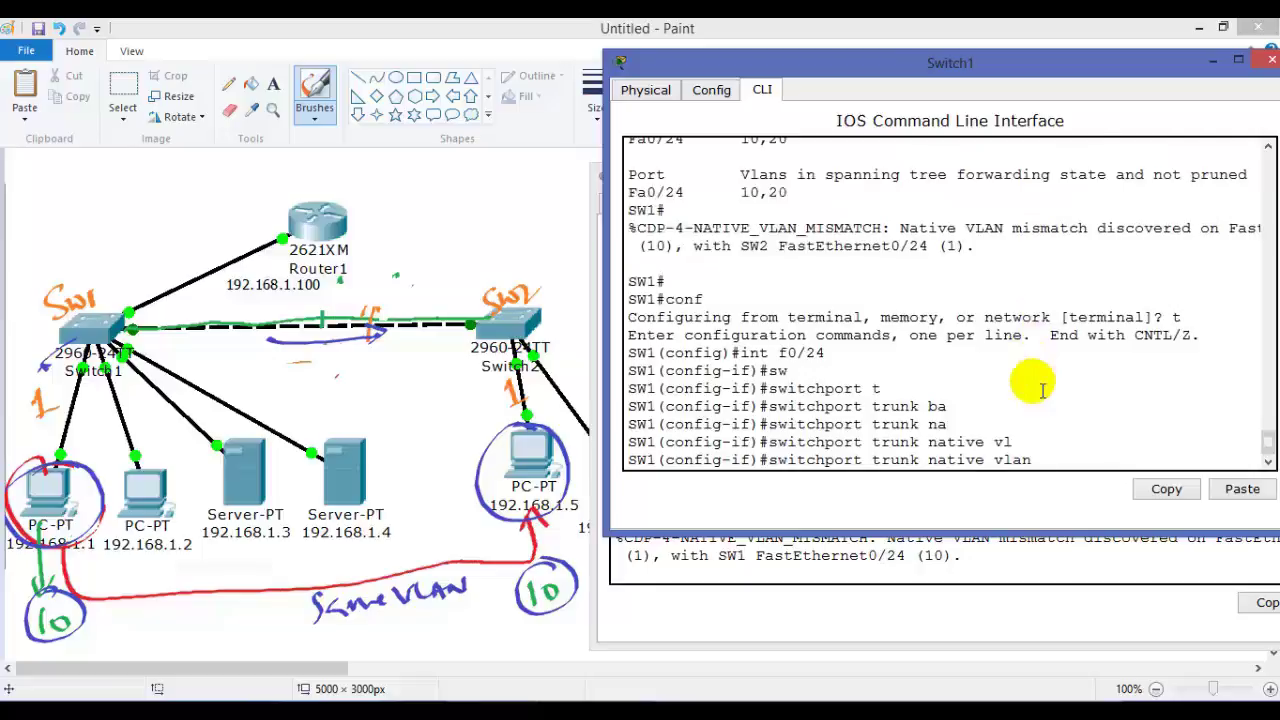
text(?)
text(1)
key(Return)
key(Return)
text(end)
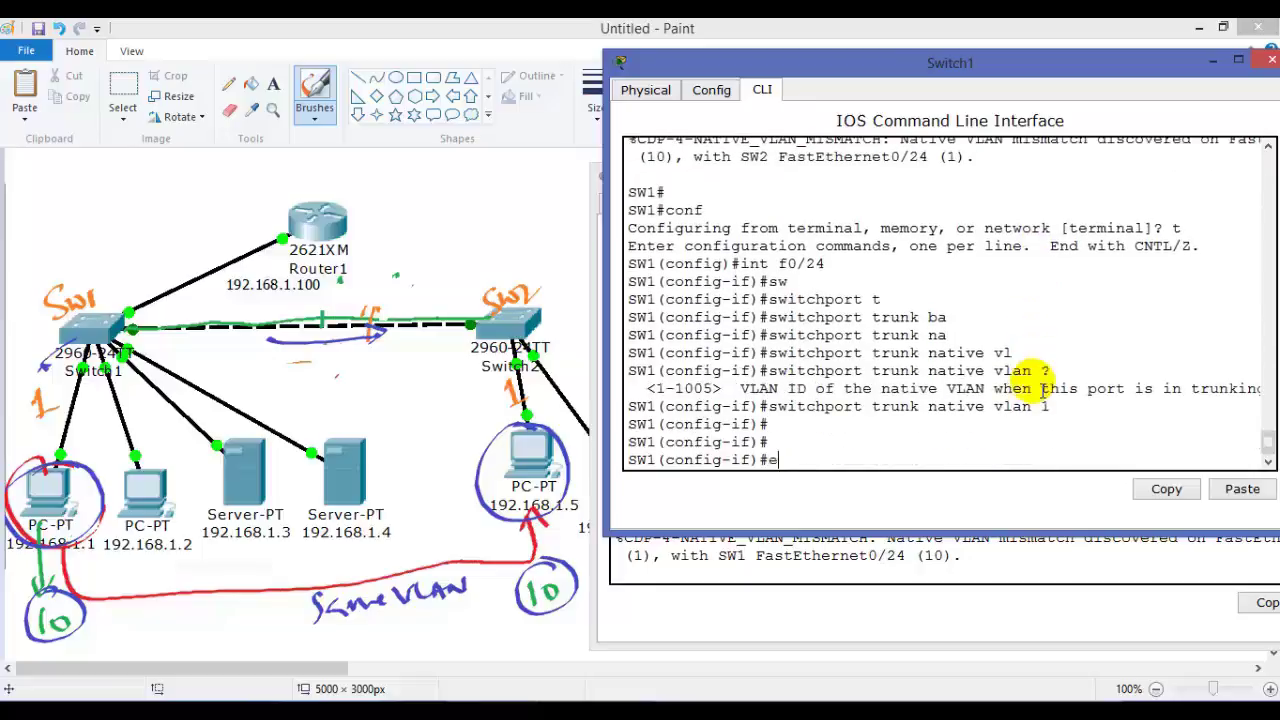
key(Return)
key(Return)
key(Return)
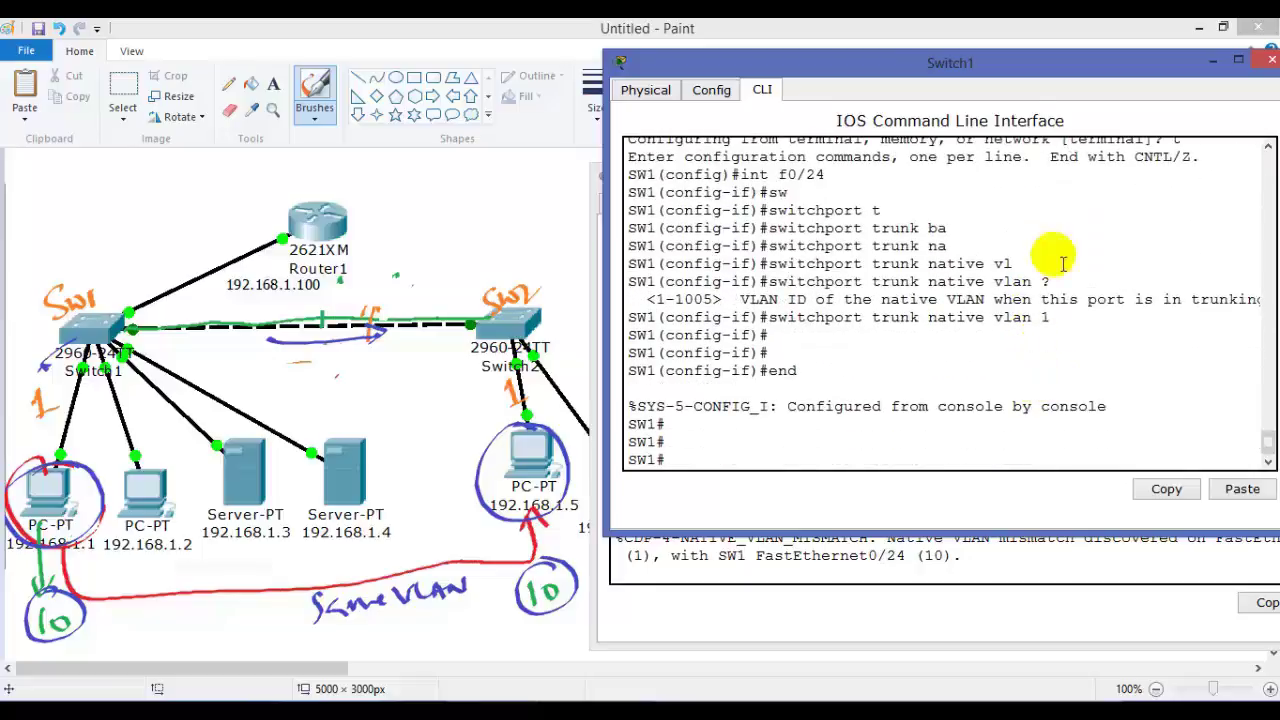
Step: Move Switch1's window slightly, list its trunks with sh interfaces trunk, and check Fa0/24's native VLAN
drag(990, 66, 968, 49)
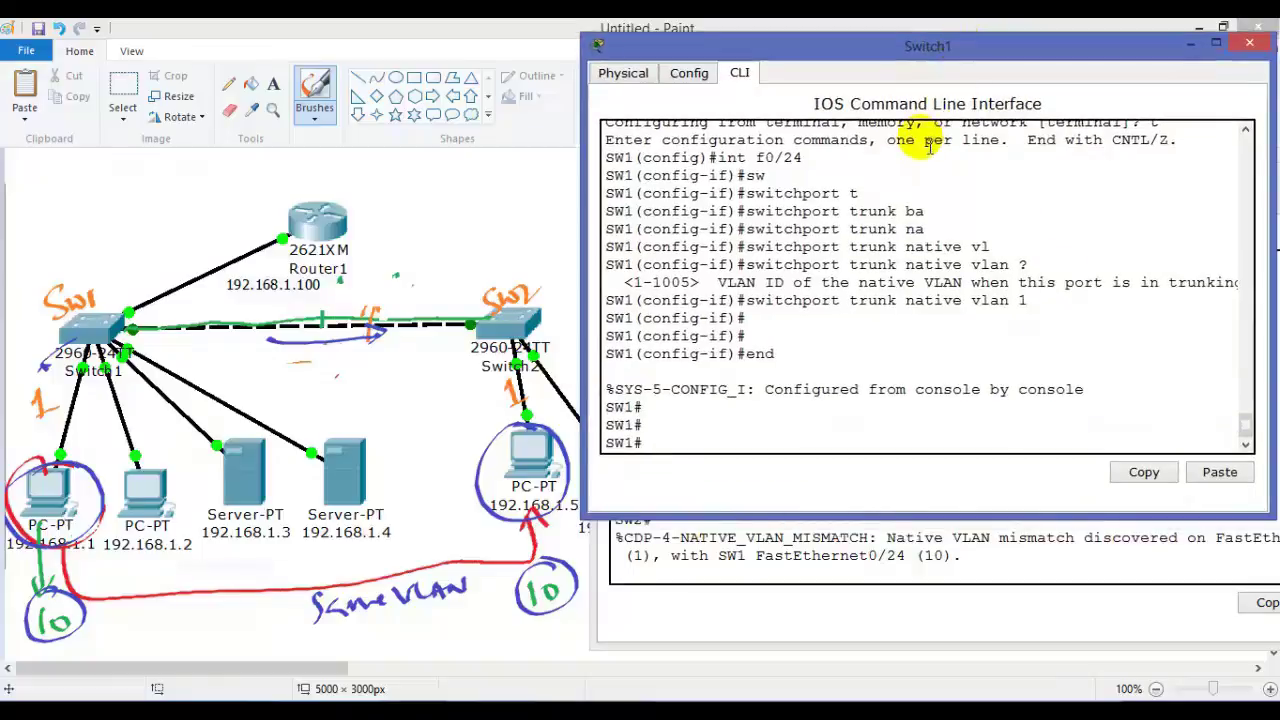
key(Return)
key(Return)
text(sh int)
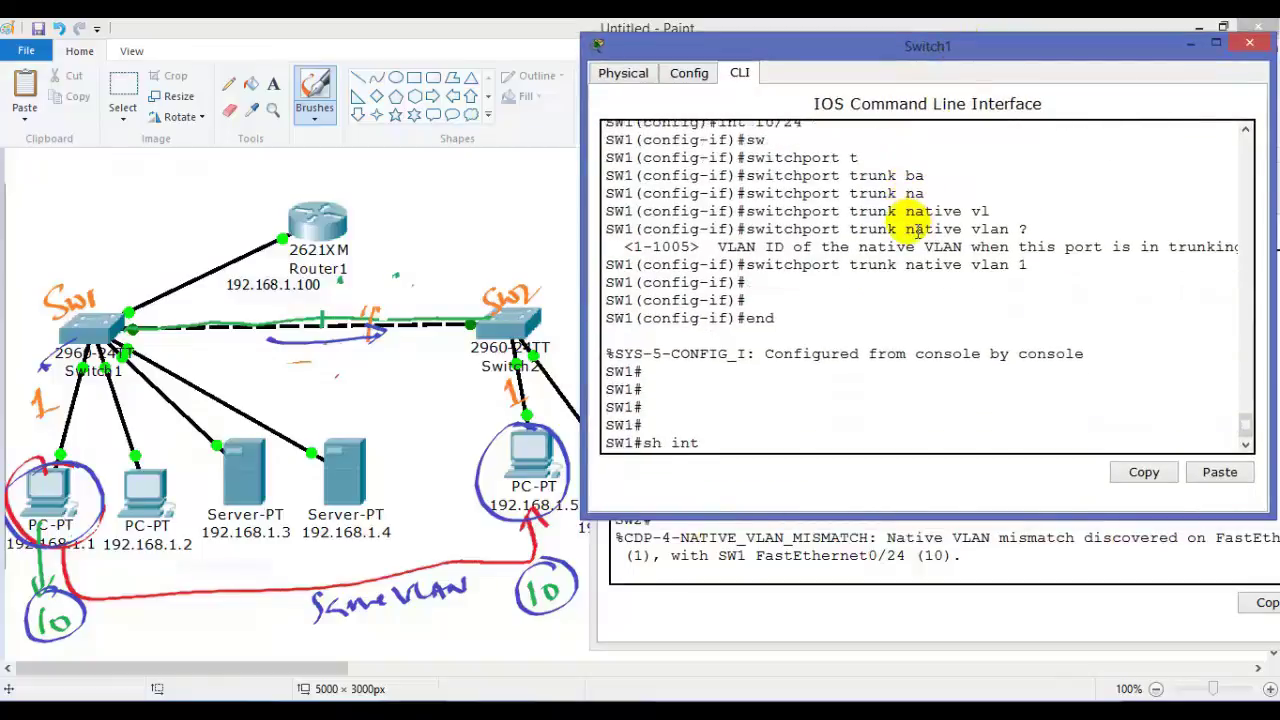
key(Tab)
text(tr)
key(Tab)
key(Return)
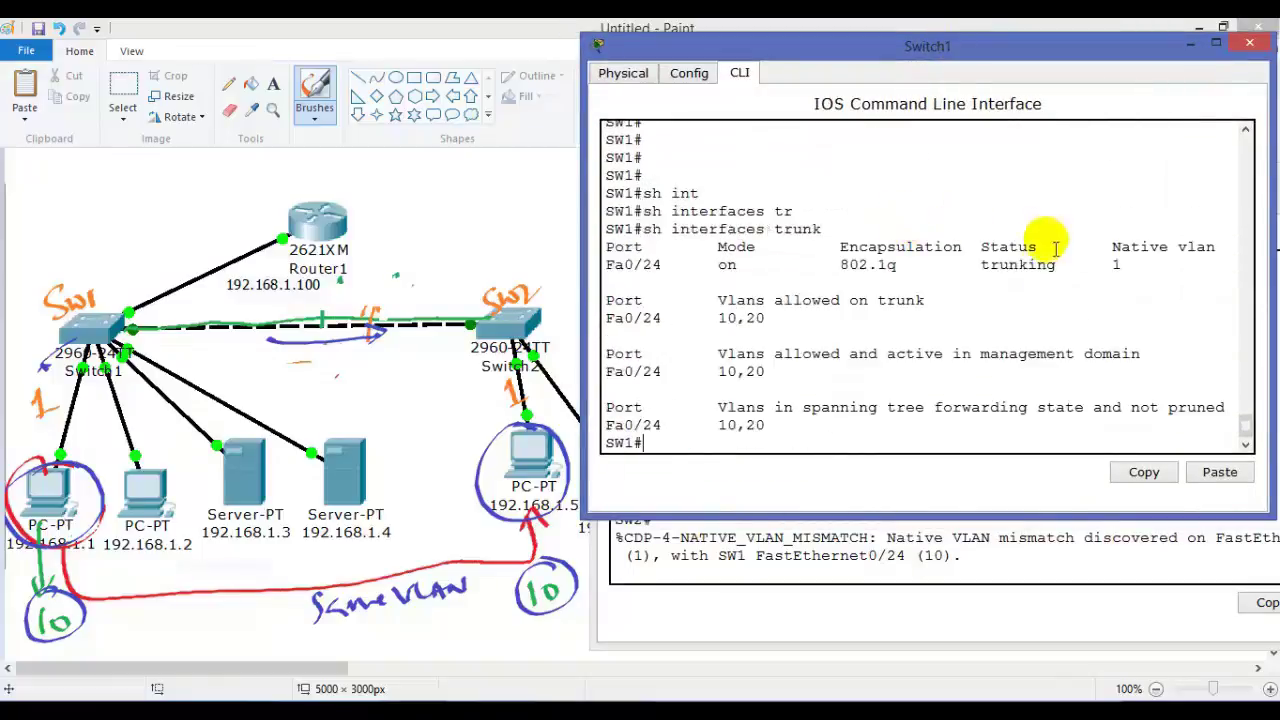
drag(1056, 264, 1121, 268)
Step: Repeat sh interfaces trunk on Switch2 and highlight Fa0/24's native VLAN
click(918, 558)
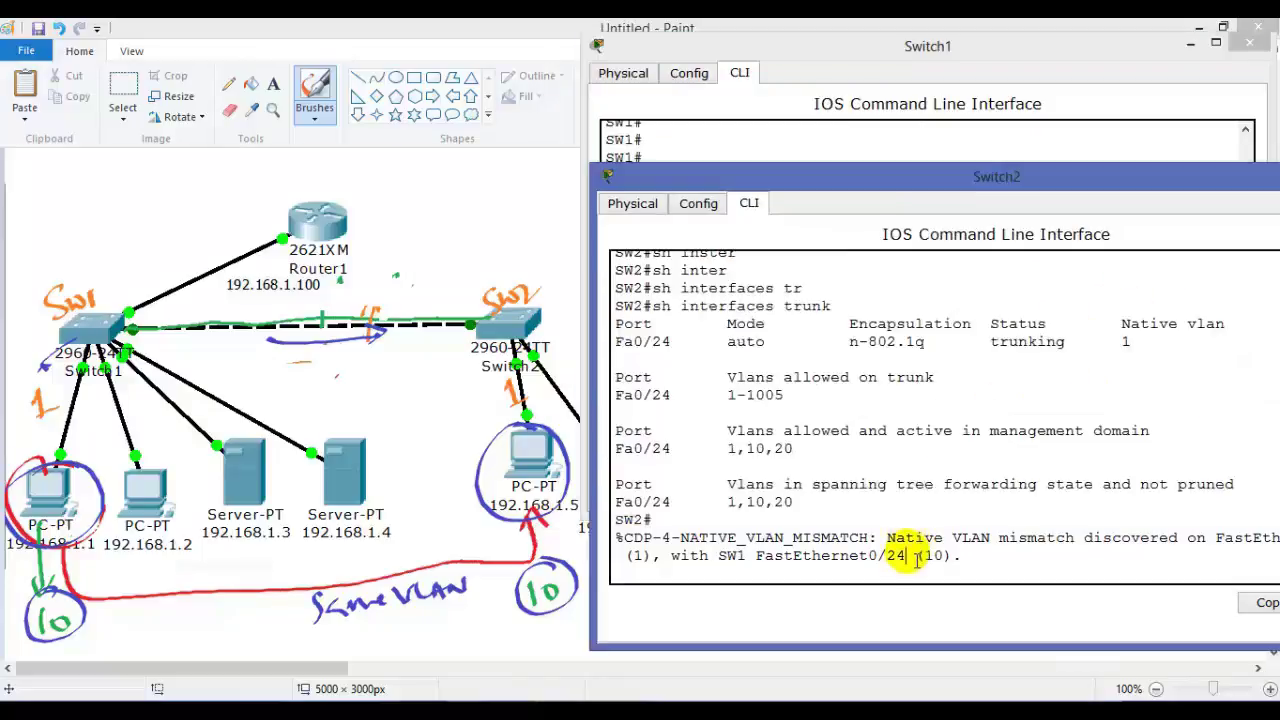
key(Return)
key(Return)
key(Return)
key(Return)
key(Up)
key(Return)
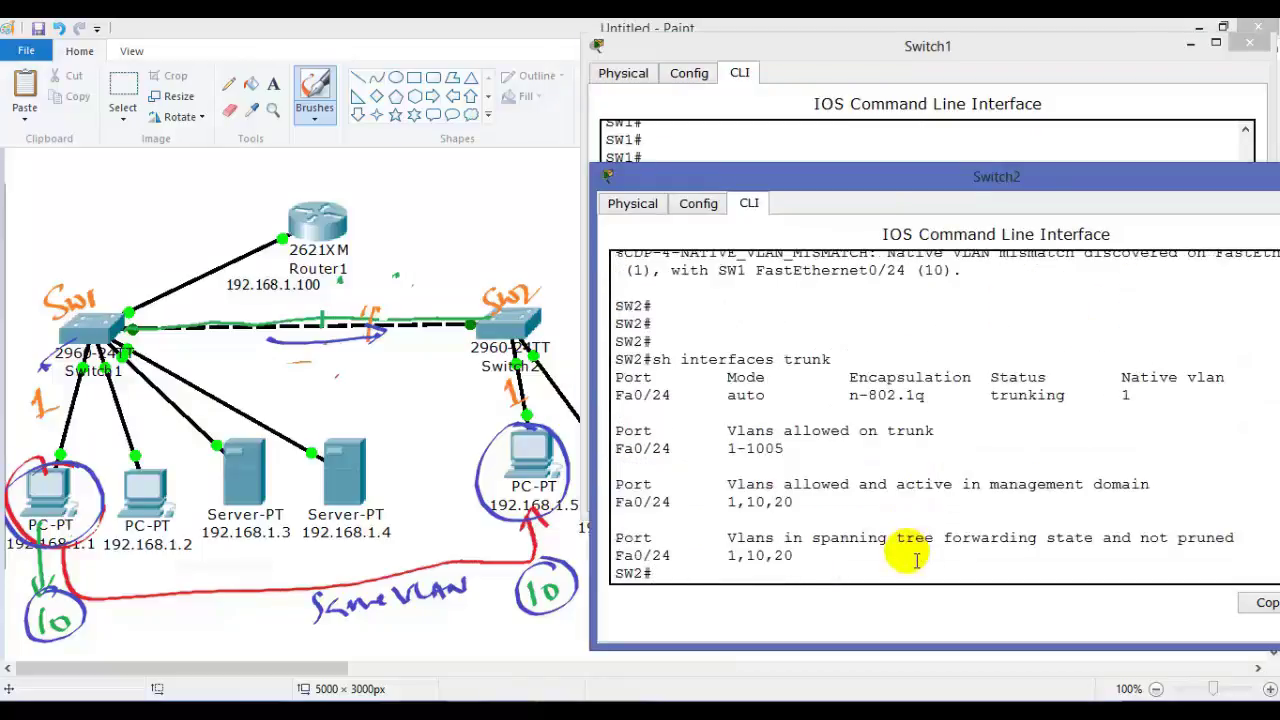
drag(1103, 395, 1180, 410)
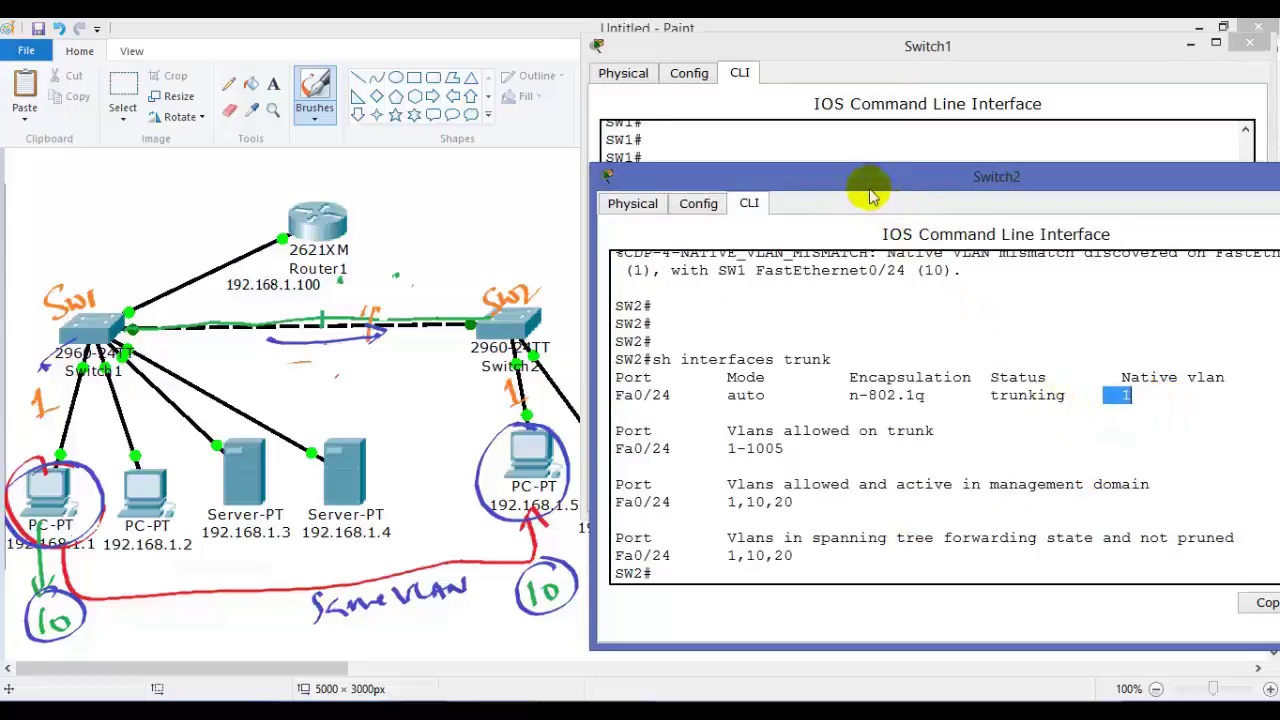
Step: Switch to Paint and annotate the SW1–SW2 link with blue Trunk and Auto labels and arrows, plus a green trunk label above Auto
click(843, 145)
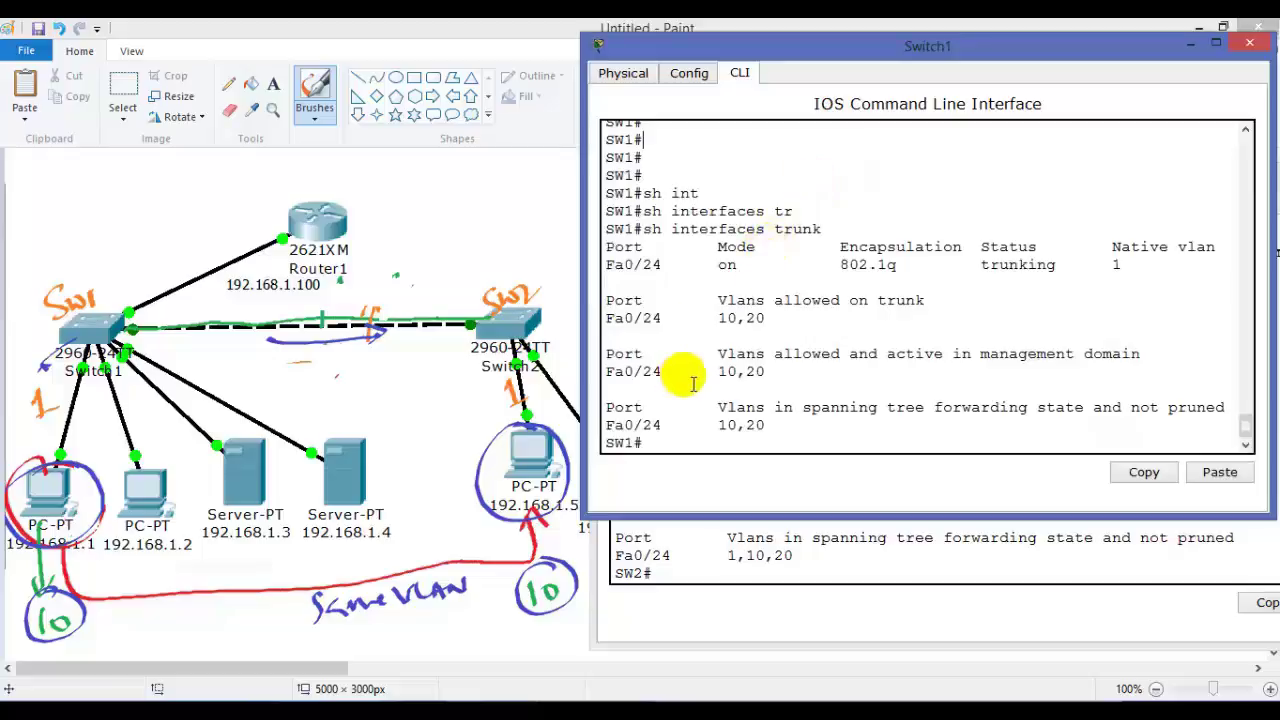
click(540, 320)
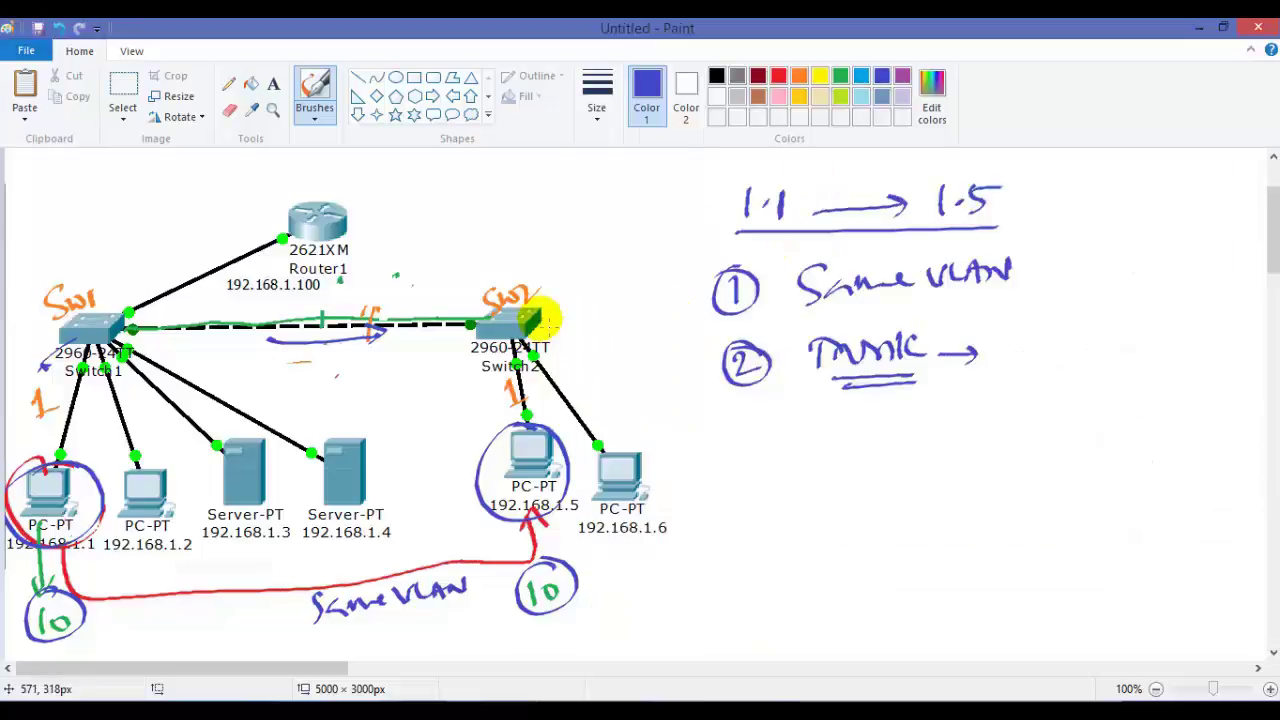
drag(154, 383, 168, 372)
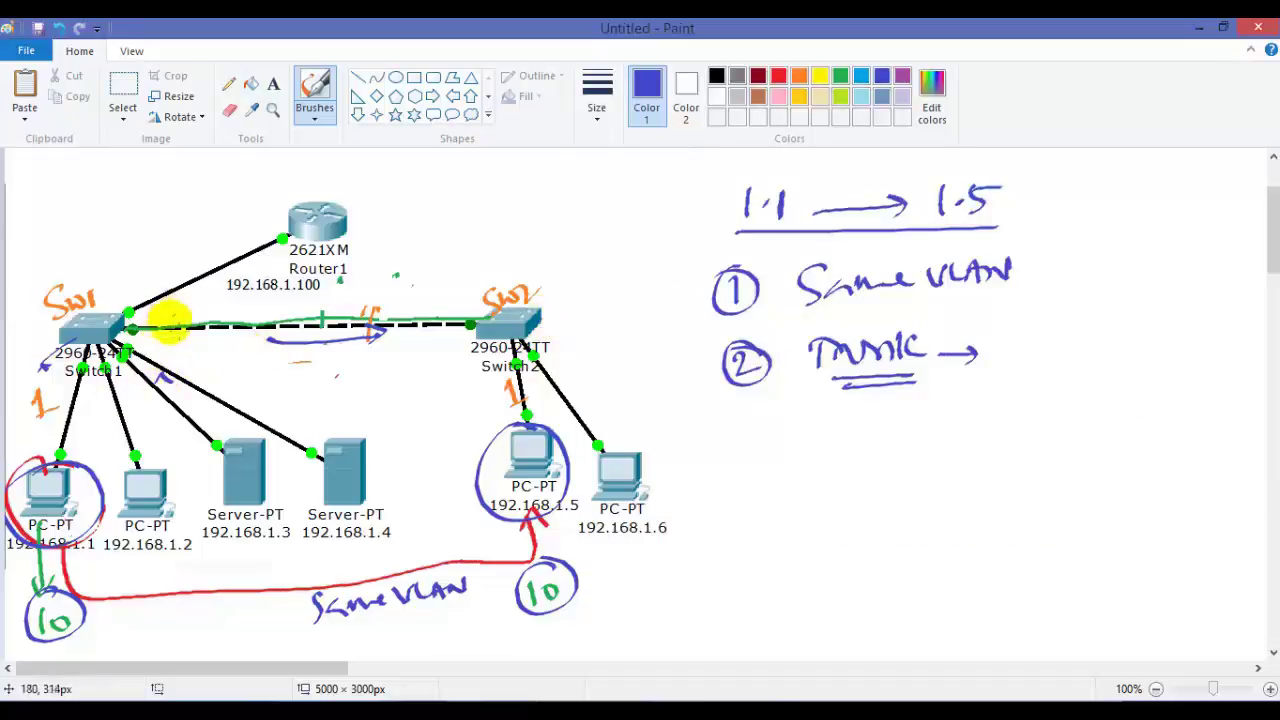
drag(170, 322, 240, 300)
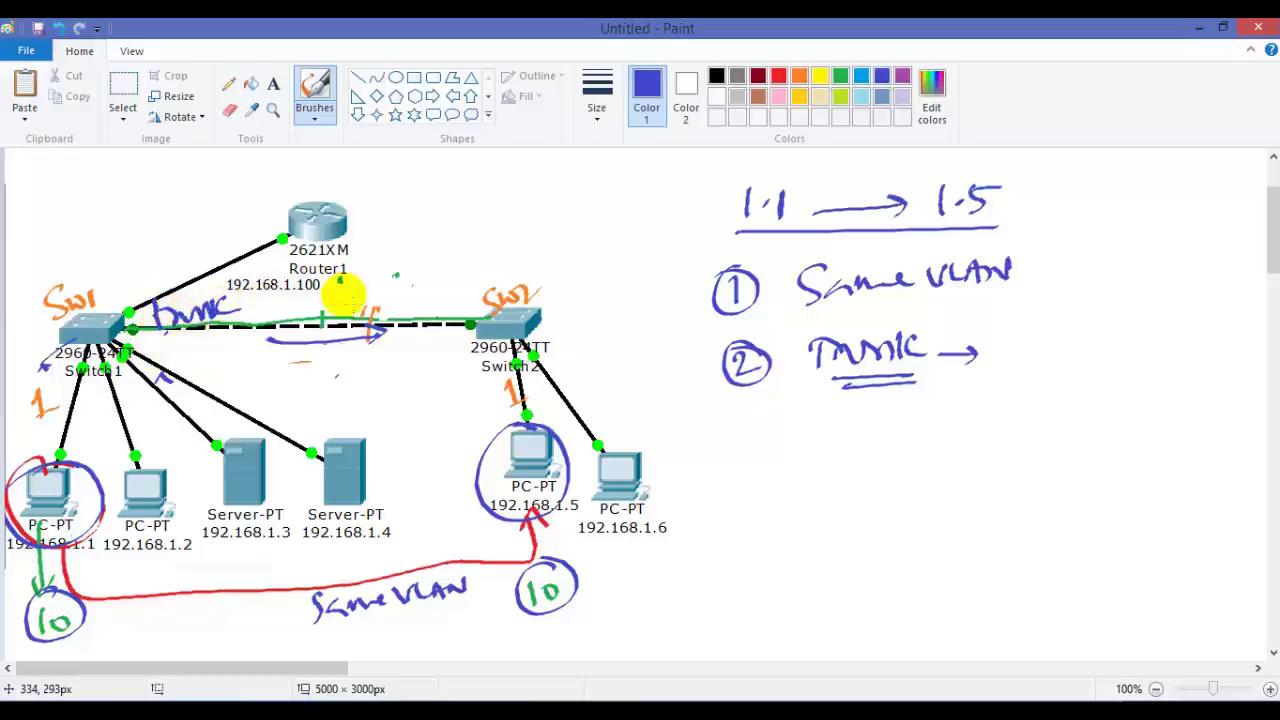
drag(428, 305, 486, 282)
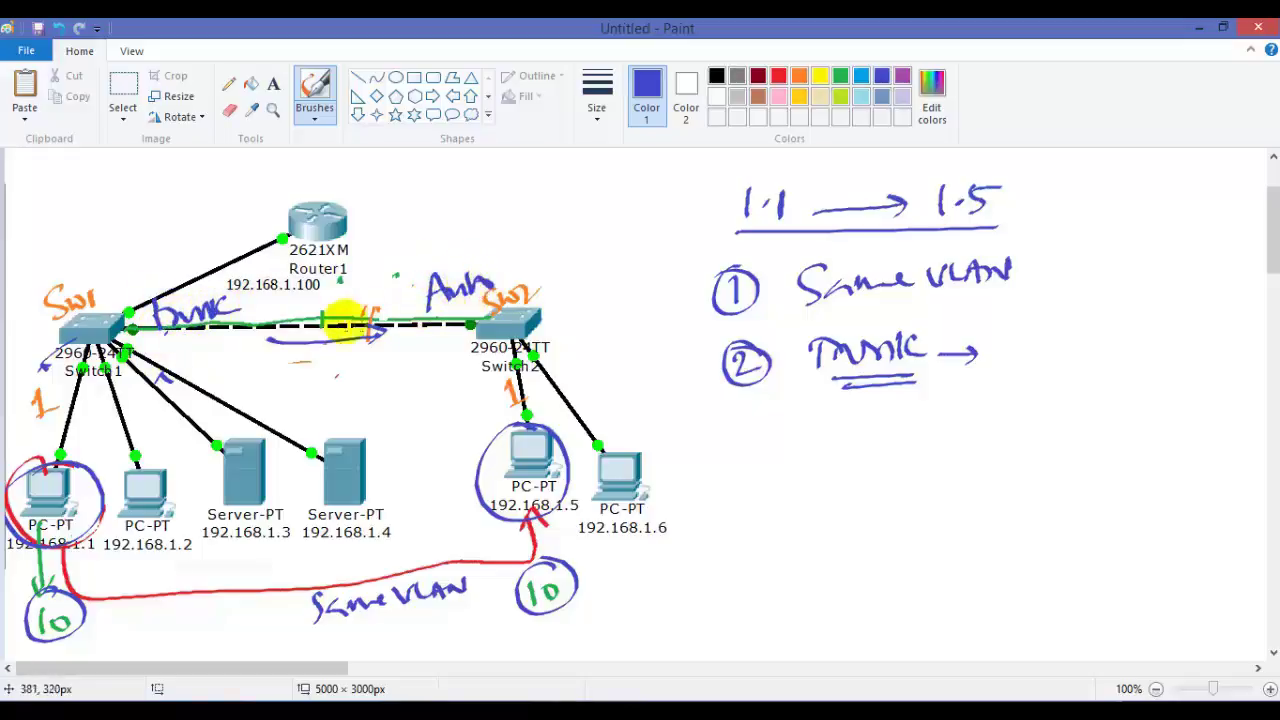
mouse_move(288, 318)
mouse_down()
mouse_move(400, 305)
mouse_move(286, 312)
mouse_move(337, 294)
mouse_up()
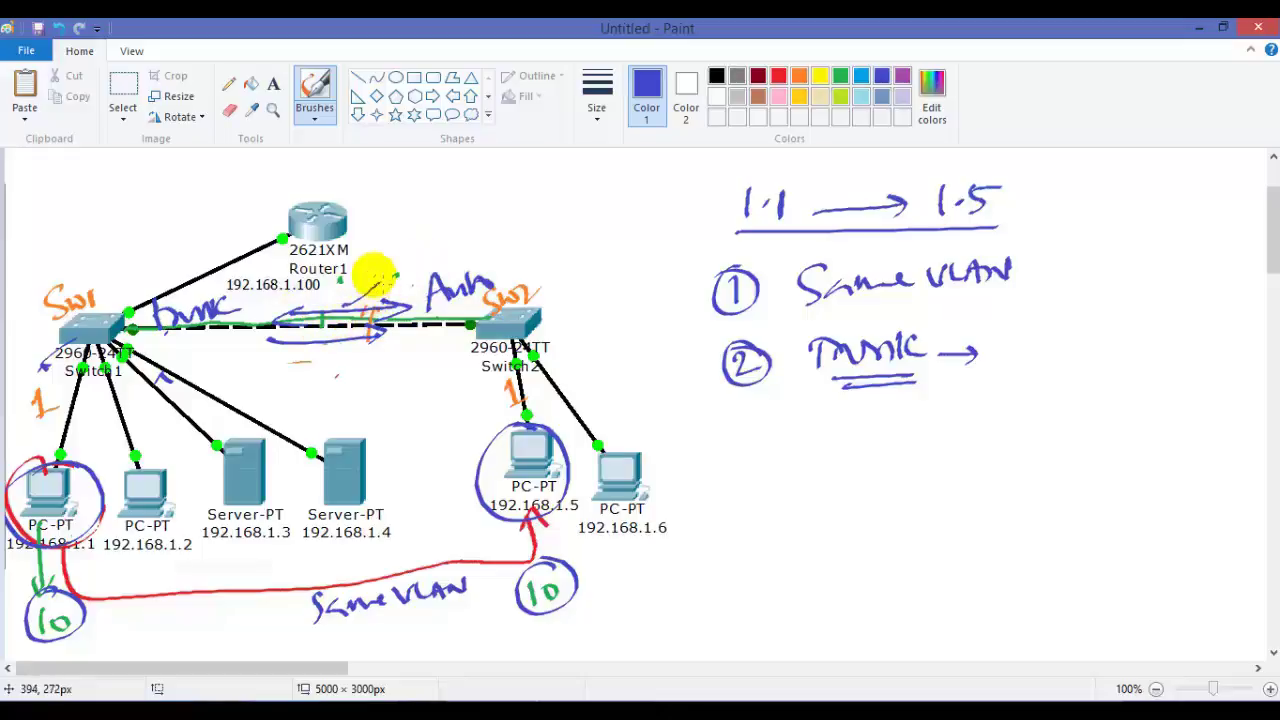
click(840, 76)
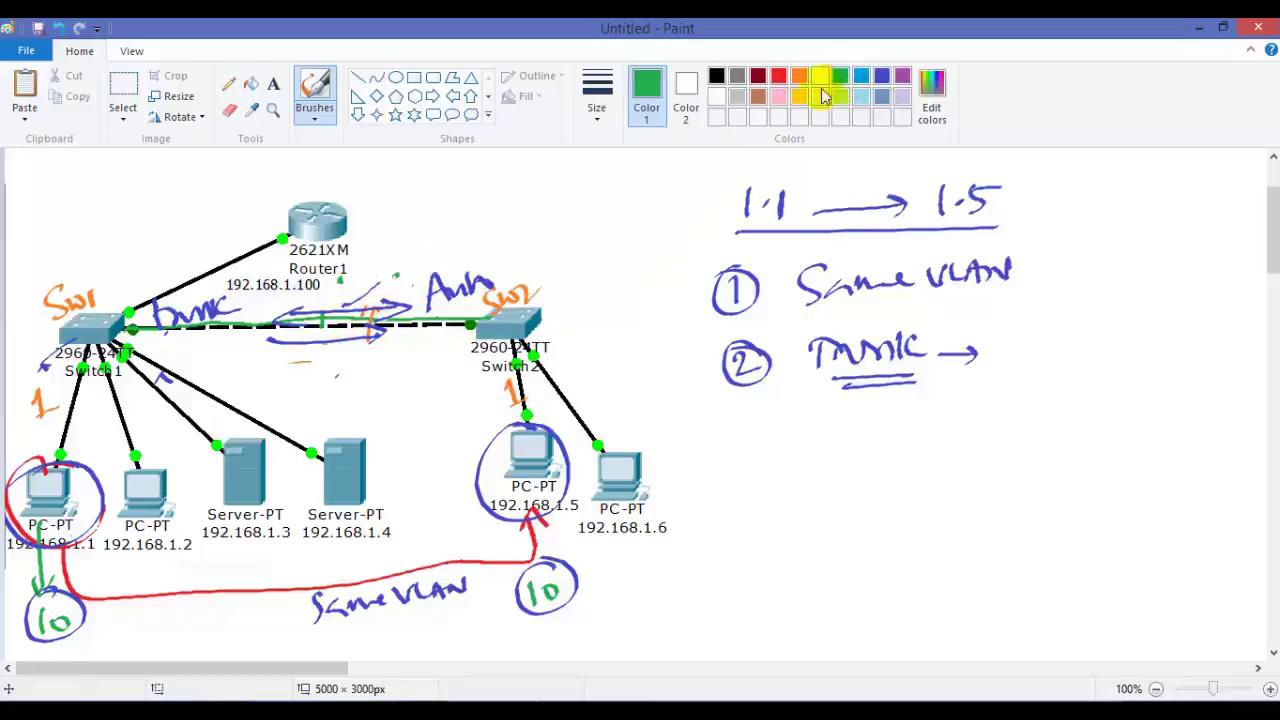
mouse_move(420, 256)
mouse_down()
mouse_move(459, 247)
mouse_move(477, 258)
mouse_move(485, 238)
mouse_move(469, 270)
mouse_move(498, 256)
mouse_up()
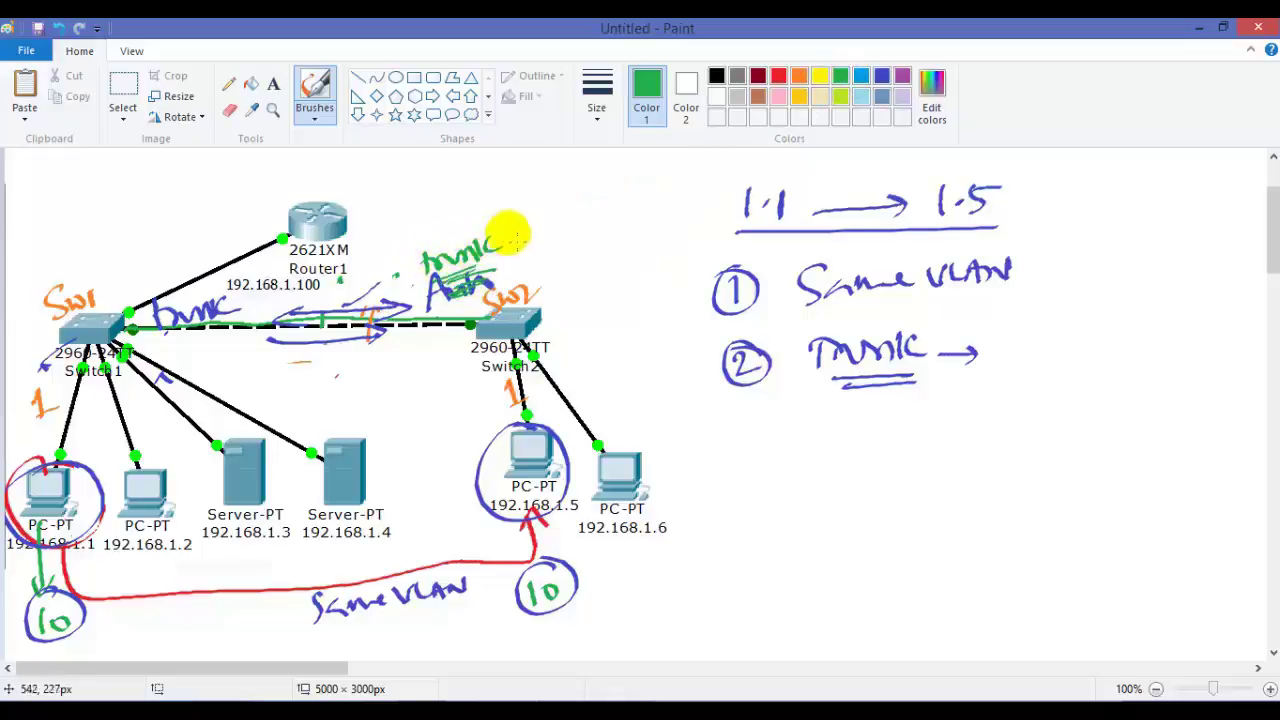
Step: Return to Switch2's command line in Packet Tracer and enter global configuration mode with conf t
key(alt+Tab)
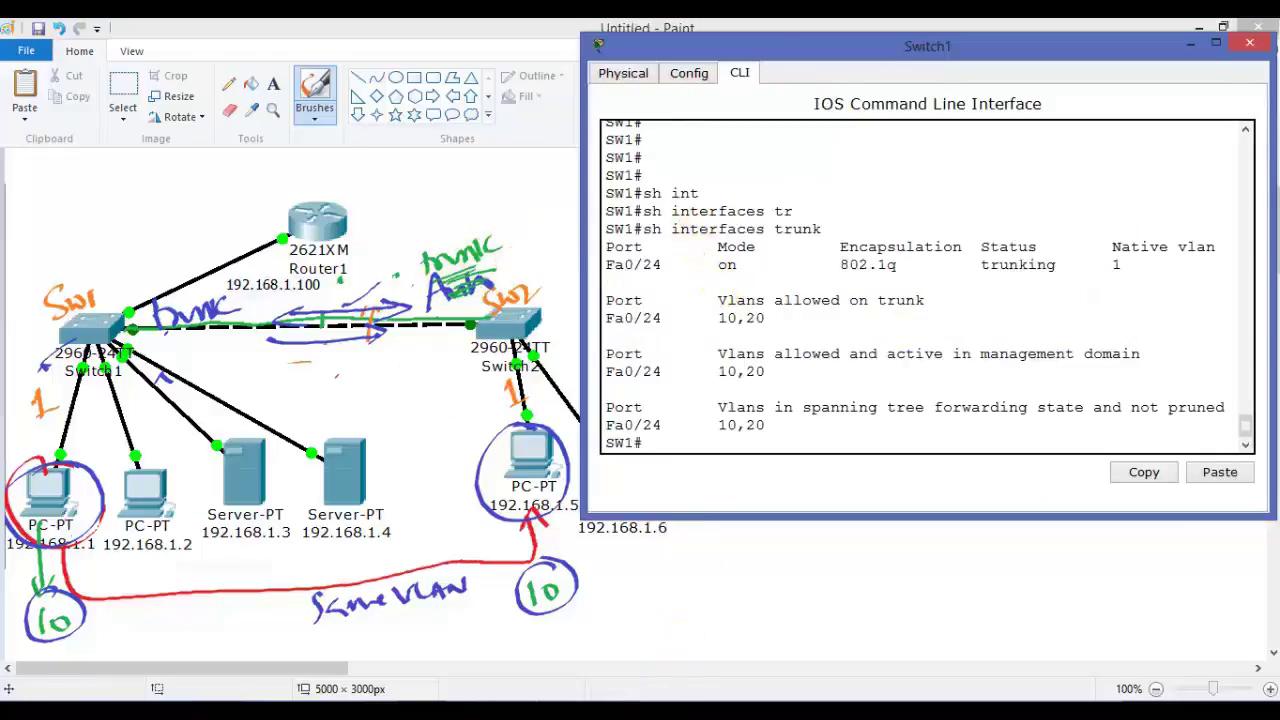
mouse_move(614, 690)
click(663, 618)
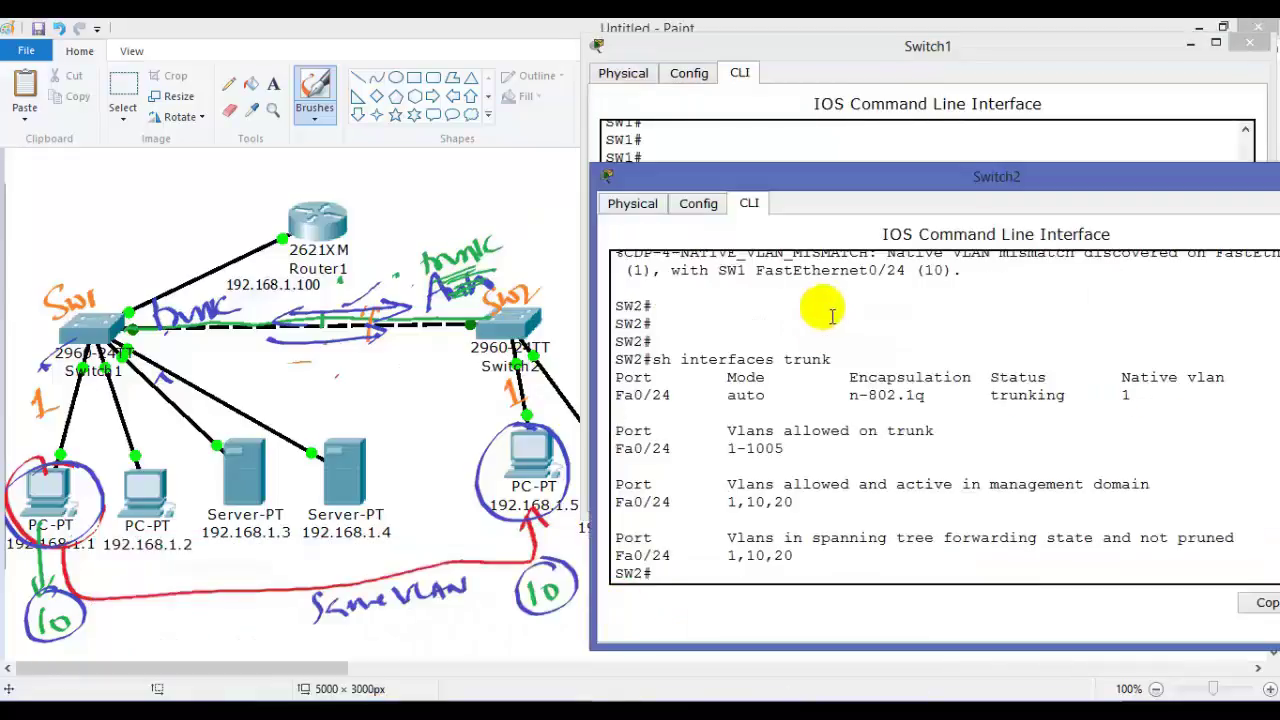
key(Return)
key(Return)
text(conf t)
key(Return)
key(Return)
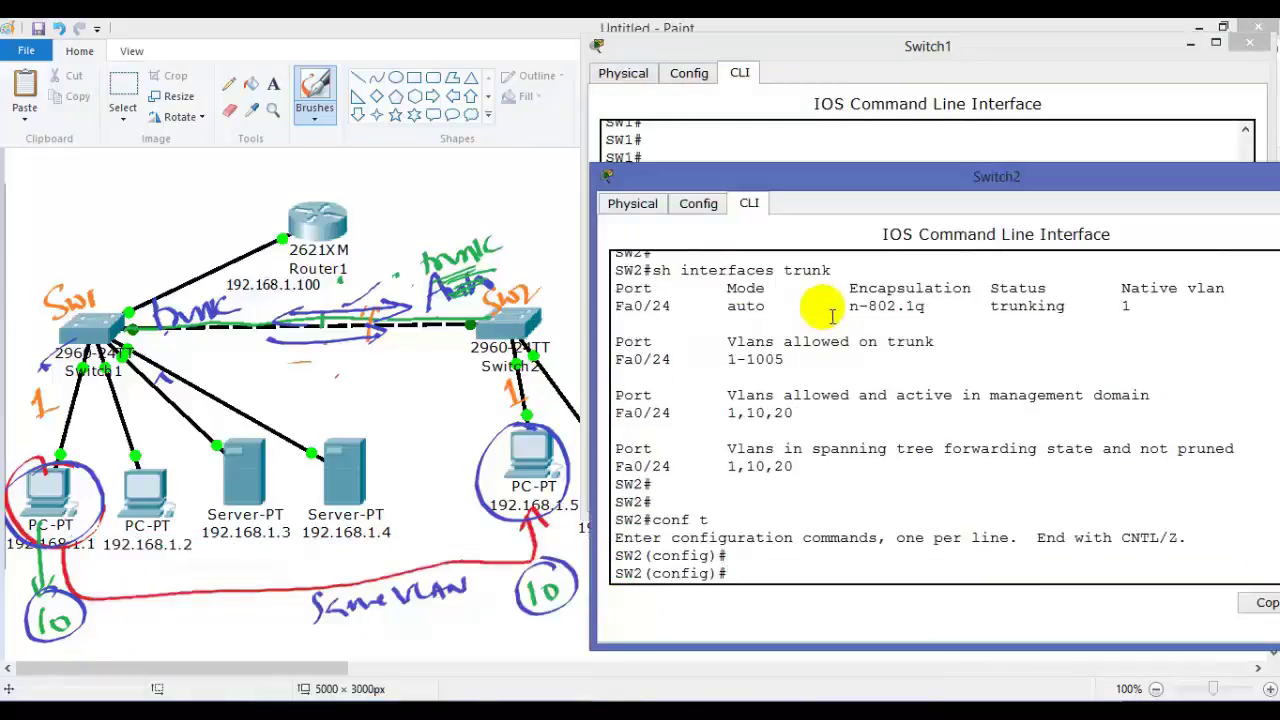
Step: Set Switch2's interface f0/24 to switchport mode trunk and end the configuration session
text(int f0/24)
key(Return)
text(sw)
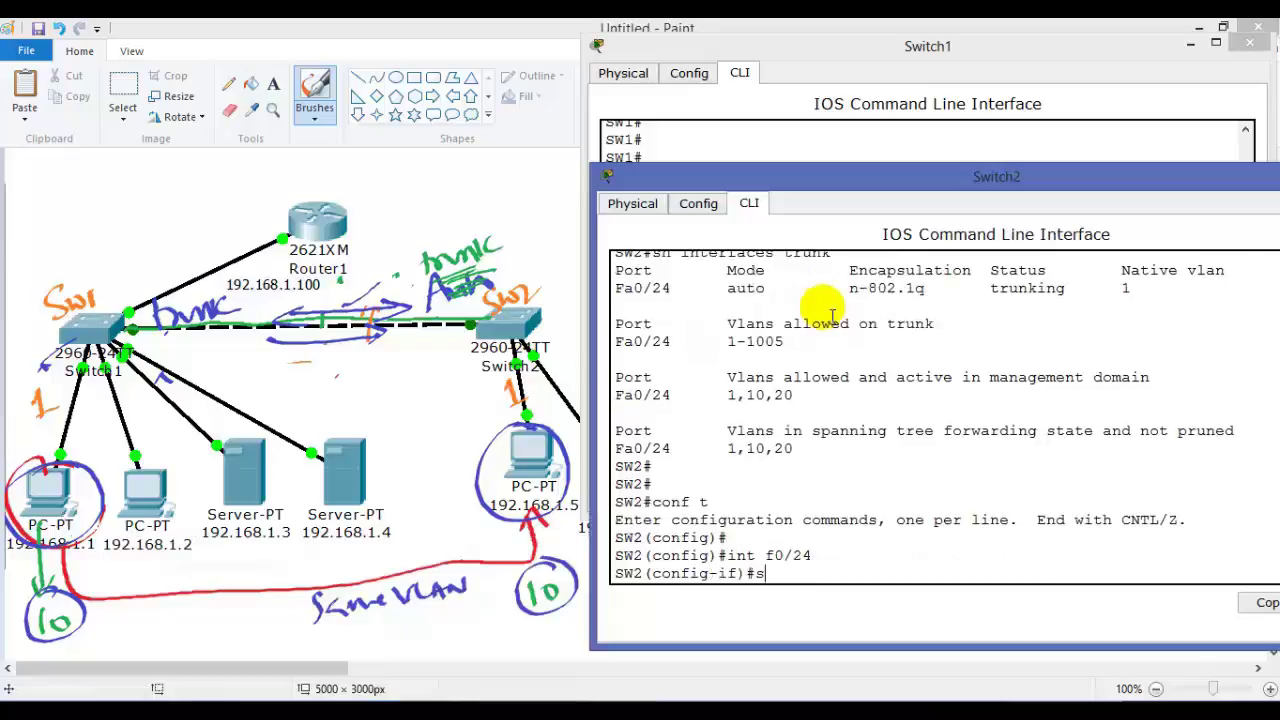
key(Tab)
text(mo	t)
key(Tab)
key(Return)
key(Return)
text(end)
key(Return)
key(Return)
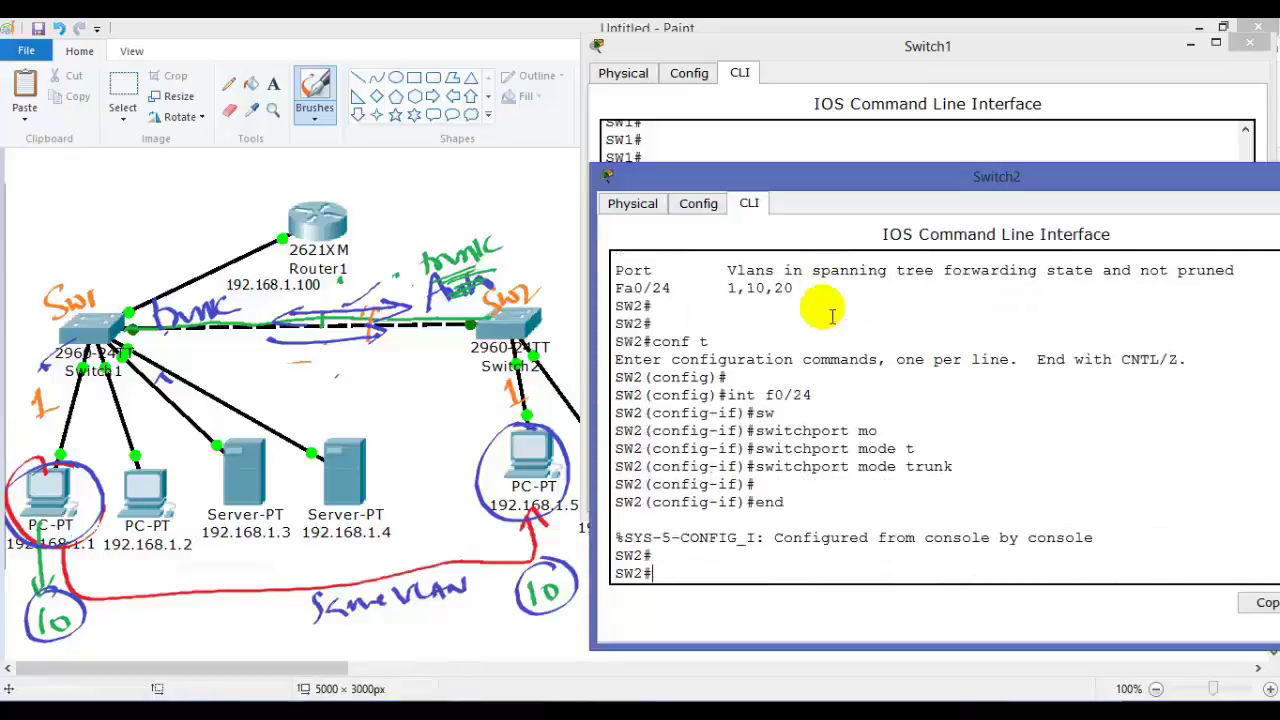
Step: List Switch2's trunks with sh interfaces trunk to check Fa0/24's mode
text(sh int)
key(Tab)
text(tr)
key(Tab)
key(Return)
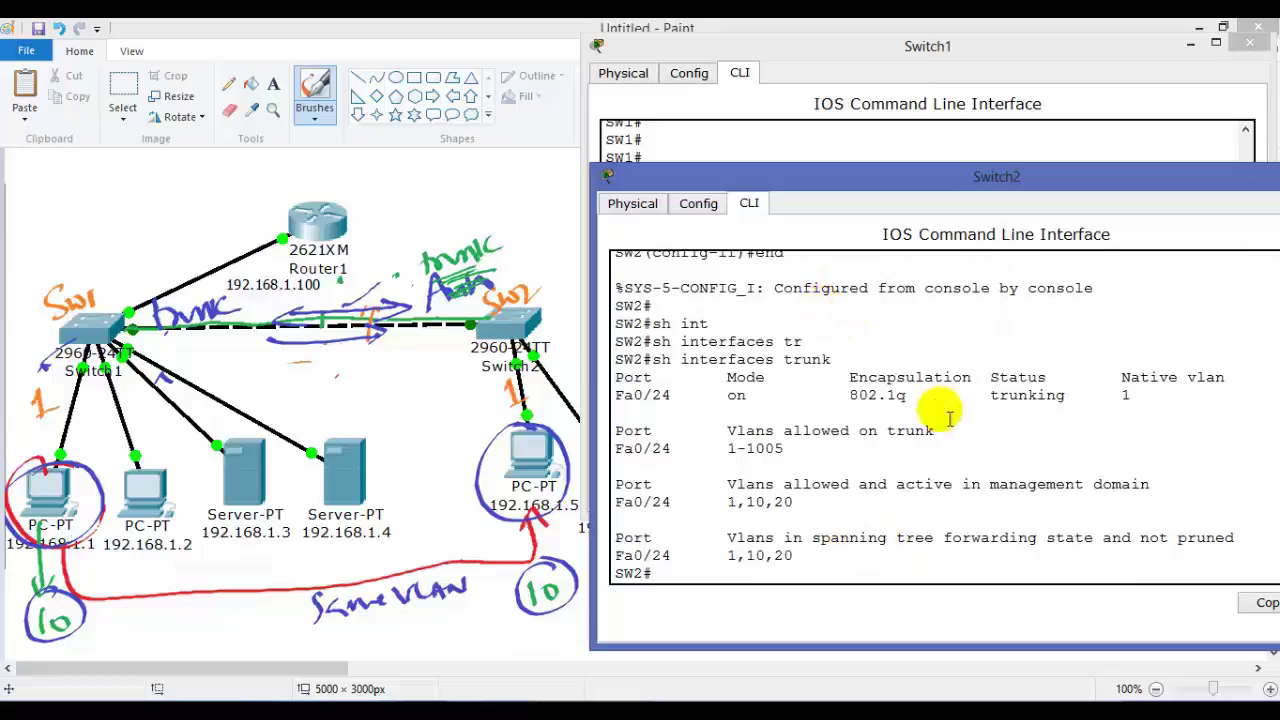
Step: Compare Fa0/24's trunk encapsulation between Switch2 and Switch1 by highlighting it on each
drag(849, 395, 930, 405)
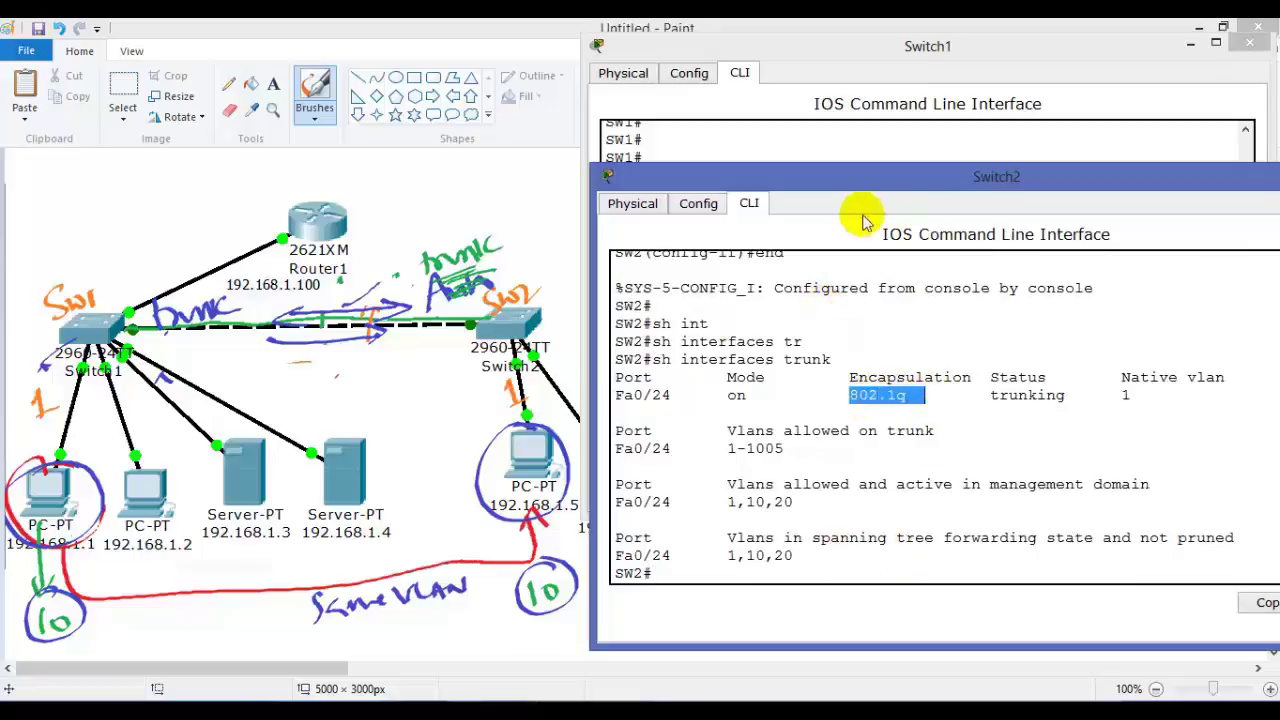
click(857, 149)
drag(840, 264, 940, 283)
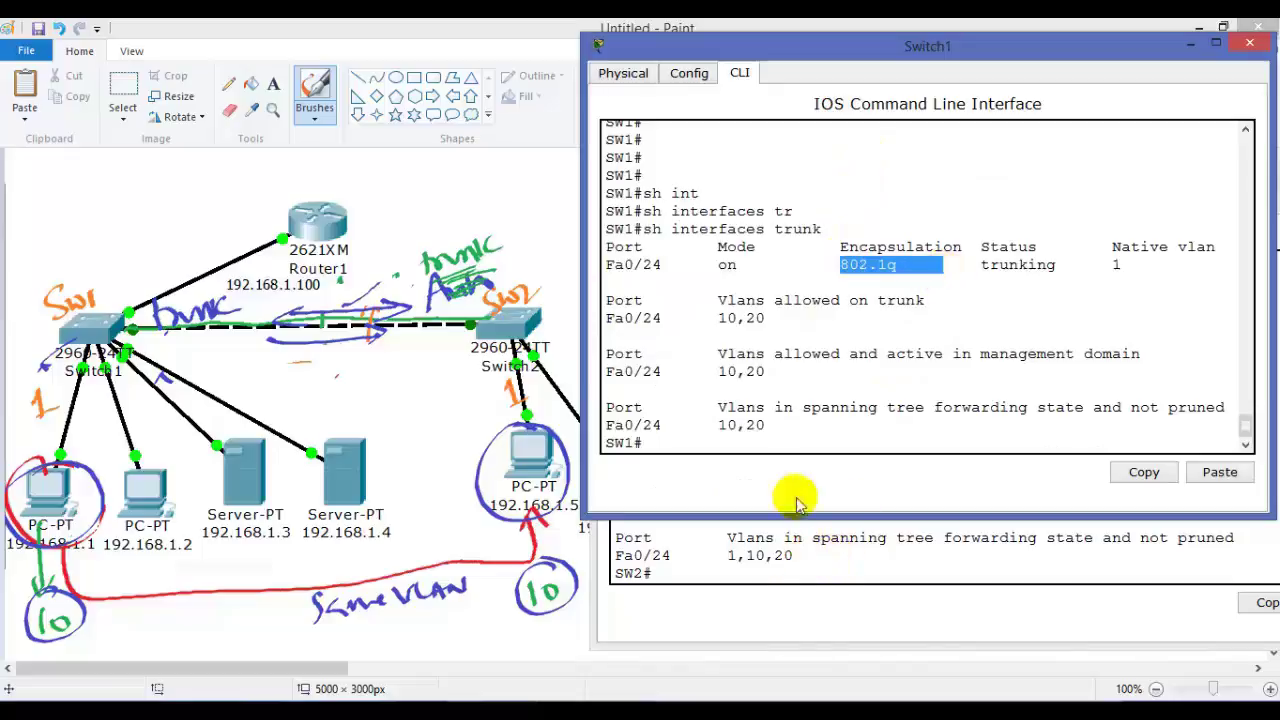
click(748, 371)
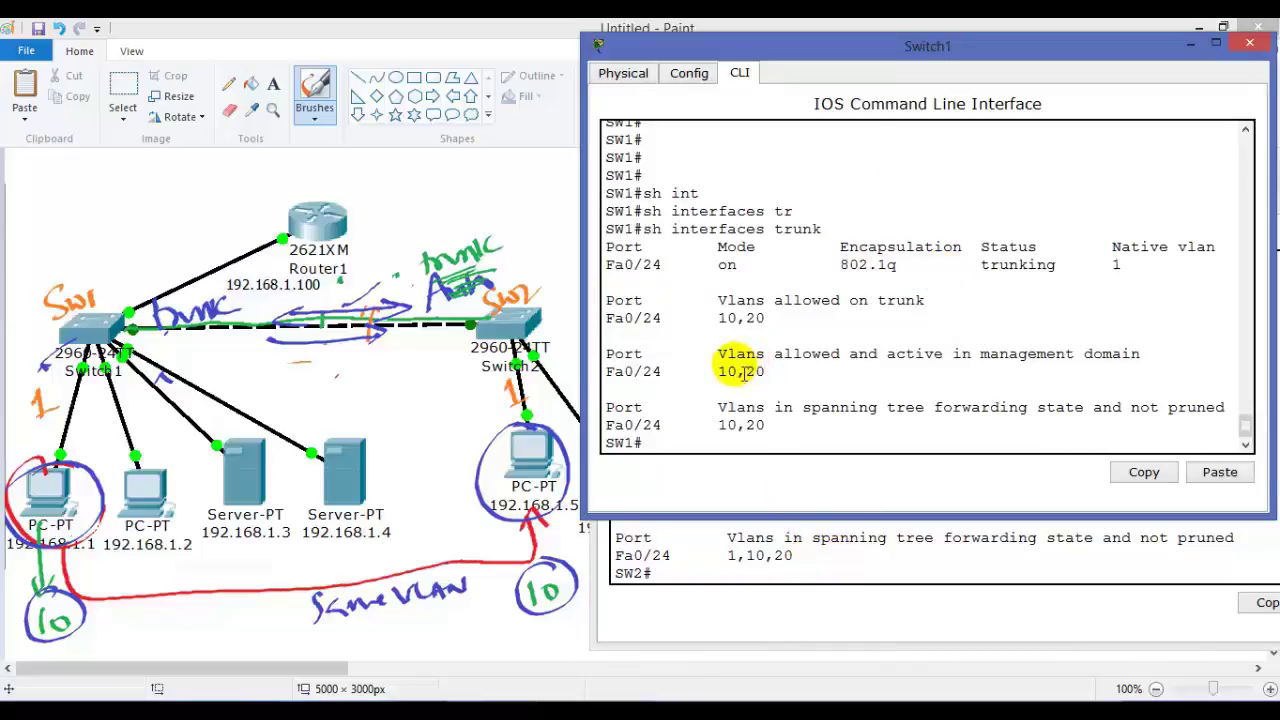
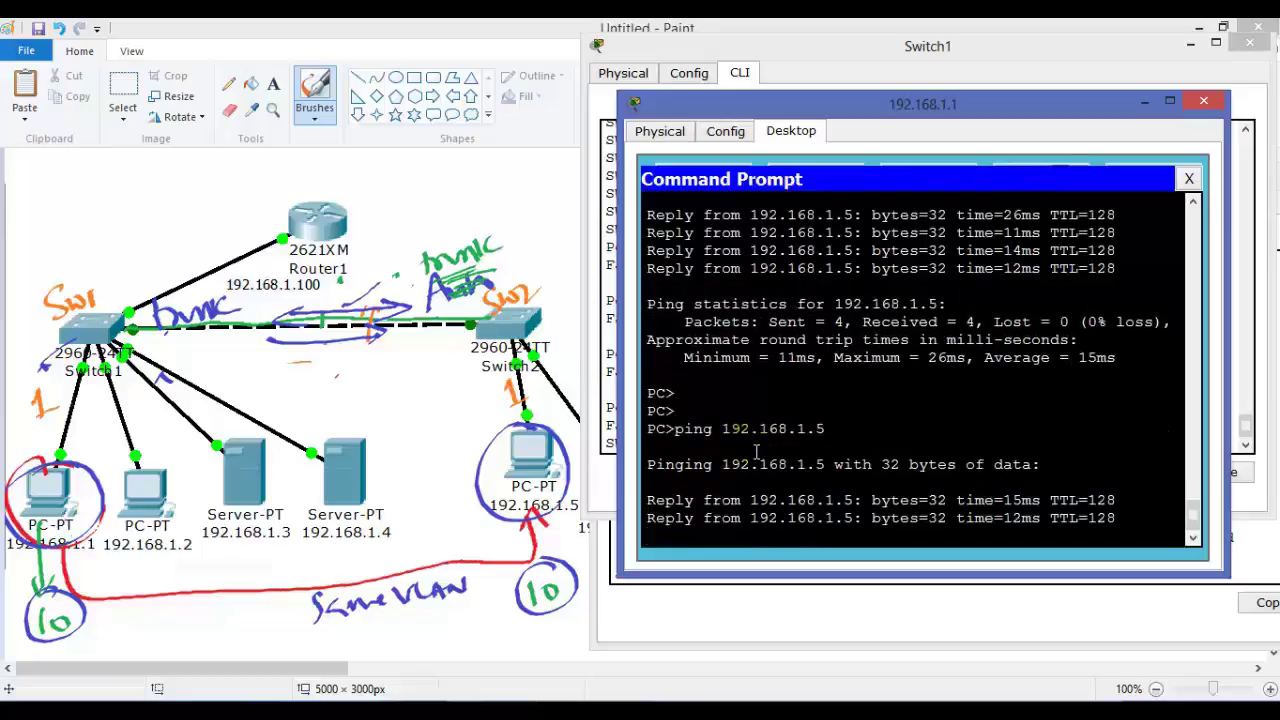
Step: Switch to the PowerPoint slide show and mark the native VLAN item and its mismatch message with pen strokes
click(571, 690)
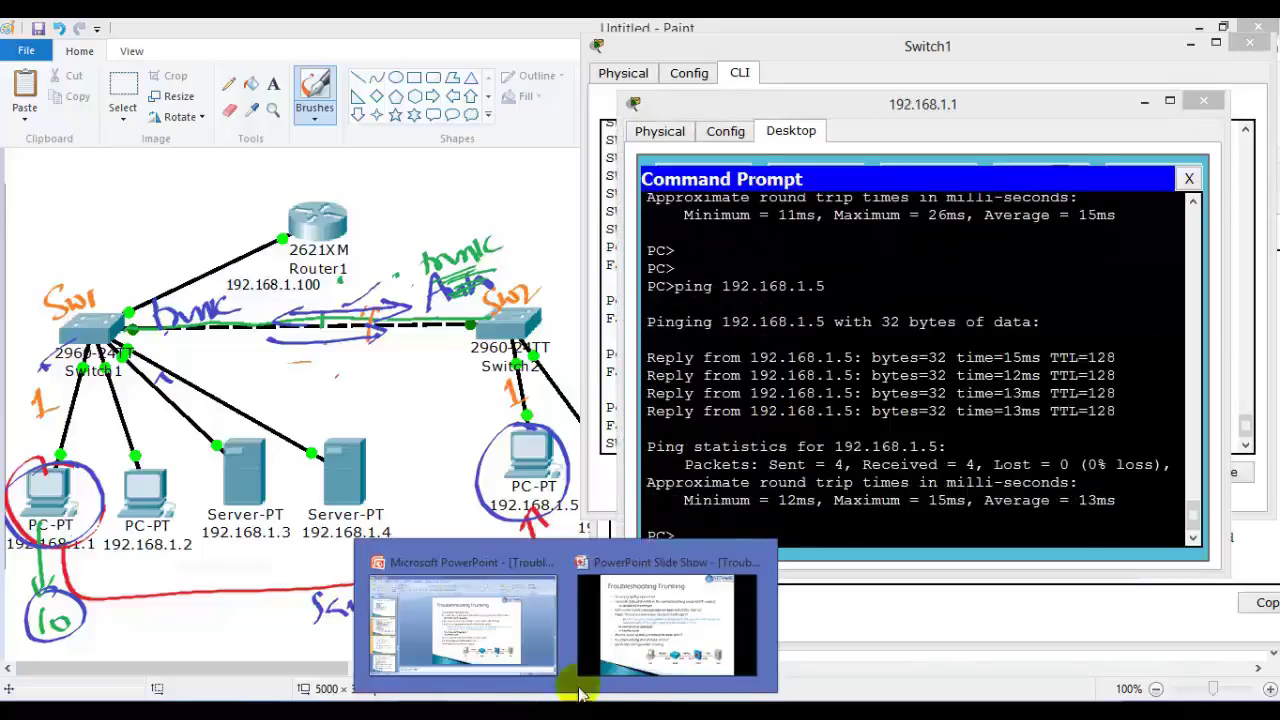
click(625, 632)
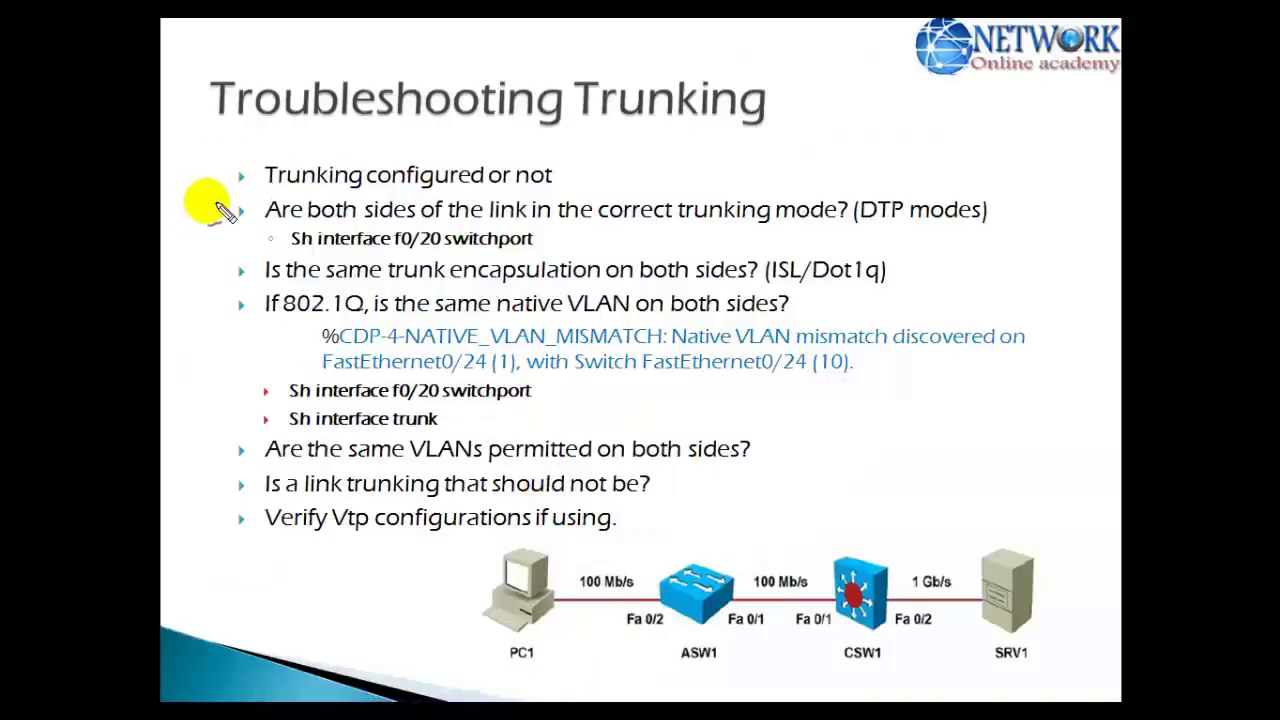
mouse_move(282, 297)
mouse_down()
mouse_move(236, 321)
mouse_move(233, 346)
mouse_up()
mouse_move(232, 327)
mouse_down()
mouse_move(214, 347)
mouse_move(310, 324)
mouse_up()
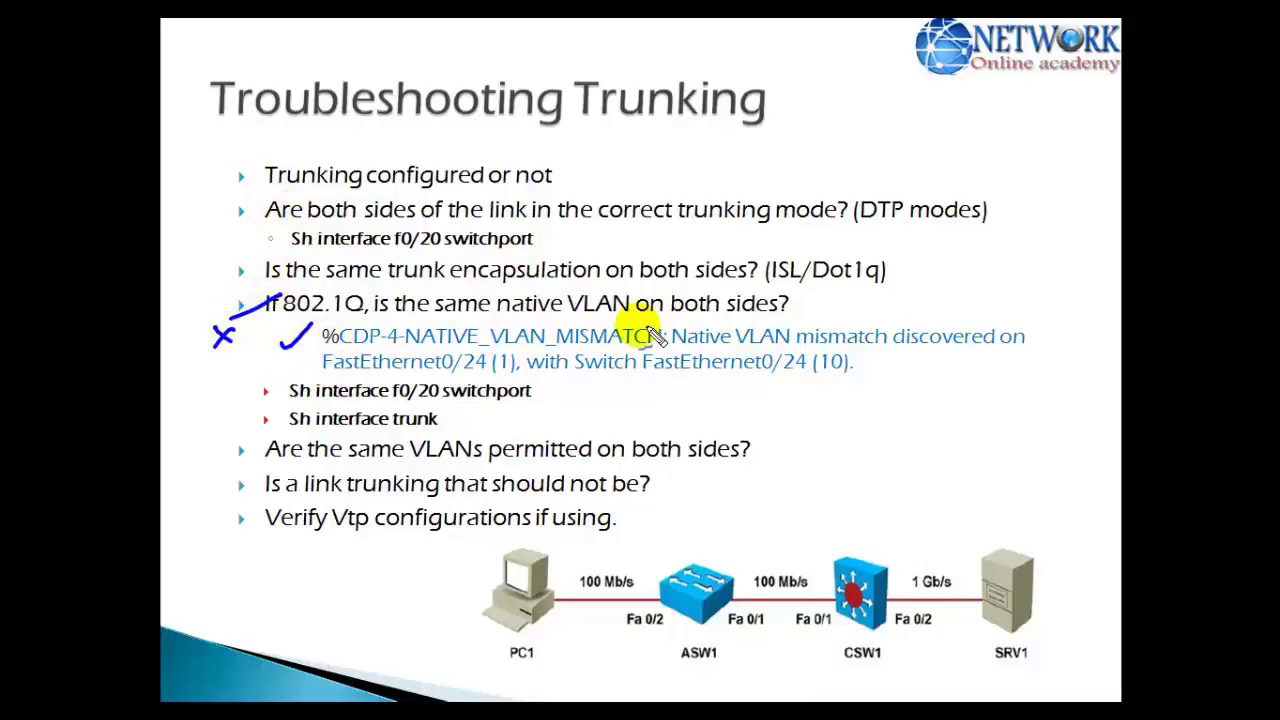
Step: Tick the slide's encapsulation, trunking mode and permitted VLANs items, underlining Dot1q and "on both sides?" with the pen
mouse_move(275, 268)
mouse_down()
mouse_move(206, 272)
mouse_move(228, 245)
mouse_up()
drag(795, 291, 885, 286)
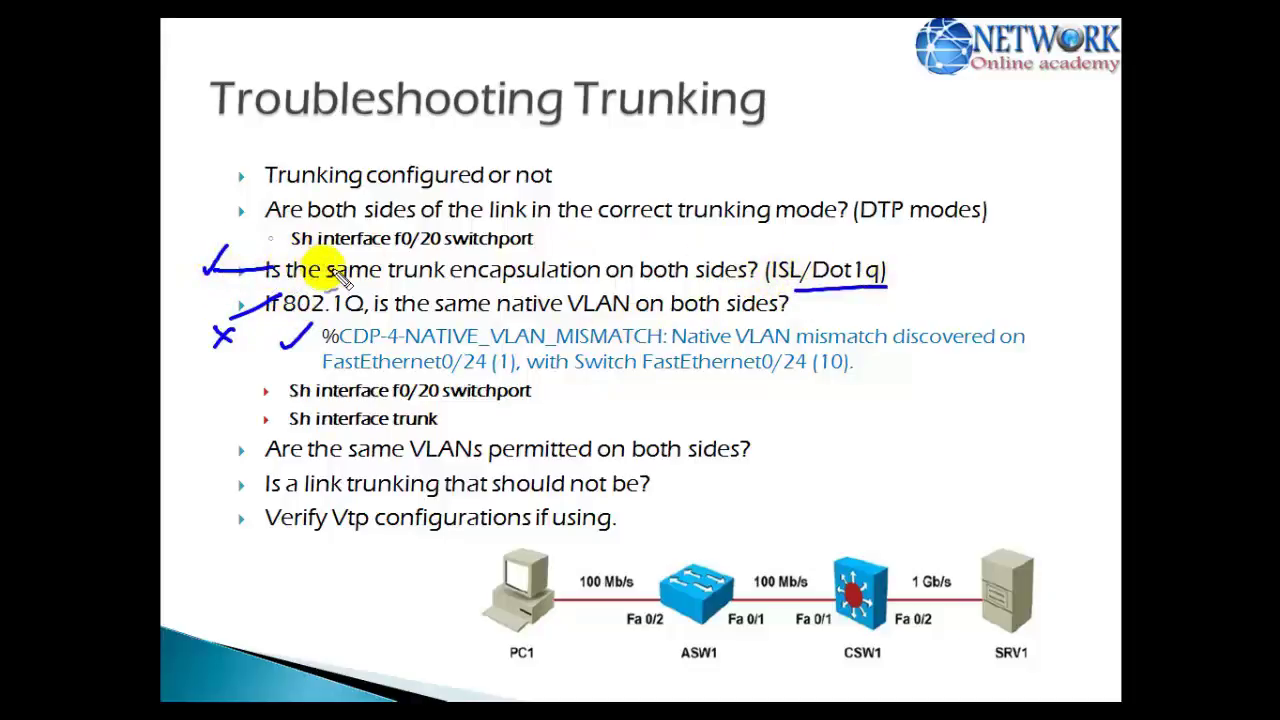
drag(218, 220, 252, 201)
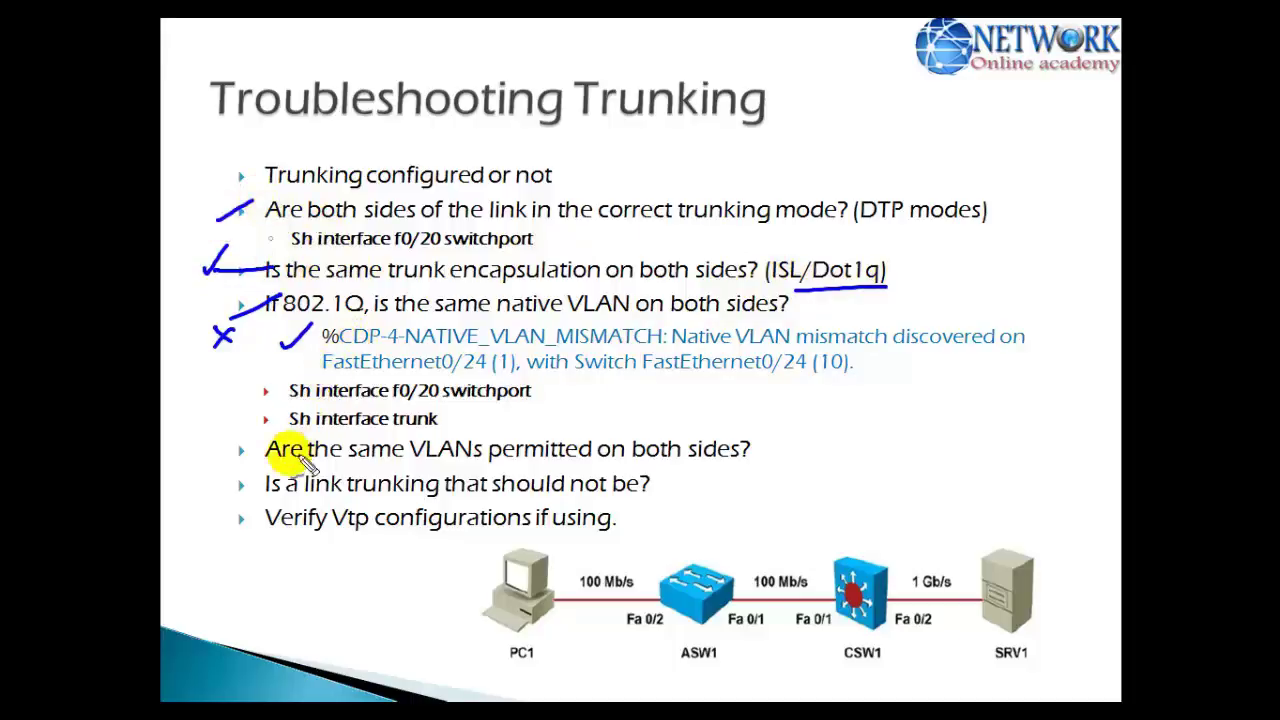
drag(232, 458, 268, 440)
drag(562, 463, 752, 461)
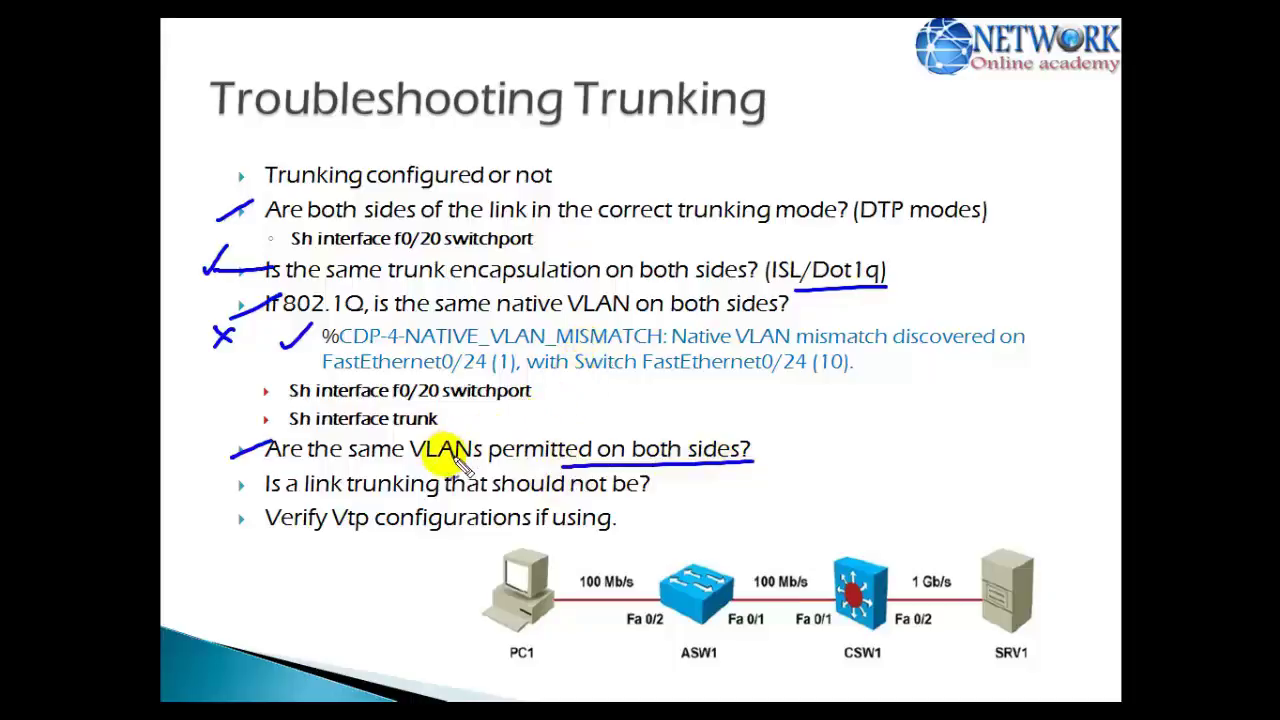
Step: Erase the pen marks from the Troubleshooting Trunking slide and end the slide show
key(e)
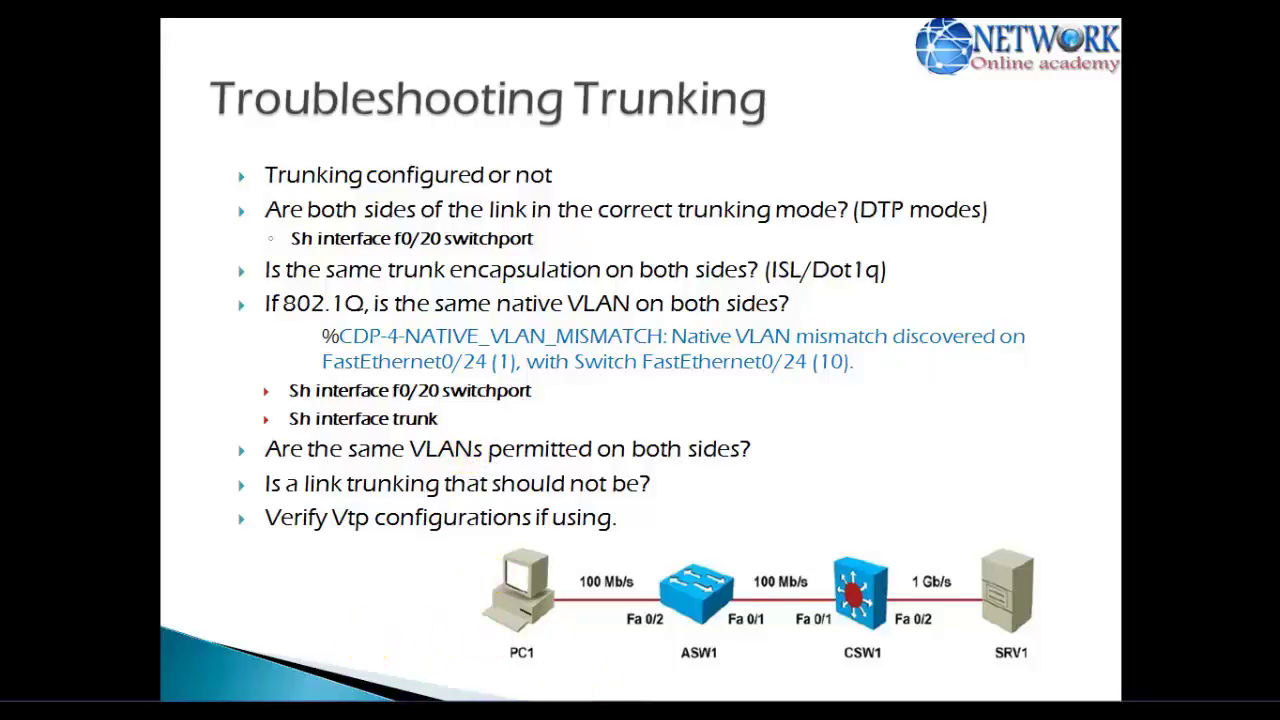
key(alt+Tab)
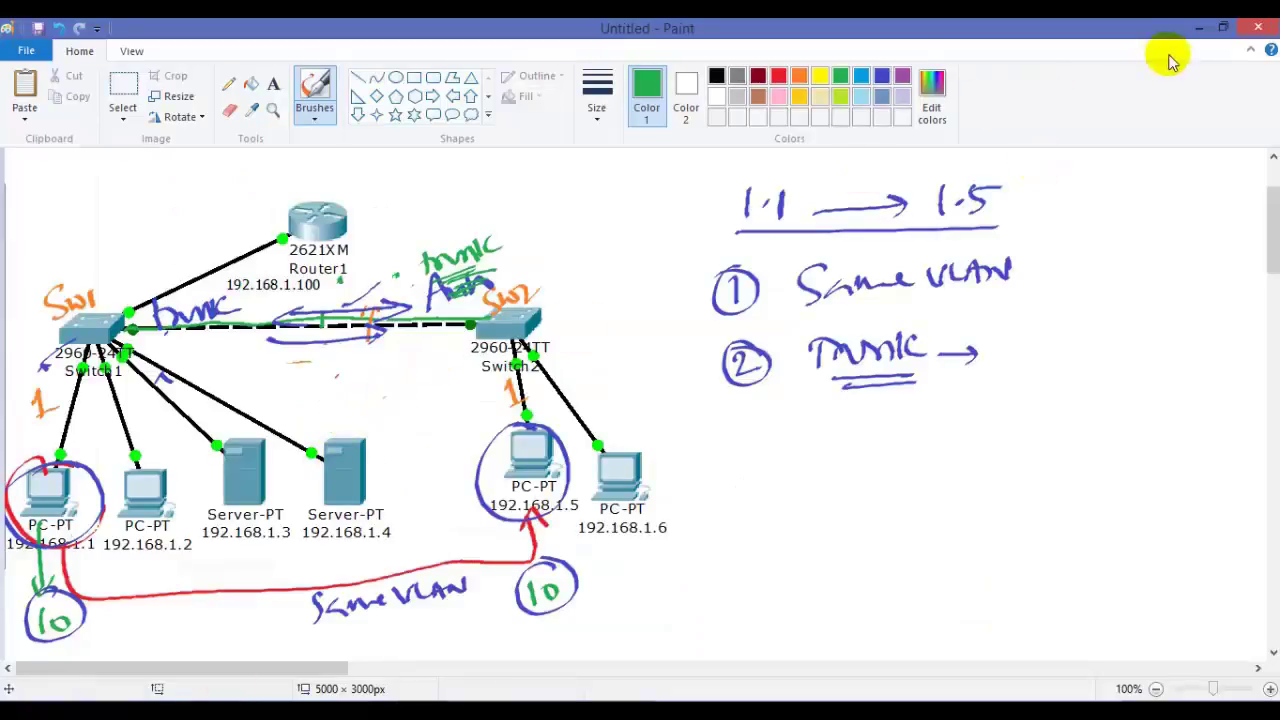
click(1197, 30)
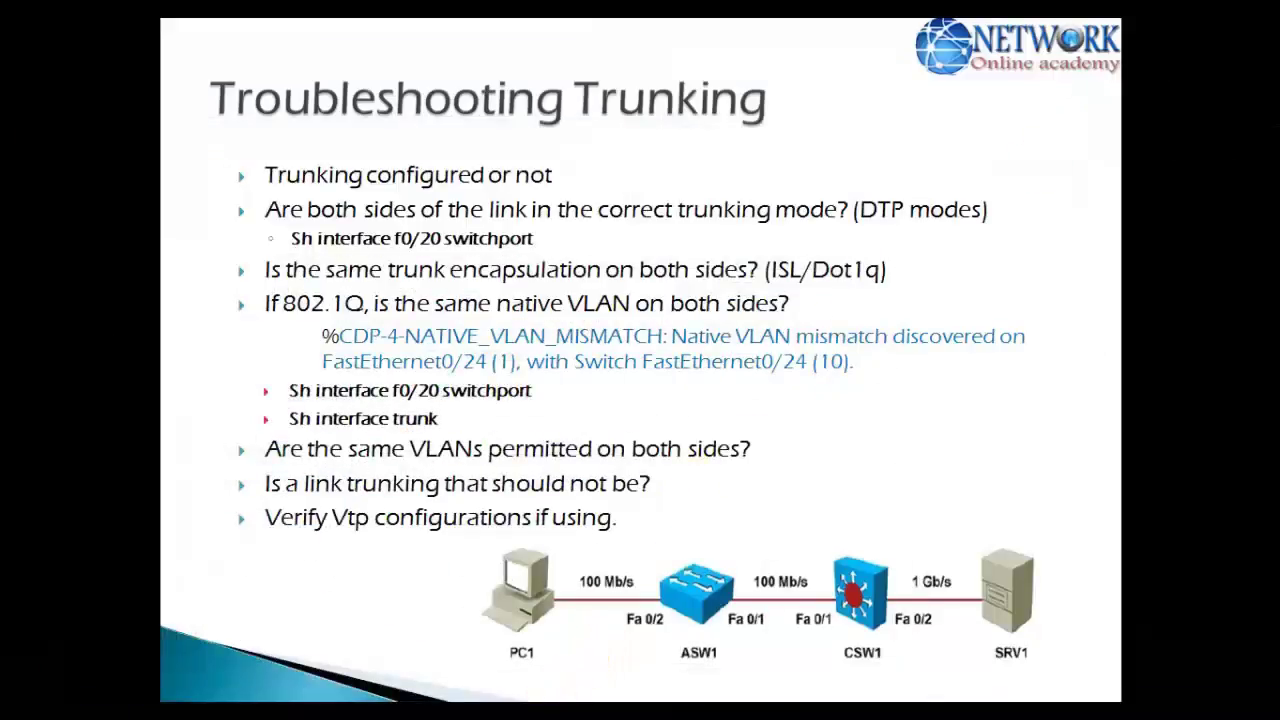
key(Escape)
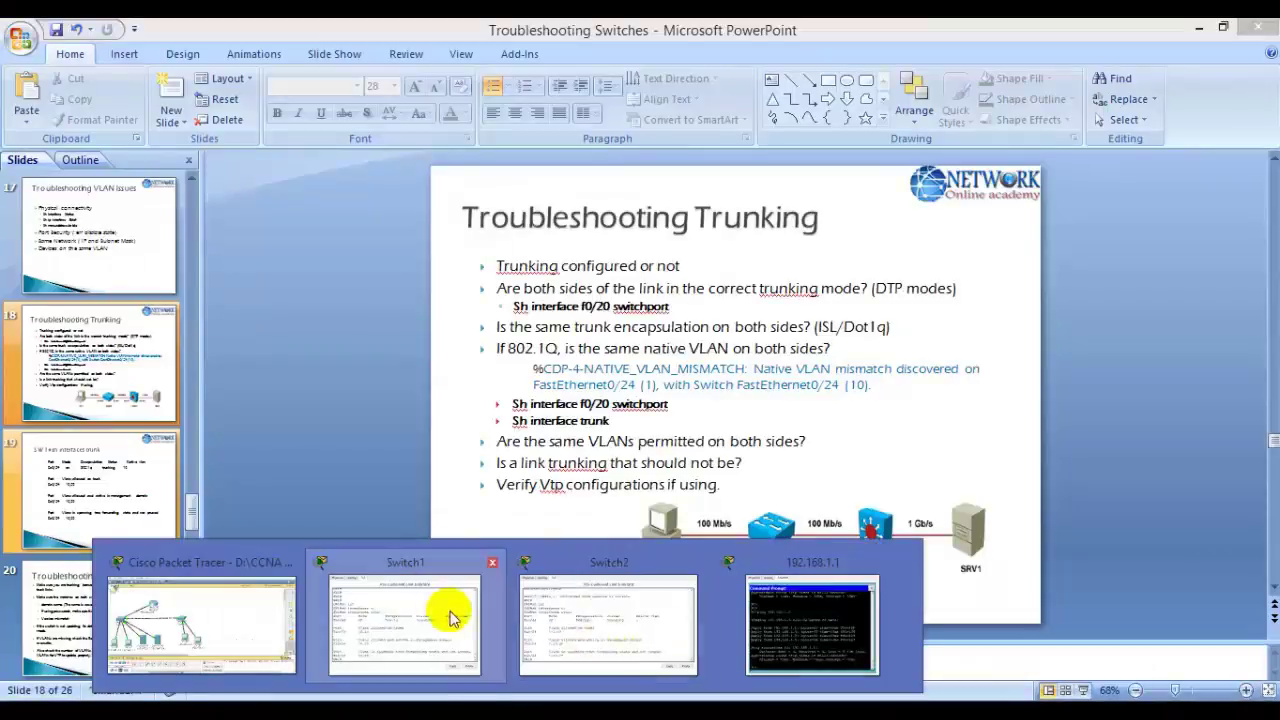
Step: Switch to Switch1's CLI in Packet Tracer and highlight the VLANs allowed on Fa0/24's trunk
click(520, 610)
drag(689, 300, 857, 300)
click(768, 340)
drag(606, 300, 766, 322)
drag(641, 300, 789, 325)
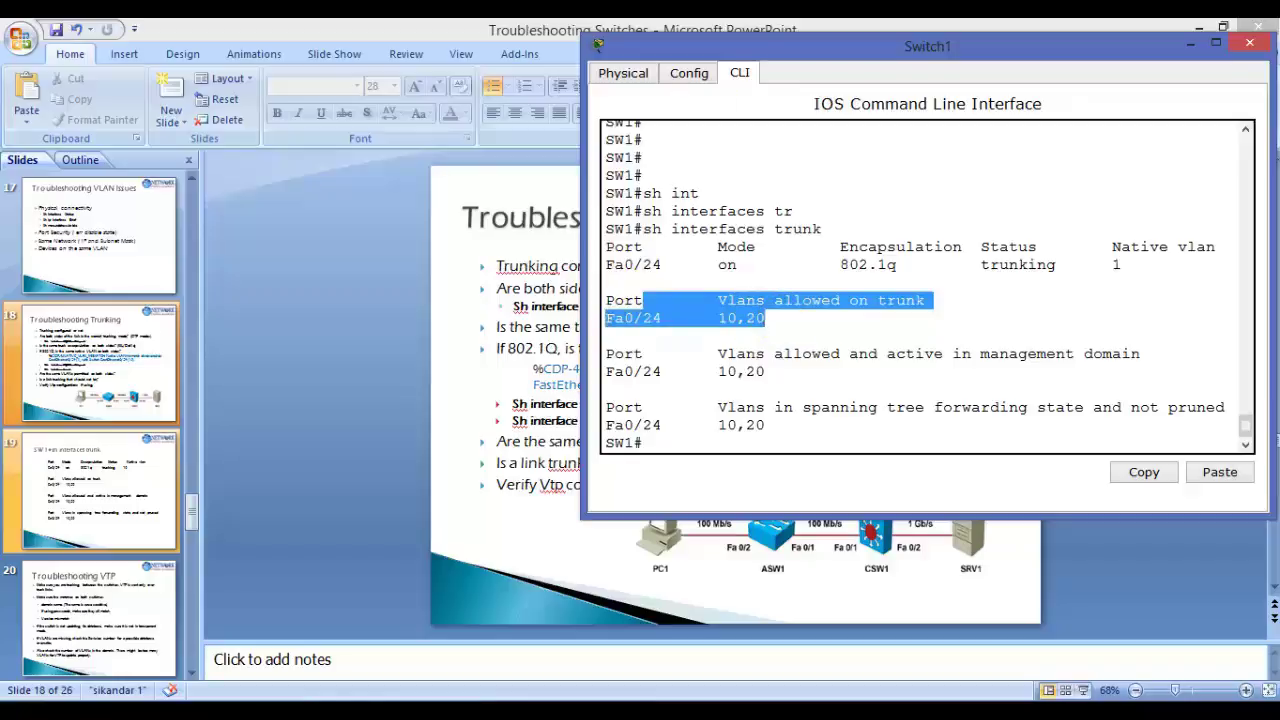
Step: On the Packet Tracer topology, annotate the trunk's allowed VLANs as "10,20" at Switch1 and "all" at Switch2, then clear the annotations
click(1188, 29)
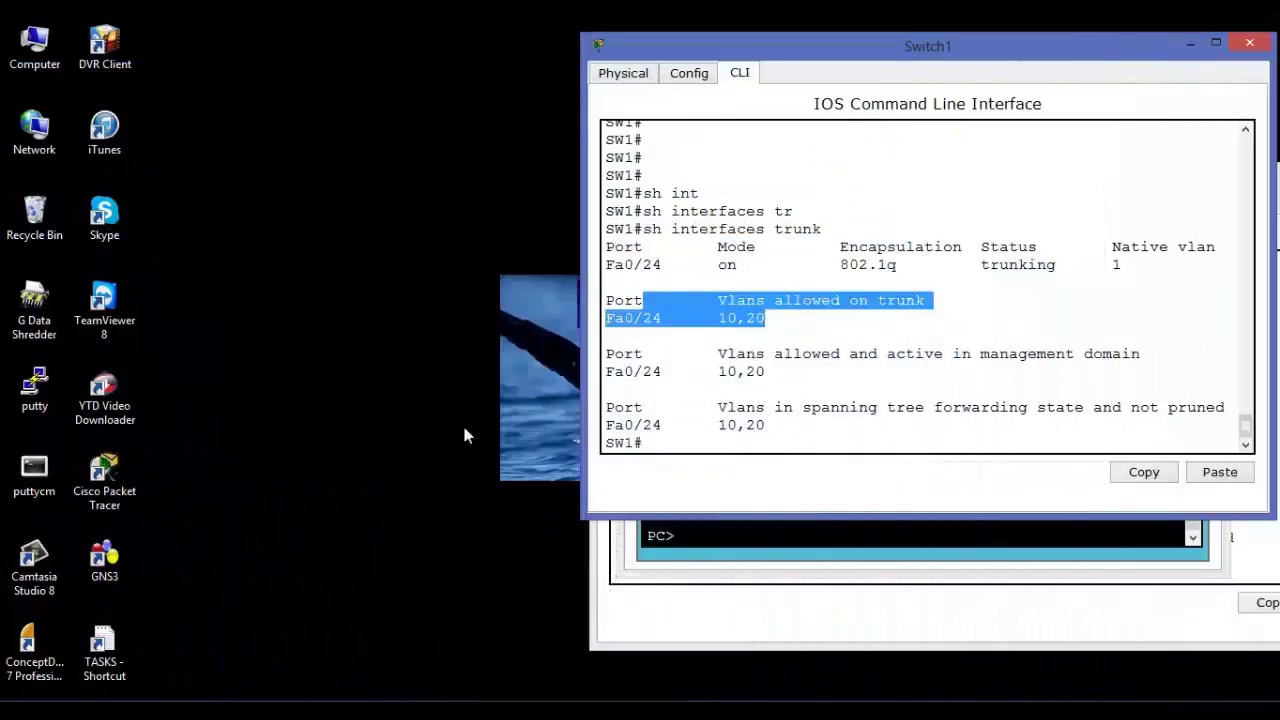
key(alt+Tab)
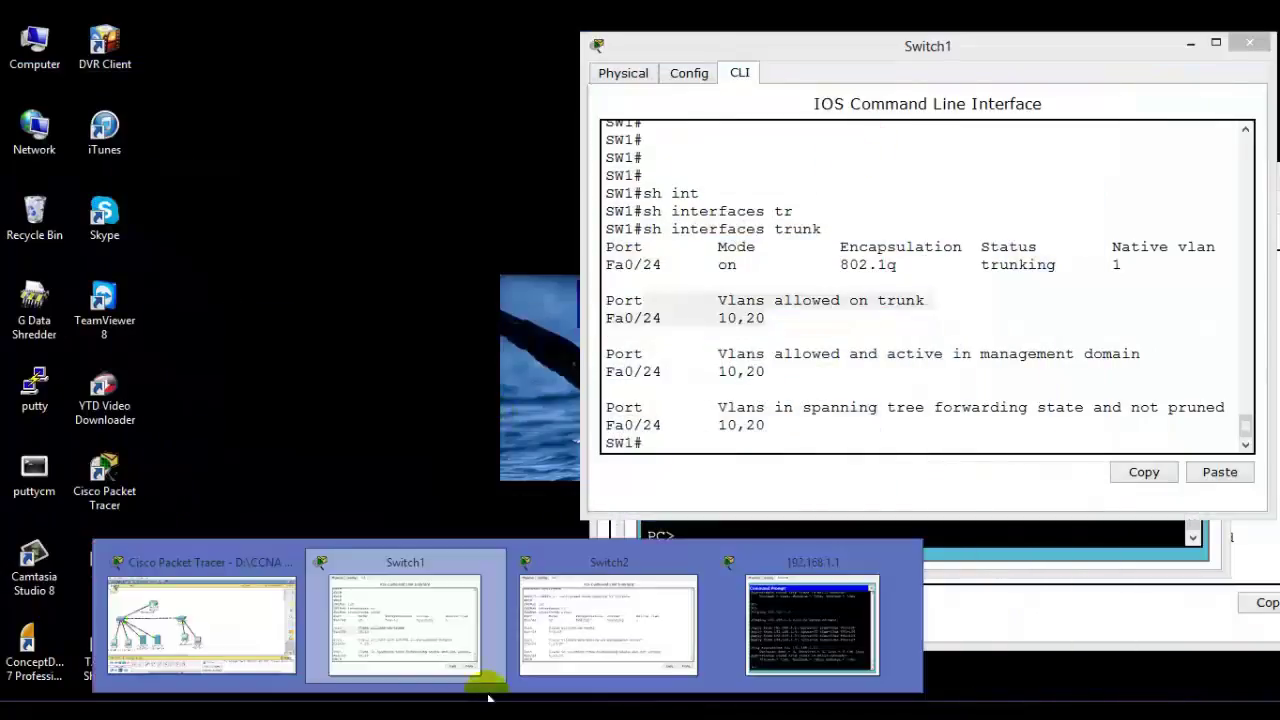
click(271, 614)
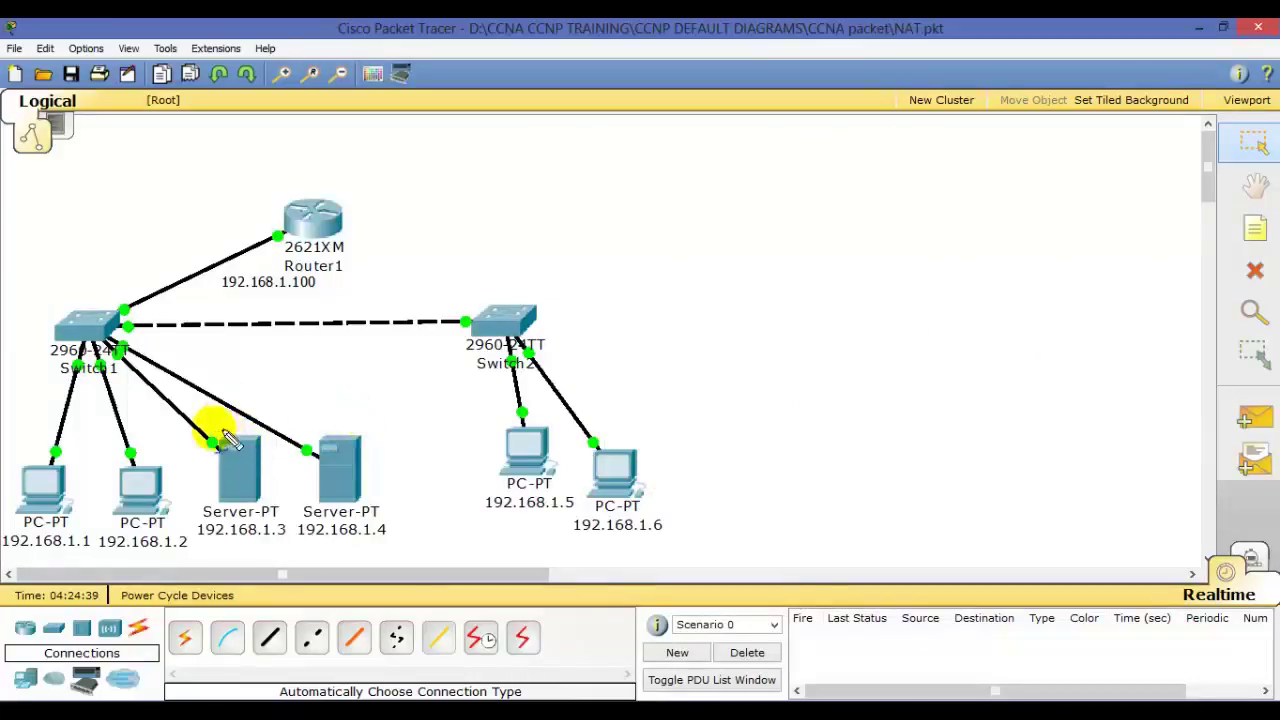
drag(253, 353, 316, 350)
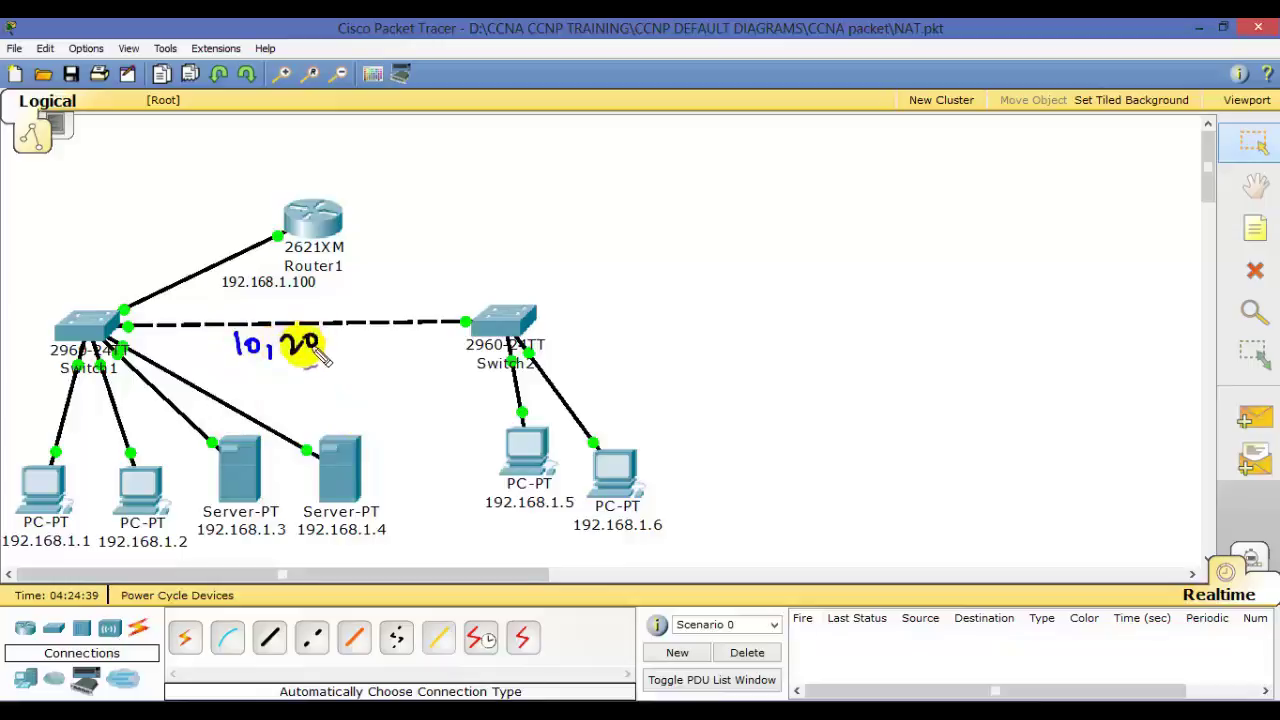
drag(173, 328, 158, 326)
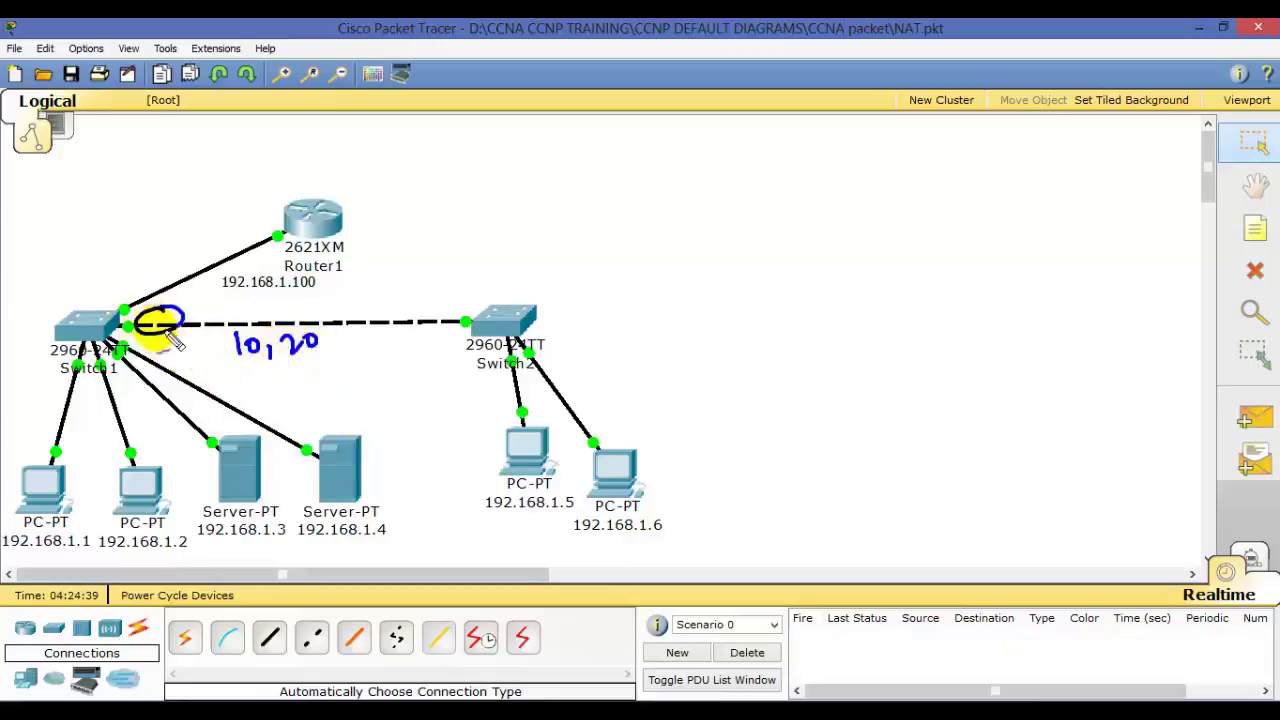
drag(433, 297, 461, 304)
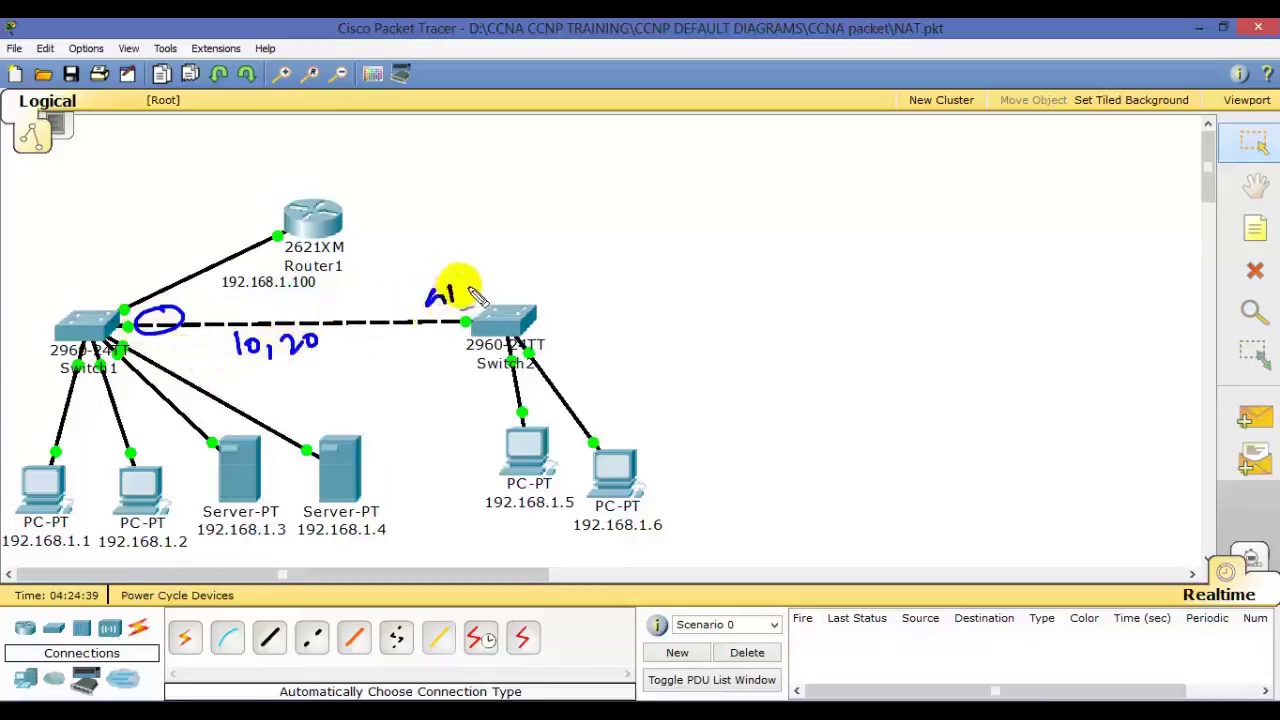
mouse_move(198, 310)
mouse_down()
mouse_move(225, 331)
mouse_move(270, 291)
mouse_move(214, 343)
mouse_up()
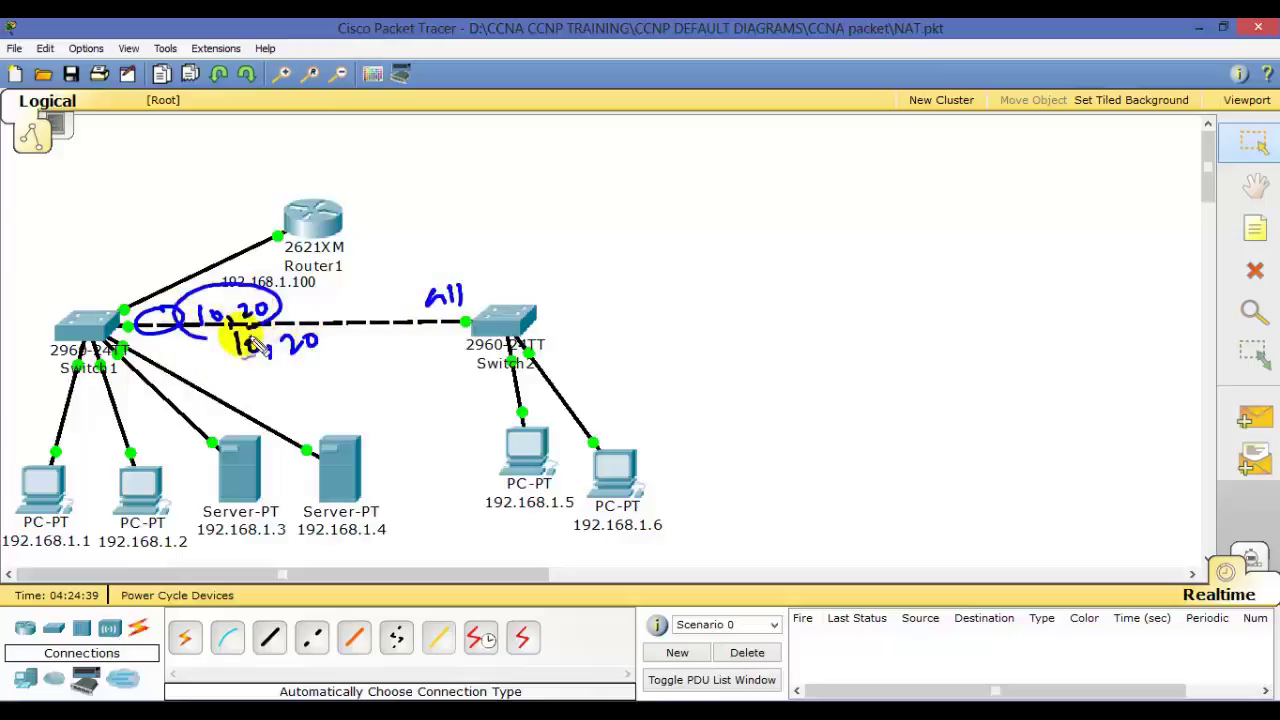
mouse_move(463, 314)
mouse_down()
mouse_move(480, 314)
mouse_move(476, 298)
mouse_up()
mouse_move(300, 297)
mouse_down()
mouse_move(382, 294)
mouse_move(468, 230)
mouse_move(515, 236)
mouse_move(504, 230)
mouse_move(543, 203)
mouse_move(619, 218)
mouse_move(638, 194)
mouse_move(697, 204)
mouse_move(687, 193)
mouse_move(720, 195)
mouse_move(730, 176)
mouse_move(778, 197)
mouse_move(744, 222)
mouse_up()
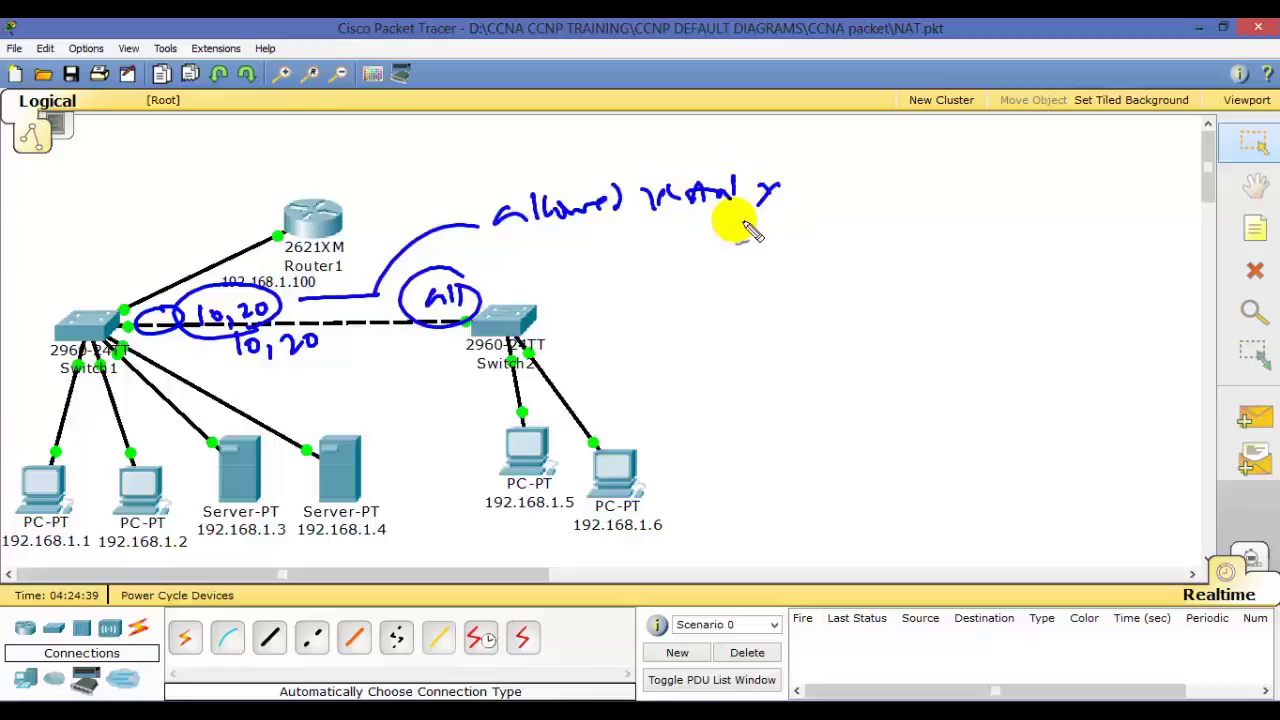
key(Escape)
click(1194, 29)
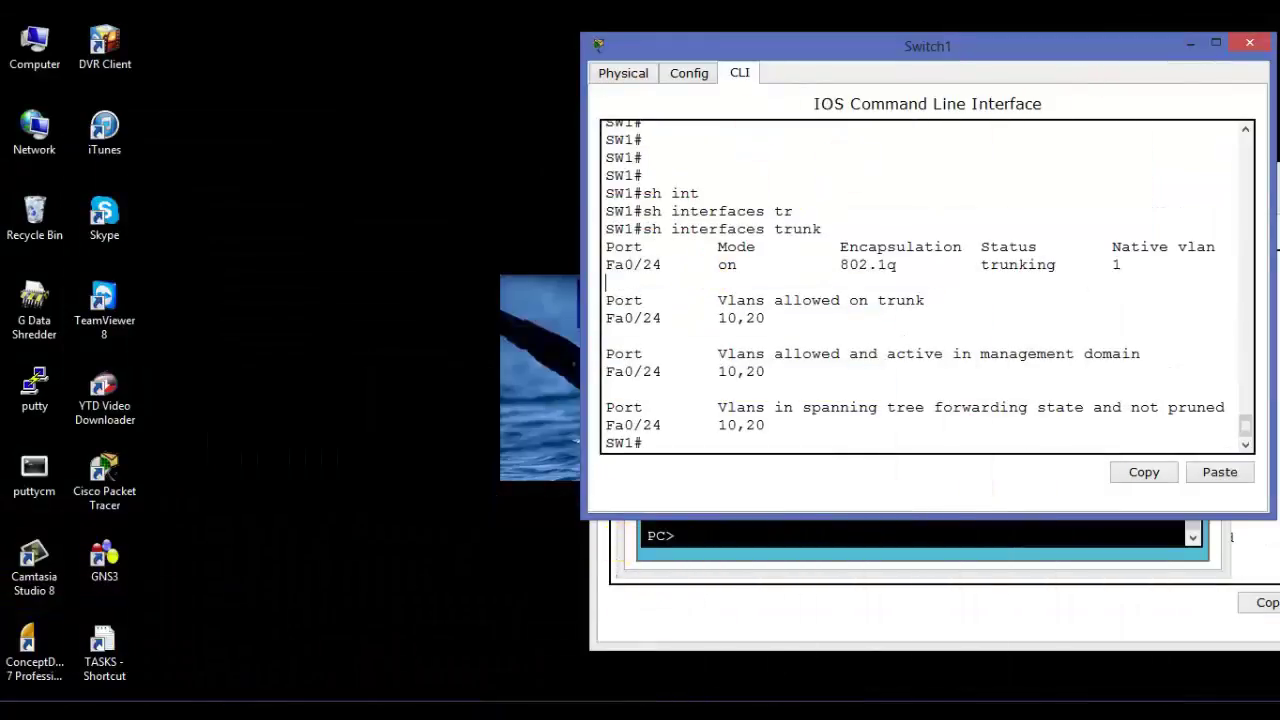
Step: Check the VLANs allowed on Fa0/24's trunk in Switch1's and Switch2's CLI output, and return to the topology
key(alt+Tab)
click(429, 623)
key(alt+Tab)
click(555, 625)
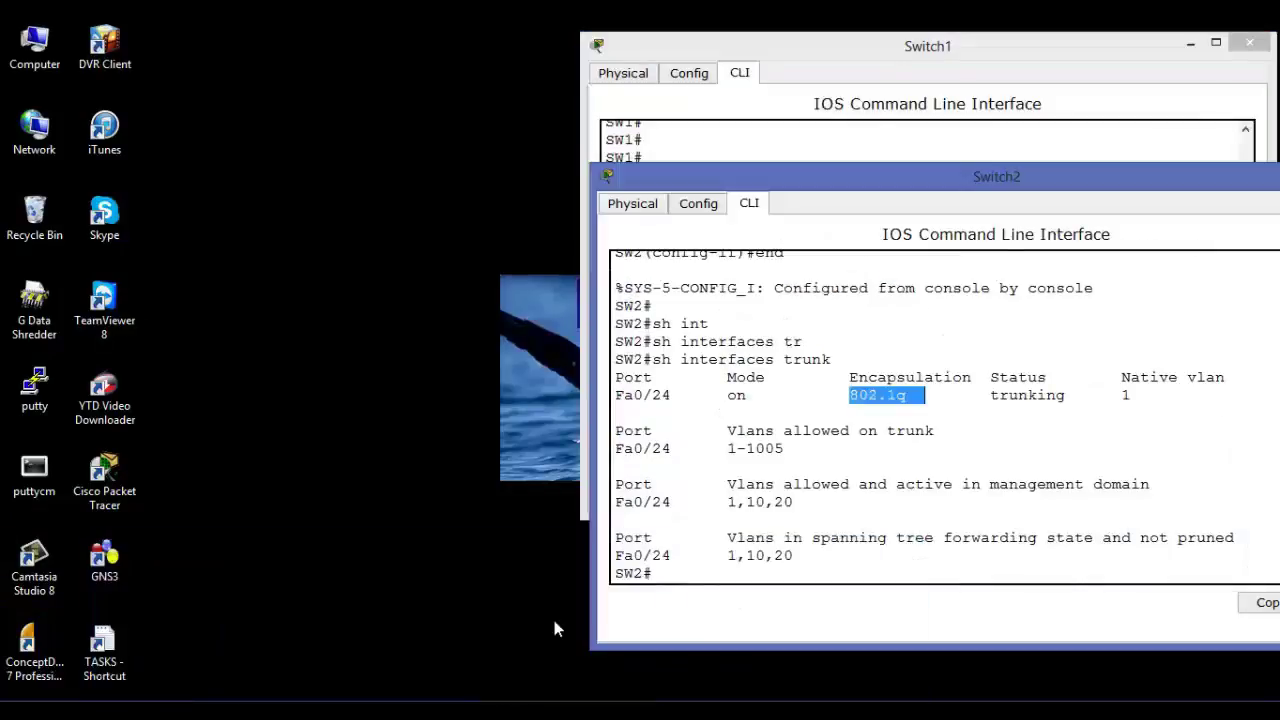
key(alt+Tab)
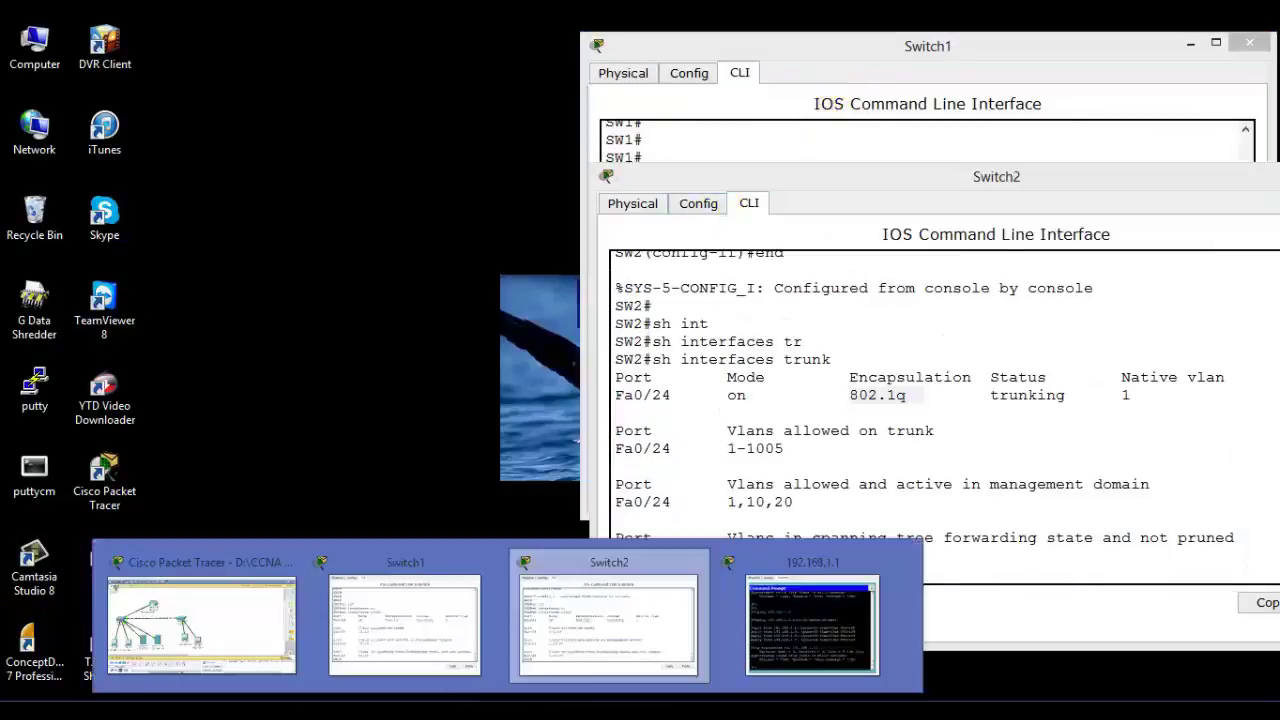
click(275, 598)
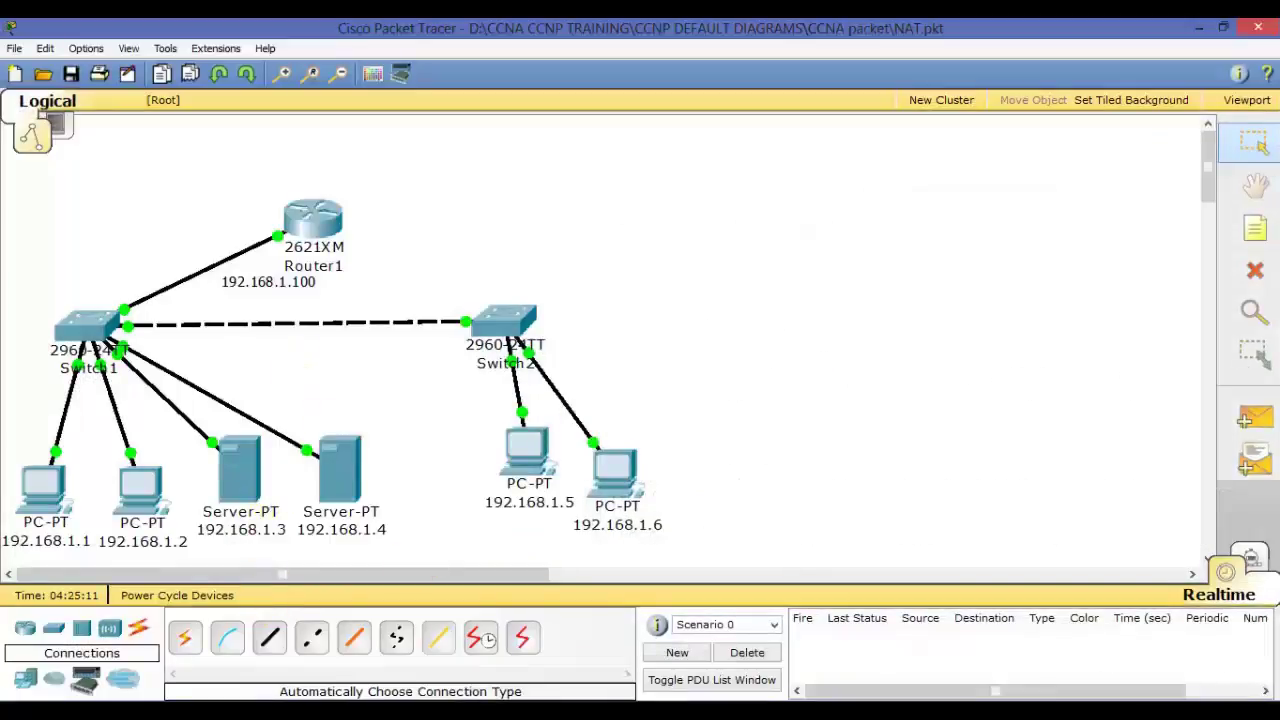
Step: In Switch1's CLI, enter global configuration mode and open interface f0/24 for configuration
key(alt+Tab)
click(423, 608)
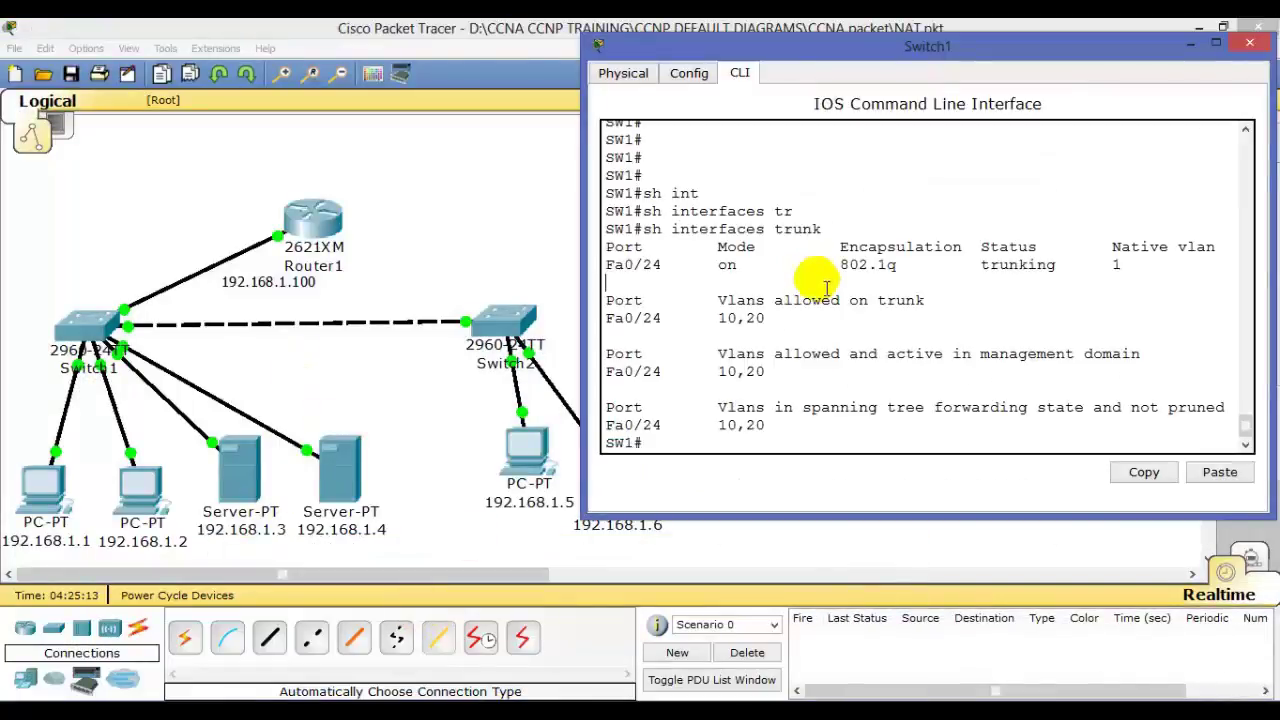
key(Return)
key(Return)
key(Return)
key(Return)
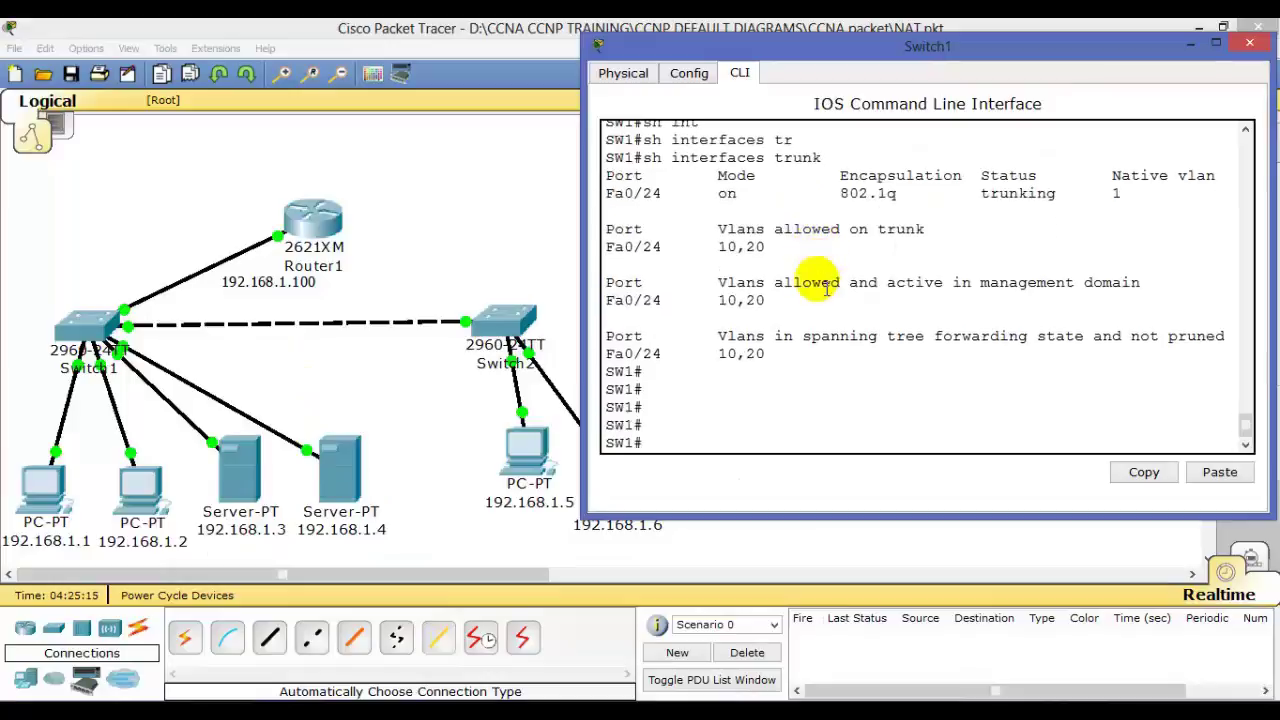
text(conf t)
key(Return)
text(ig)#i)
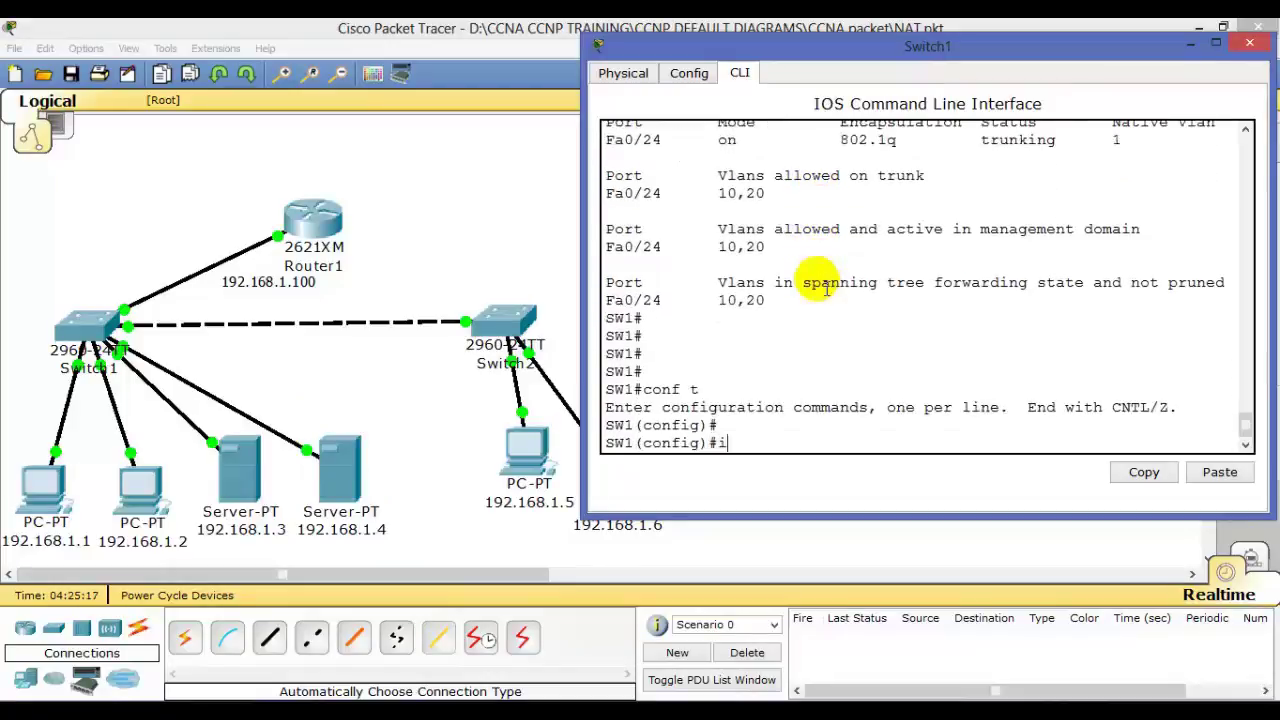
text(24)
key(Return)
Step: Permit every VLAN on Switch1's f0/24 with switchport trunk allowed vlan all, and end configuration mode
text(sw)
key(Tab)
text(t)
key(Tab)
text(al)
key(Tab)
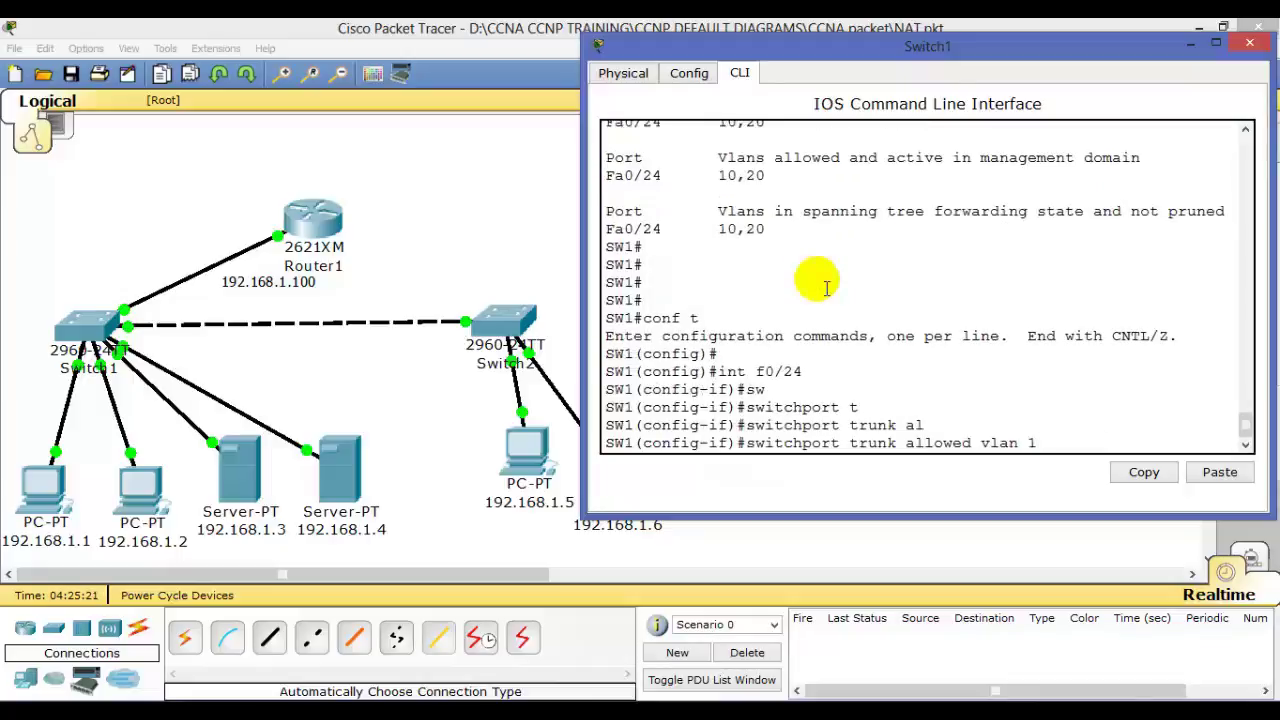
text(a)
key(Tab)
text(l)
key(Tab)
text(l)
key(Return)
key(Return)
key(Return)
text(end)
key(Return)
key(Return)
key(Return)
Step: List Switch1's trunks with sh interfaces trunk and highlight Fa0/24's allowed VLANs
text(sh int)
key(Tab)
text(tr)
key(Tab)
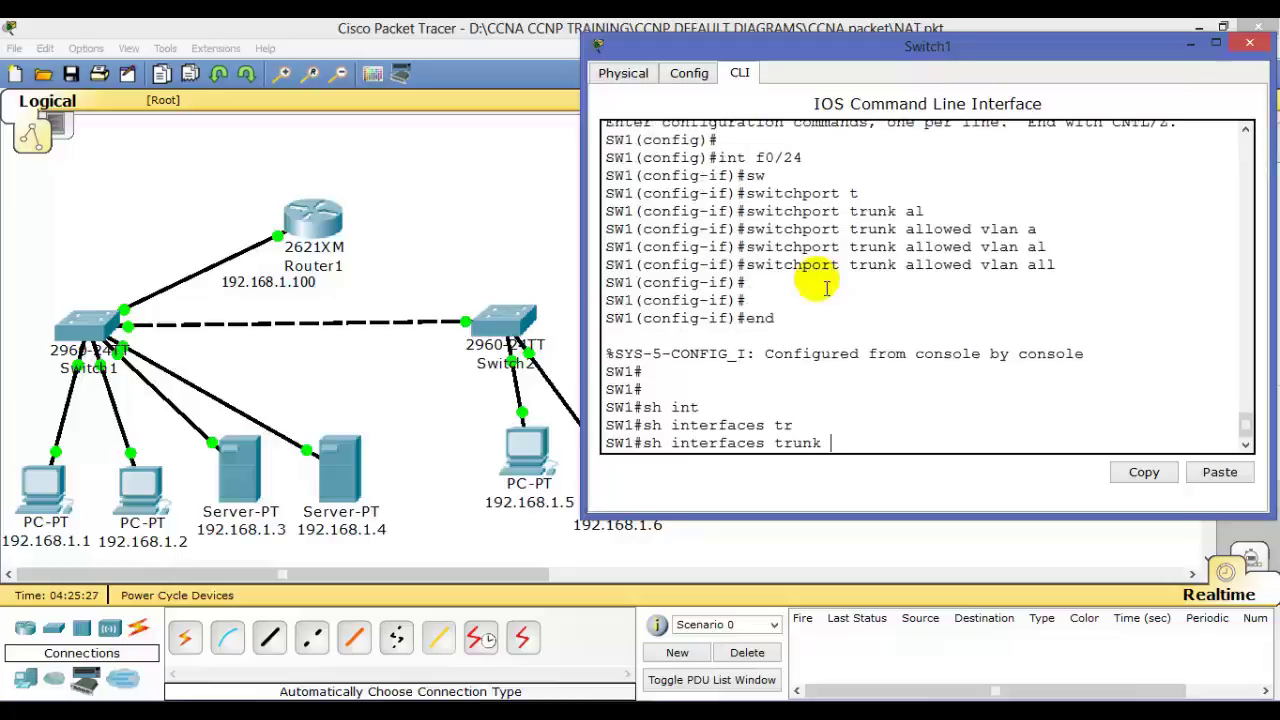
key(Return)
drag(623, 300, 808, 326)
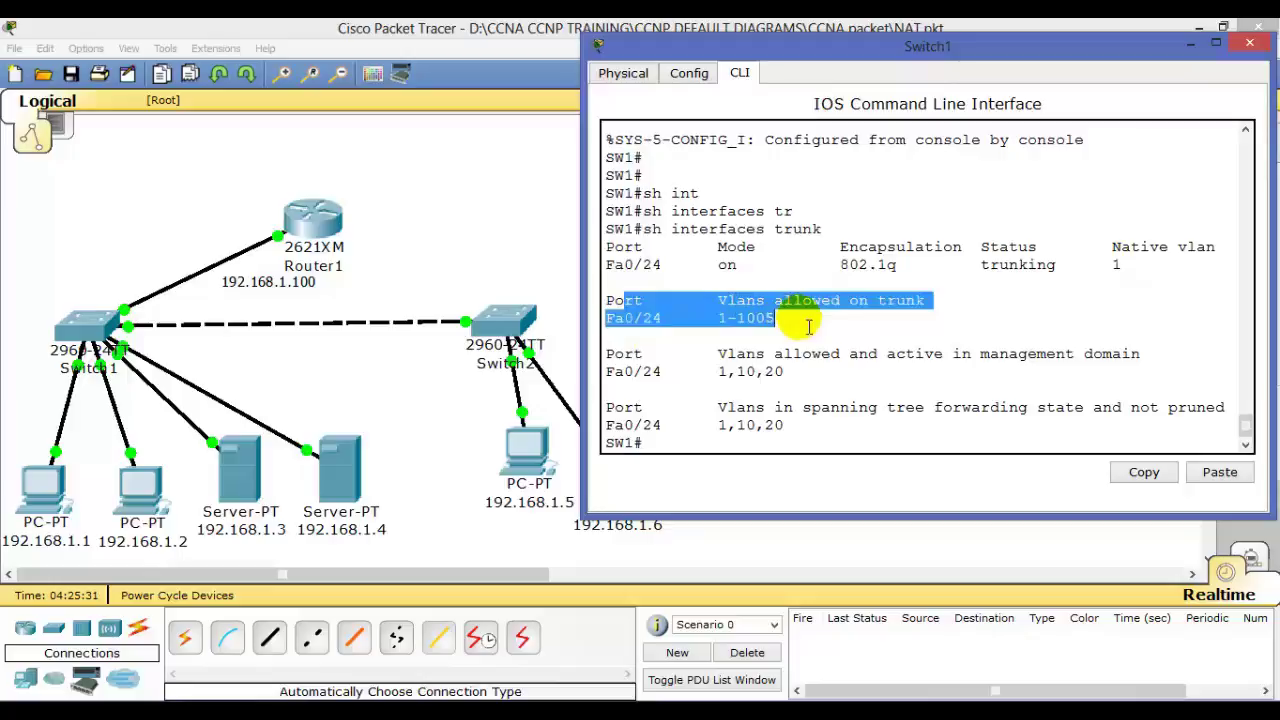
Step: On Switch2, run sh interfaces trunk again and highlight Fa0/24's allowed VLANs to compare them with Switch1's
drag(836, 52, 803, 40)
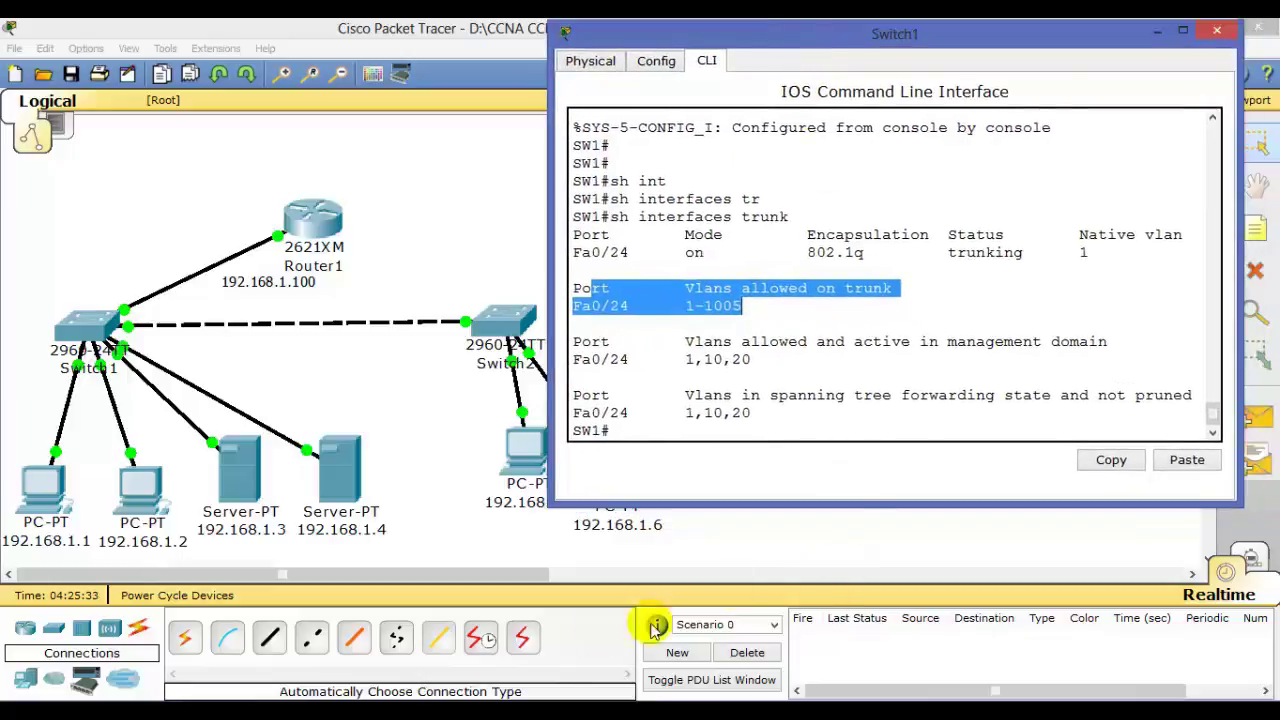
click(643, 652)
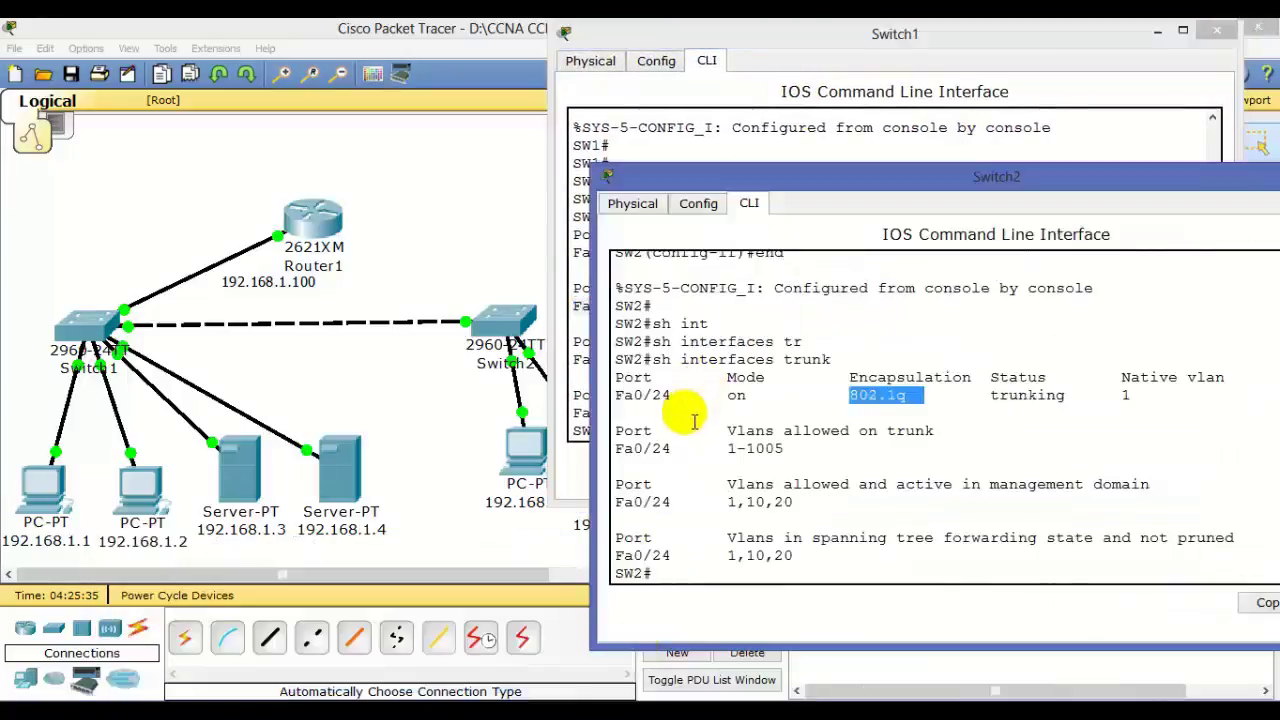
key(Return)
key(Return)
key(Return)
key(Return)
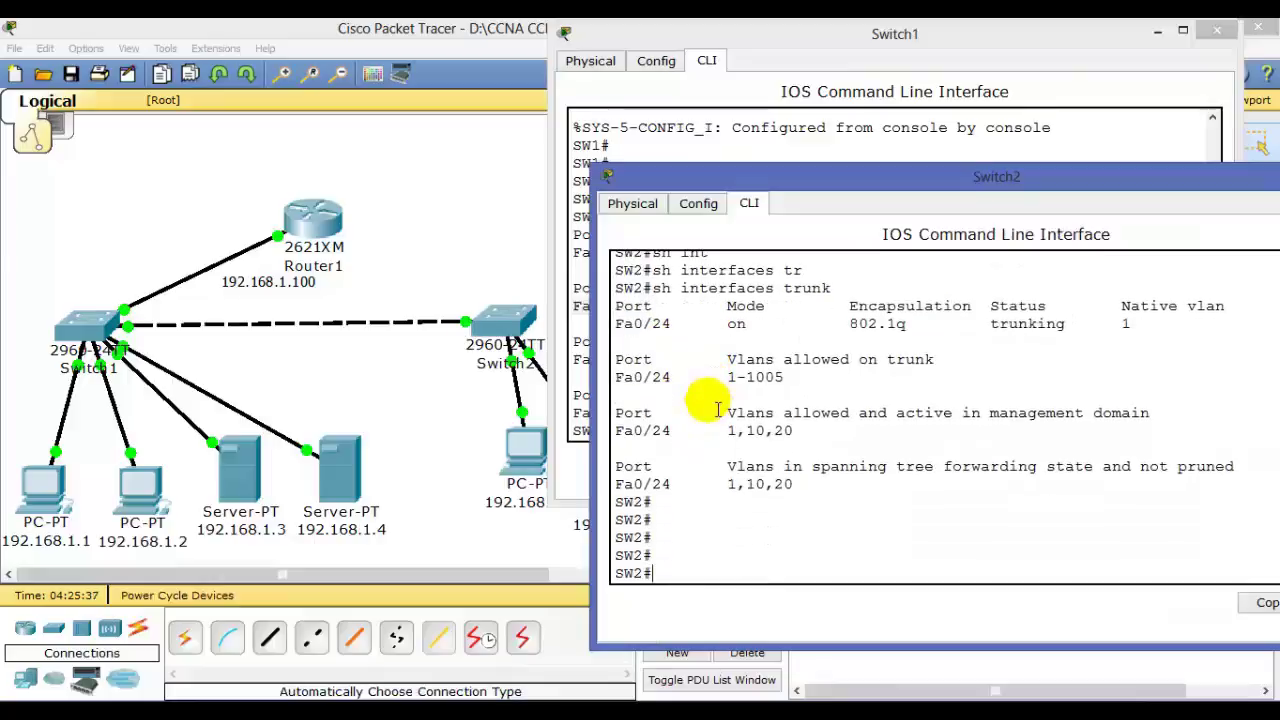
key(Return)
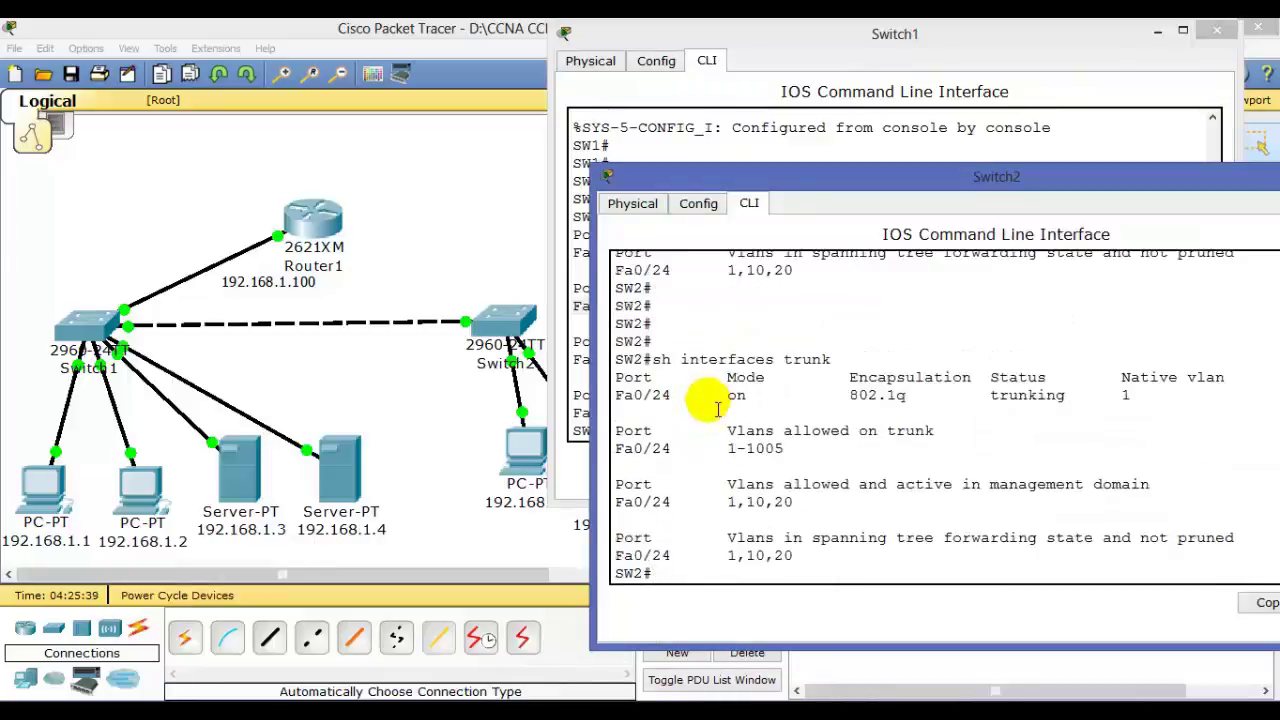
drag(688, 449, 846, 445)
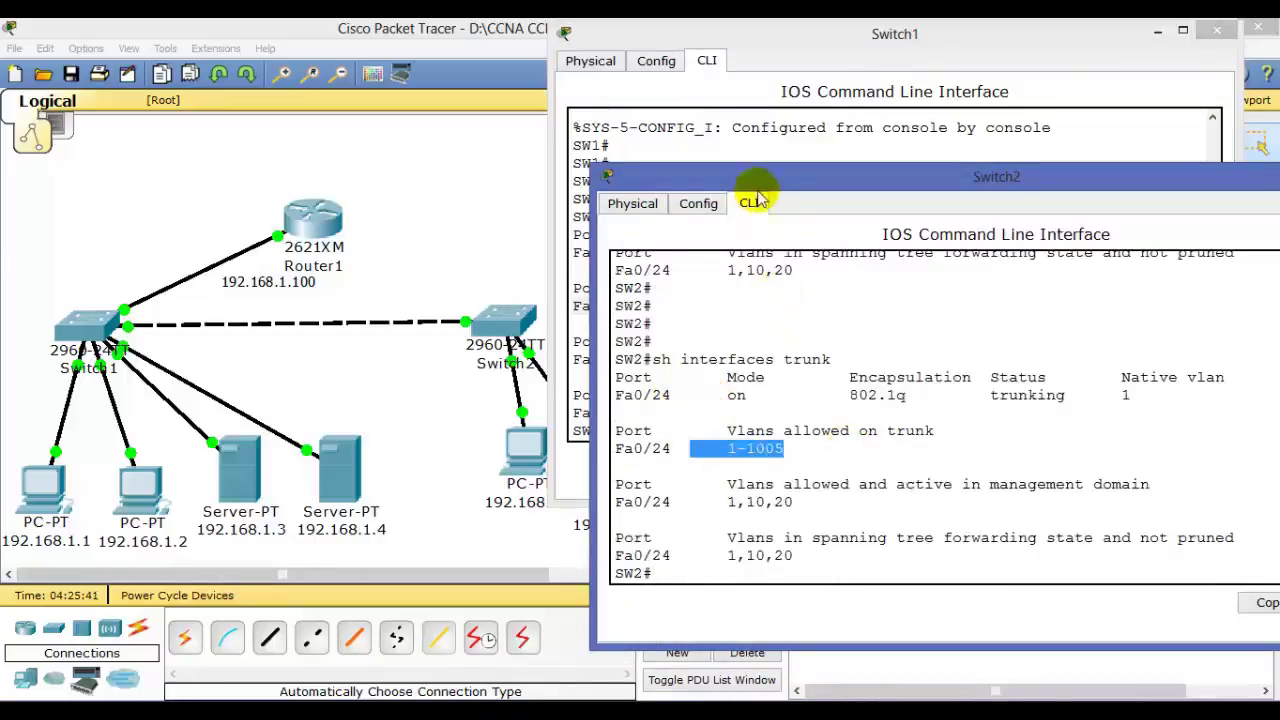
Step: Return to the topology, draw an arrow up from the trunk, and circle PCs 192.168.1.1 and 192.168.1.5, labelling each 10
click(512, 190)
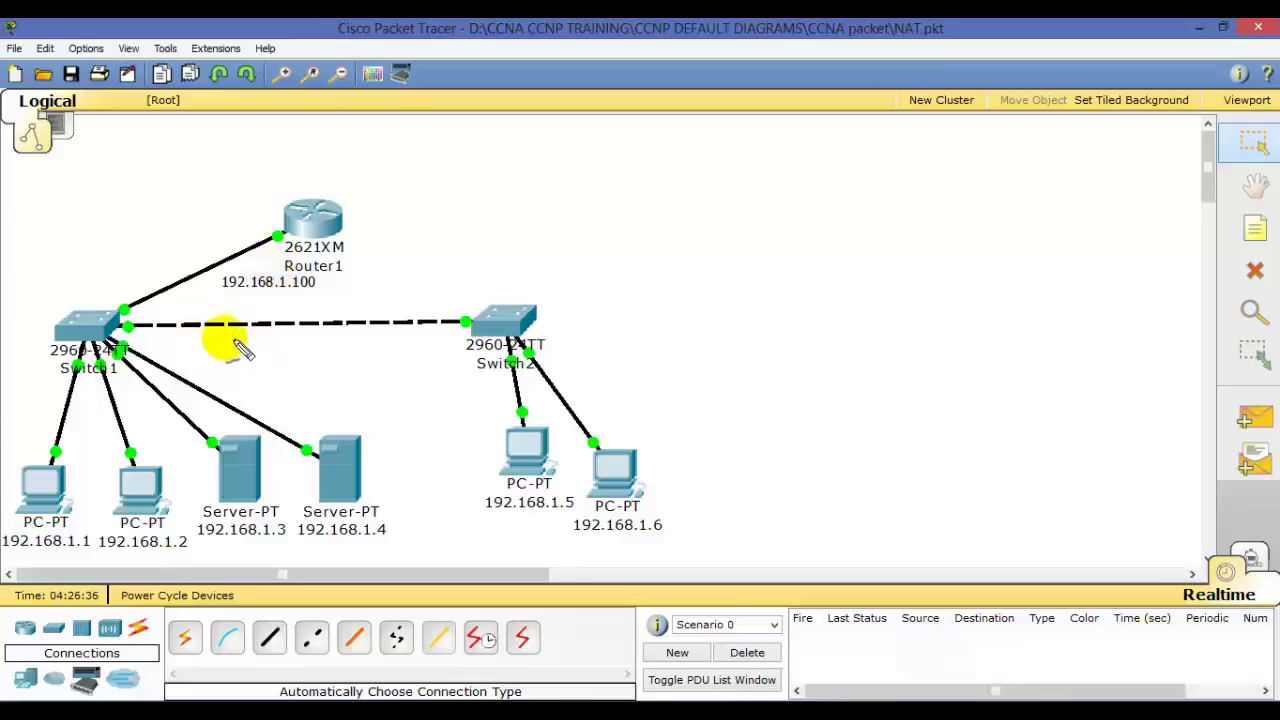
drag(410, 268, 425, 275)
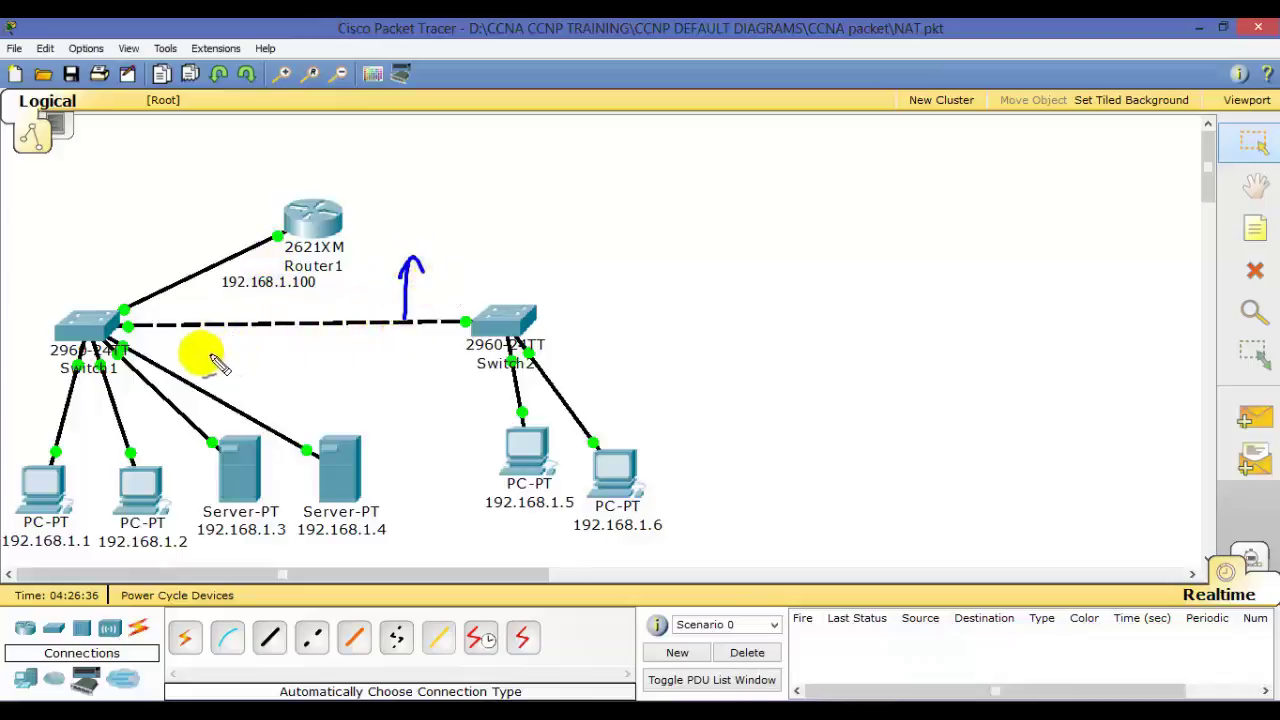
mouse_move(34, 451)
mouse_down()
mouse_move(15, 490)
mouse_move(70, 520)
mouse_move(35, 440)
mouse_move(40, 416)
mouse_up()
drag(518, 416, 540, 418)
mouse_move(517, 525)
mouse_down()
mouse_move(517, 542)
mouse_move(539, 527)
mouse_up()
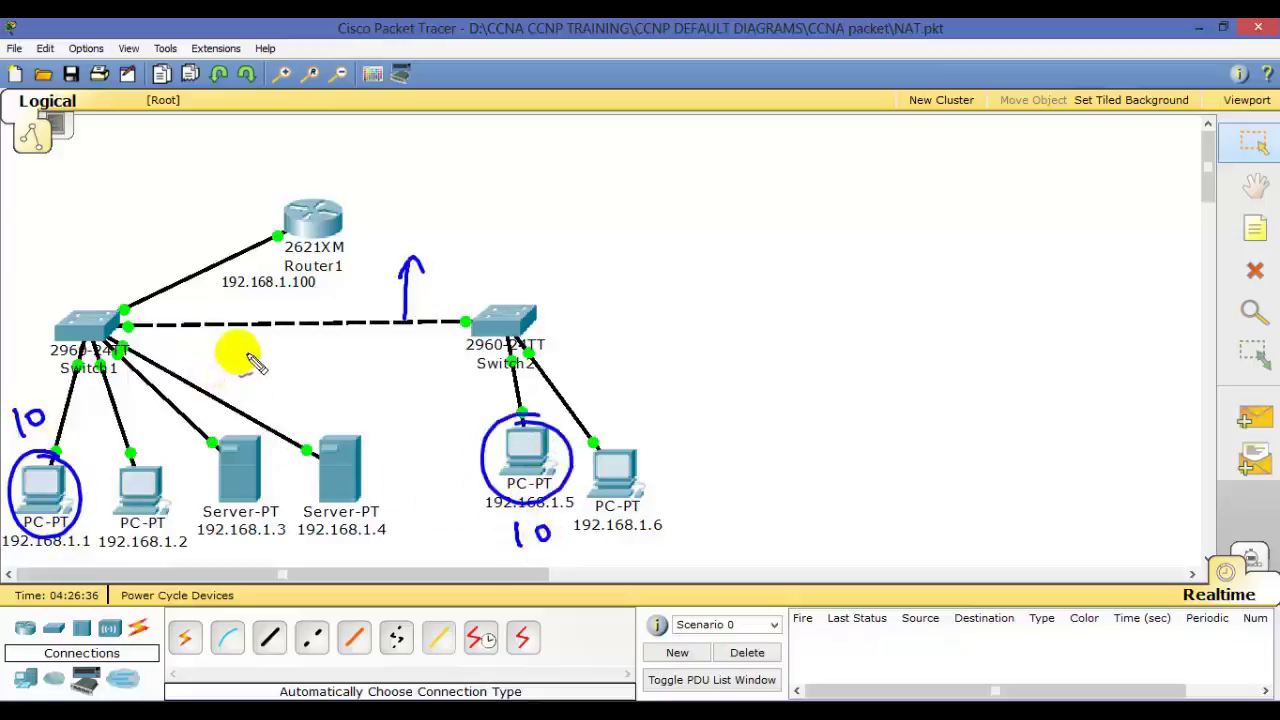
Step: Draw arrows from the trunk to an underlined "allow VLAN 10 x" note, and write "all" with a tick below it in red
mouse_move(240, 337)
mouse_down()
mouse_move(396, 325)
mouse_move(402, 338)
mouse_move(382, 262)
mouse_move(514, 238)
mouse_up()
mouse_move(576, 212)
mouse_down()
mouse_move(640, 228)
mouse_move(674, 210)
mouse_move(723, 225)
mouse_move(773, 222)
mouse_move(812, 206)
mouse_up()
drag(616, 254, 858, 220)
drag(858, 203, 840, 220)
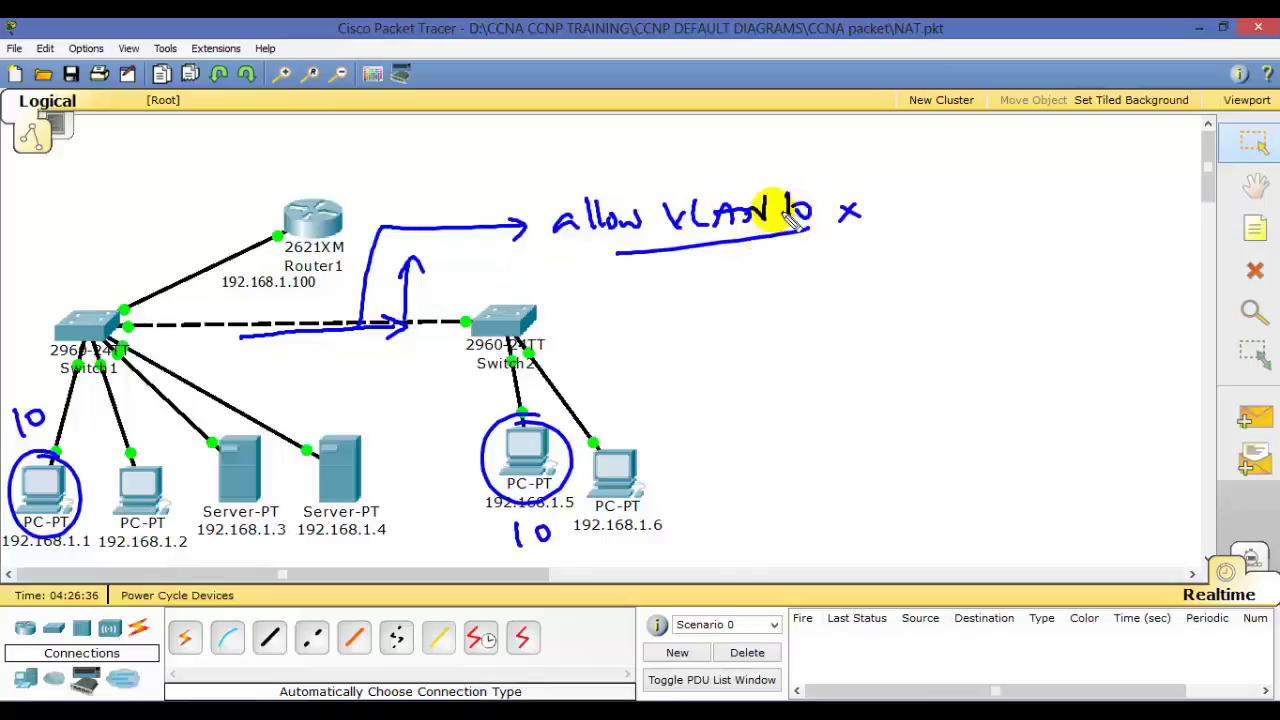
key(r)
mouse_move(766, 291)
mouse_down()
mouse_move(830, 305)
mouse_move(906, 280)
mouse_up()
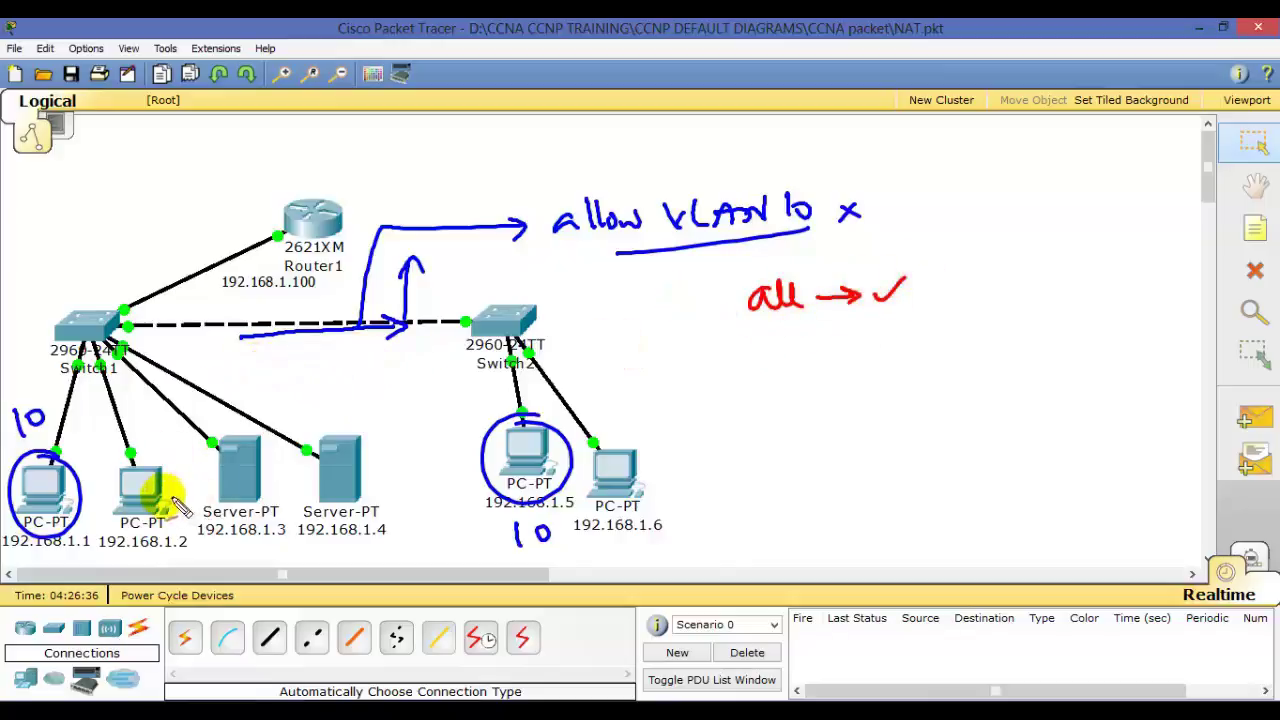
Step: Label PC 192.168.1.2 as 20 in red, and write a double-underlined "10, 20" with a cross below the trunk
drag(176, 436, 172, 434)
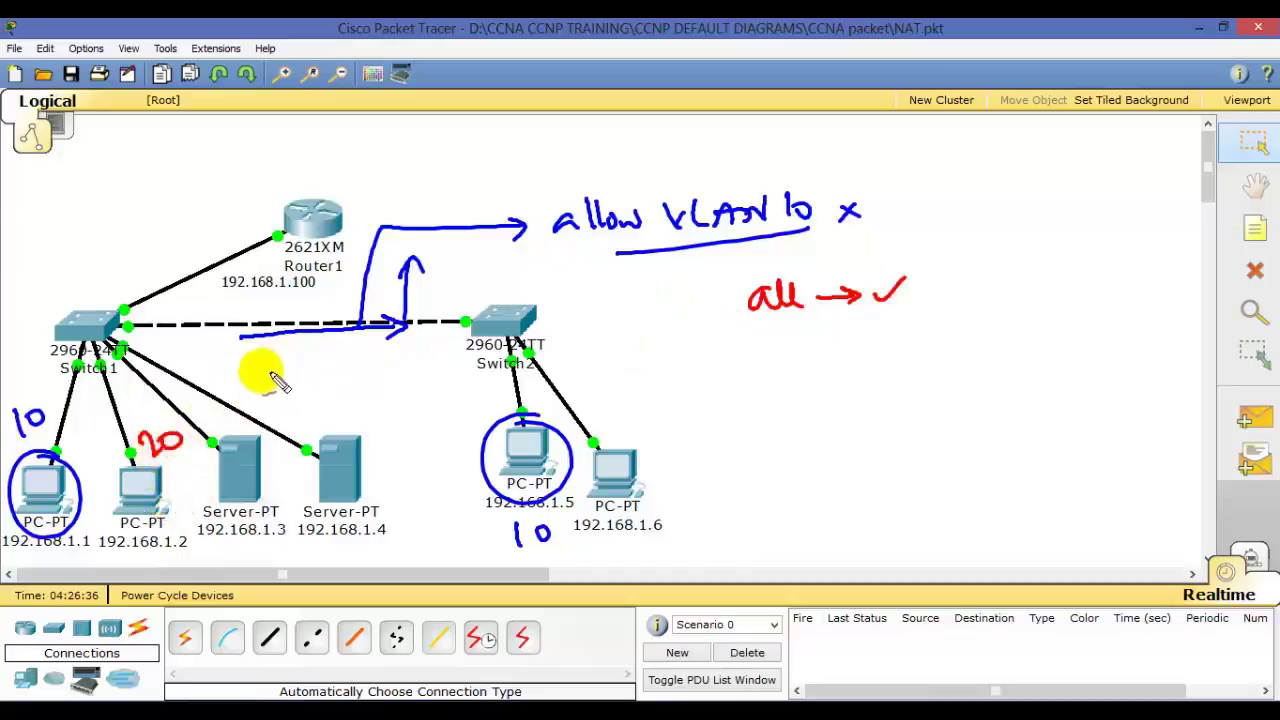
drag(266, 348, 281, 367)
mouse_move(292, 348)
mouse_down()
mouse_move(306, 360)
mouse_move(322, 346)
mouse_up()
drag(250, 378, 345, 382)
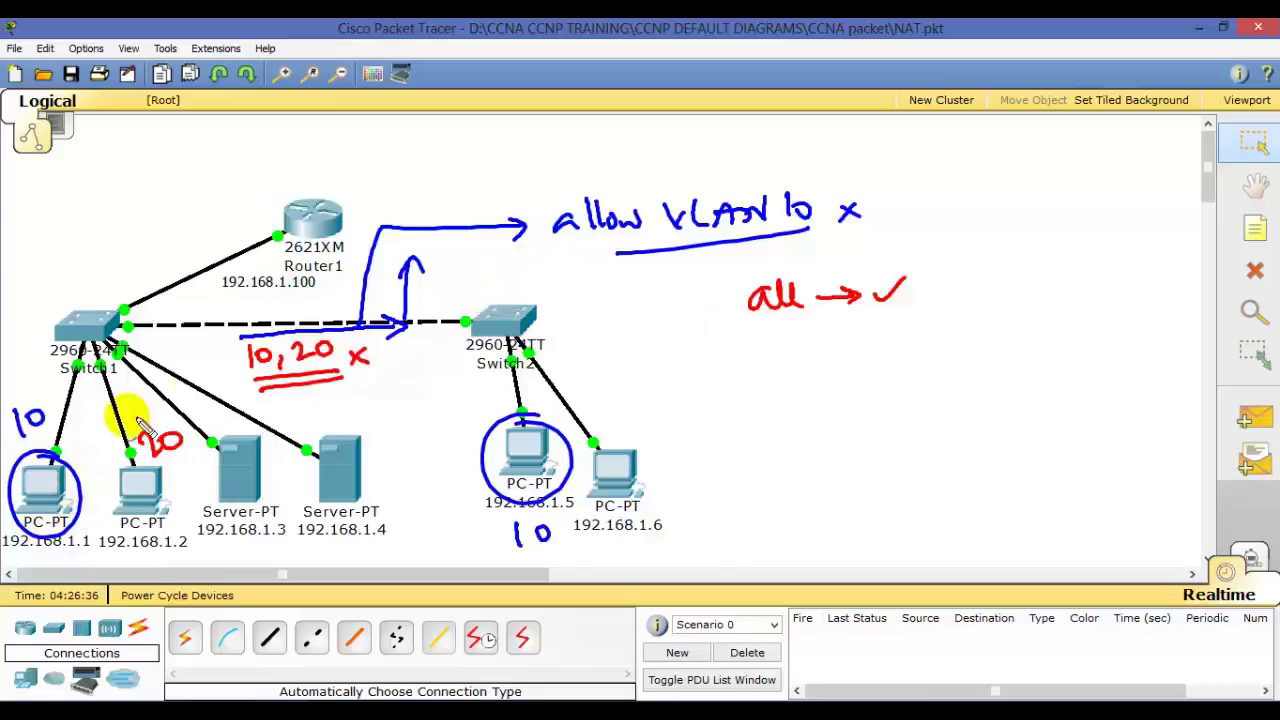
Step: Draw a red arrow along the trunk, cross out the 10 below it, mark a crossed arrow at Switch2, and clear the drawing
mouse_move(265, 345)
mouse_down()
mouse_move(285, 374)
mouse_move(258, 384)
mouse_move(258, 349)
mouse_move(283, 356)
mouse_move(247, 384)
mouse_move(238, 336)
mouse_move(425, 344)
mouse_move(410, 334)
mouse_move(372, 368)
mouse_move(522, 292)
mouse_up()
drag(522, 280, 510, 293)
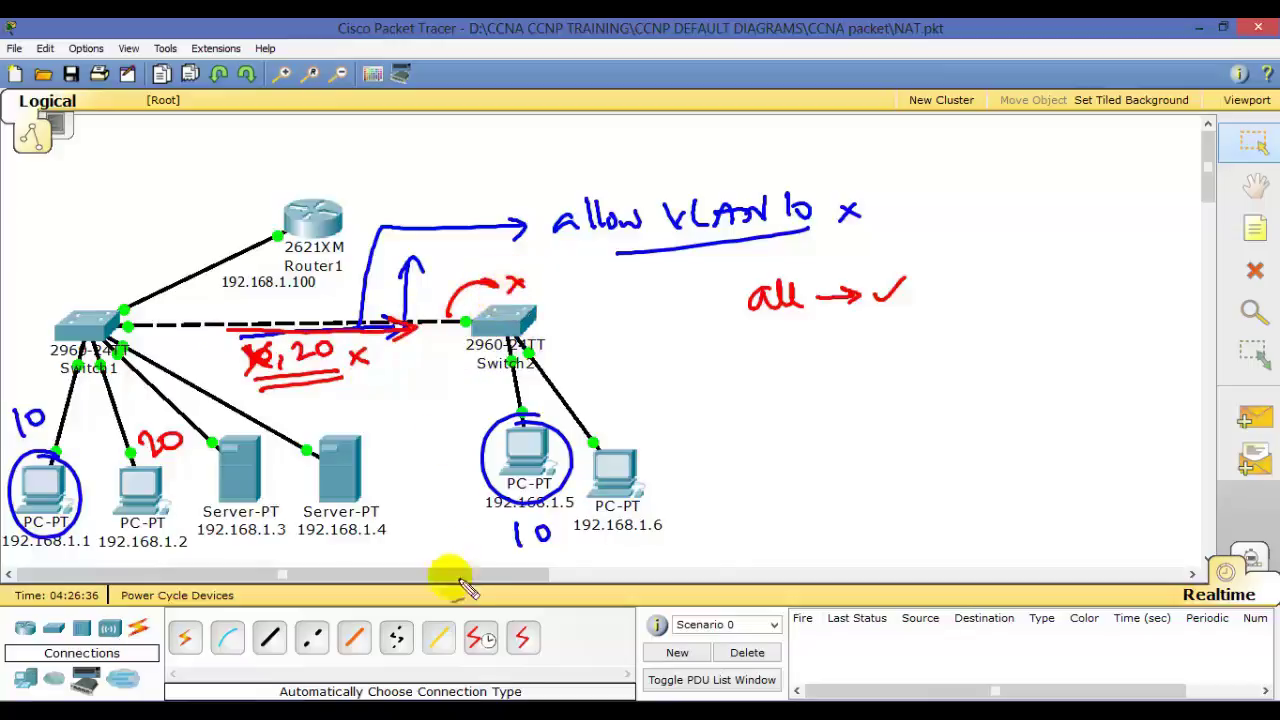
key(Escape)
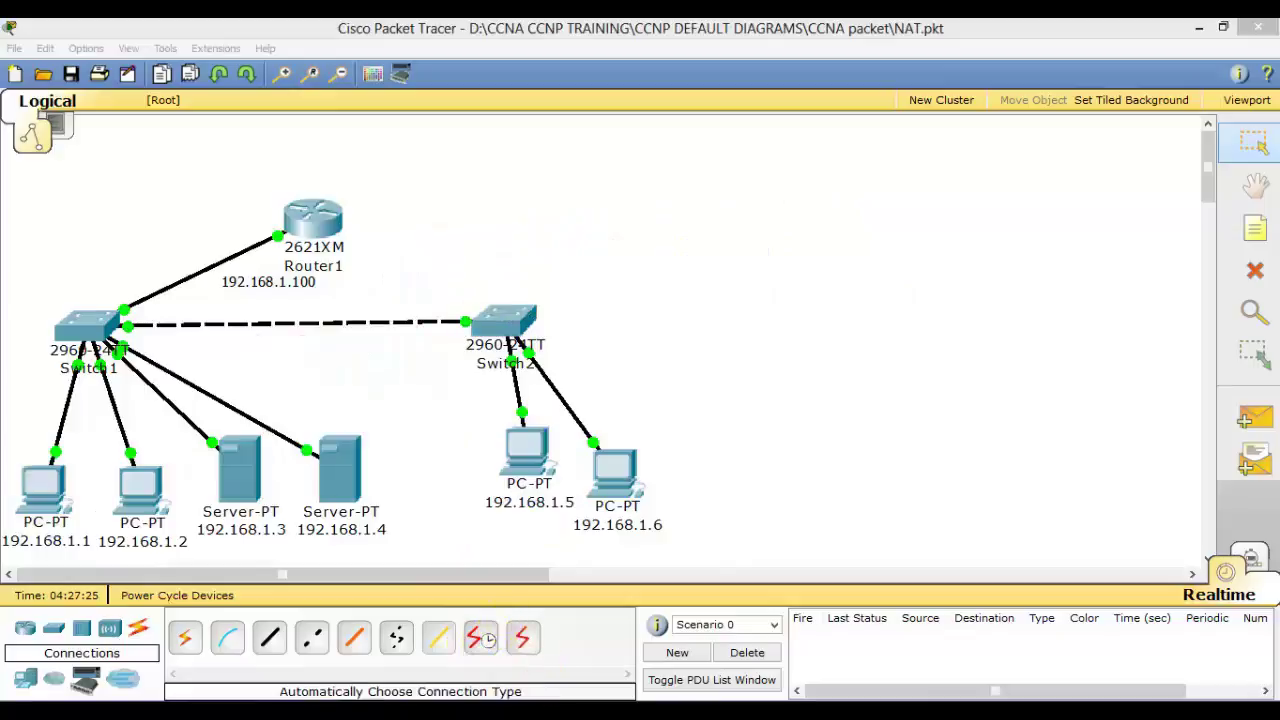
Step: Return to the command prompt of PC 192.168.1.1, add blank lines, and highlight the earlier ping replies from 192.168.1.5
mouse_move(523, 680)
click(755, 632)
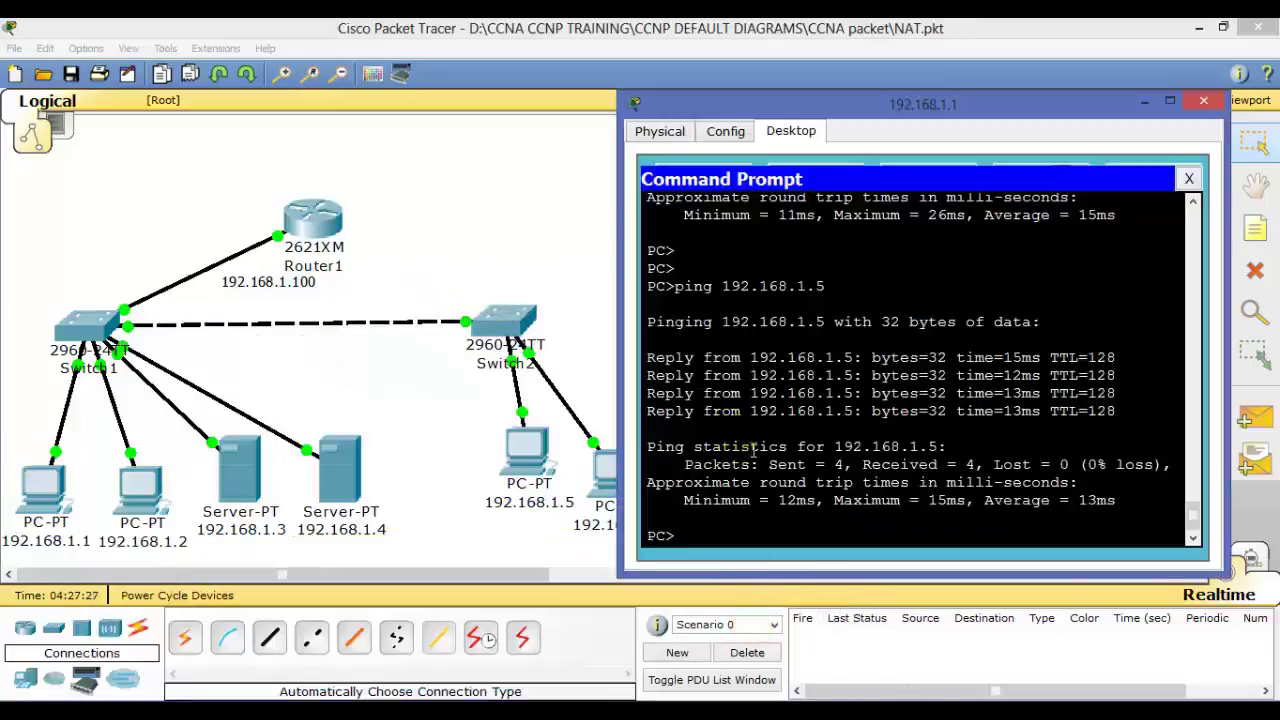
key(Return)
key(Return)
key(Return)
key(Return)
key(Return)
key(Return)
key(Return)
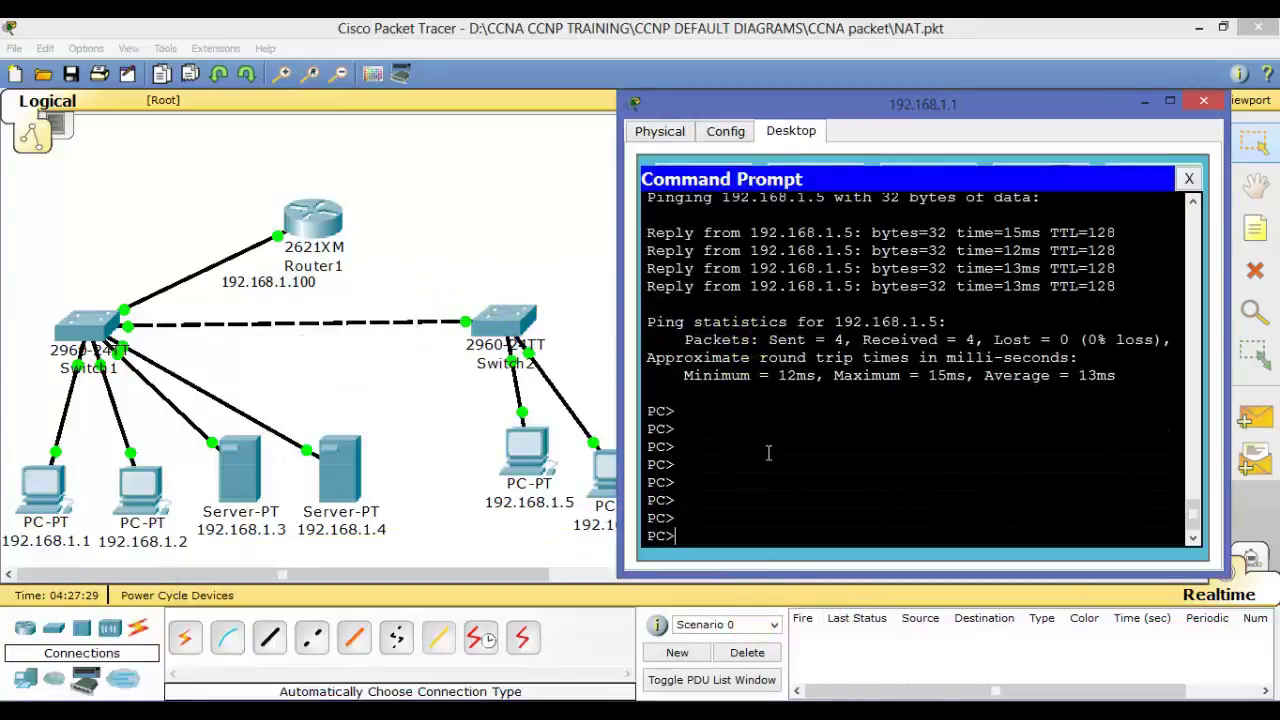
drag(751, 233, 900, 290)
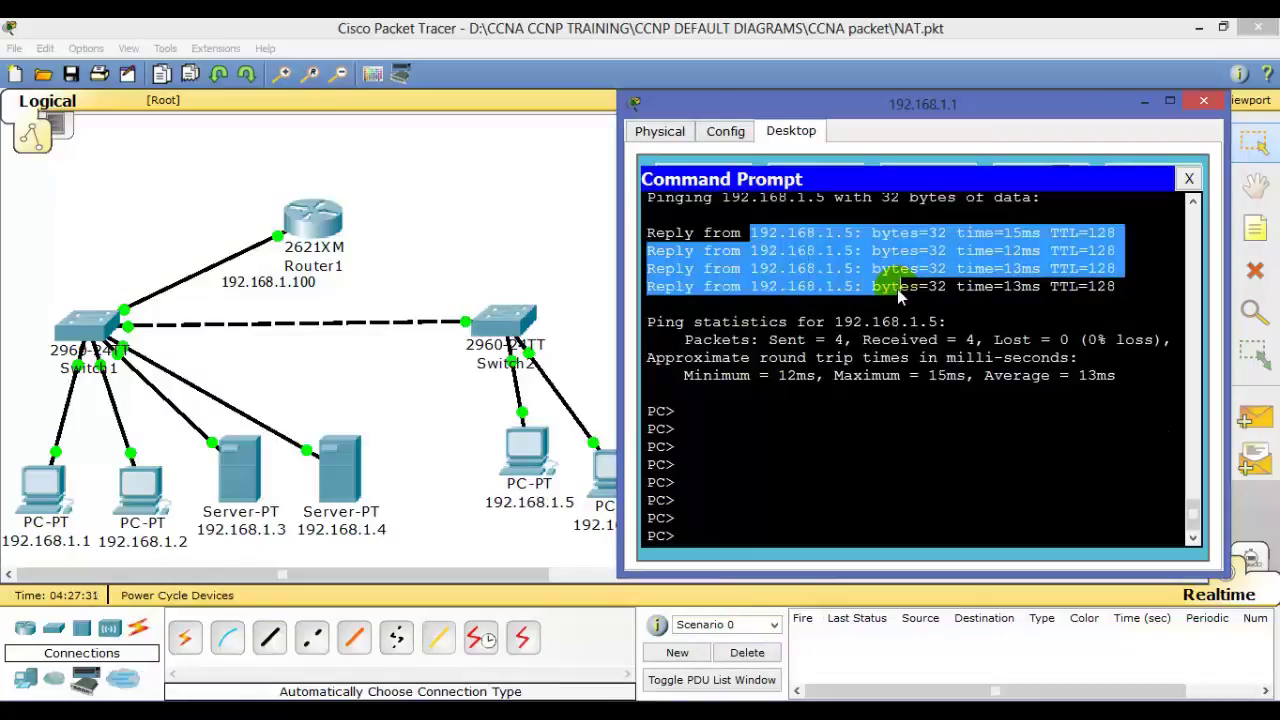
Step: Ping 192.168.1.5 again from PC 192.168.1.1 and interrupt the running ping
key(Return)
key(Return)
key(Up)
key(Return)
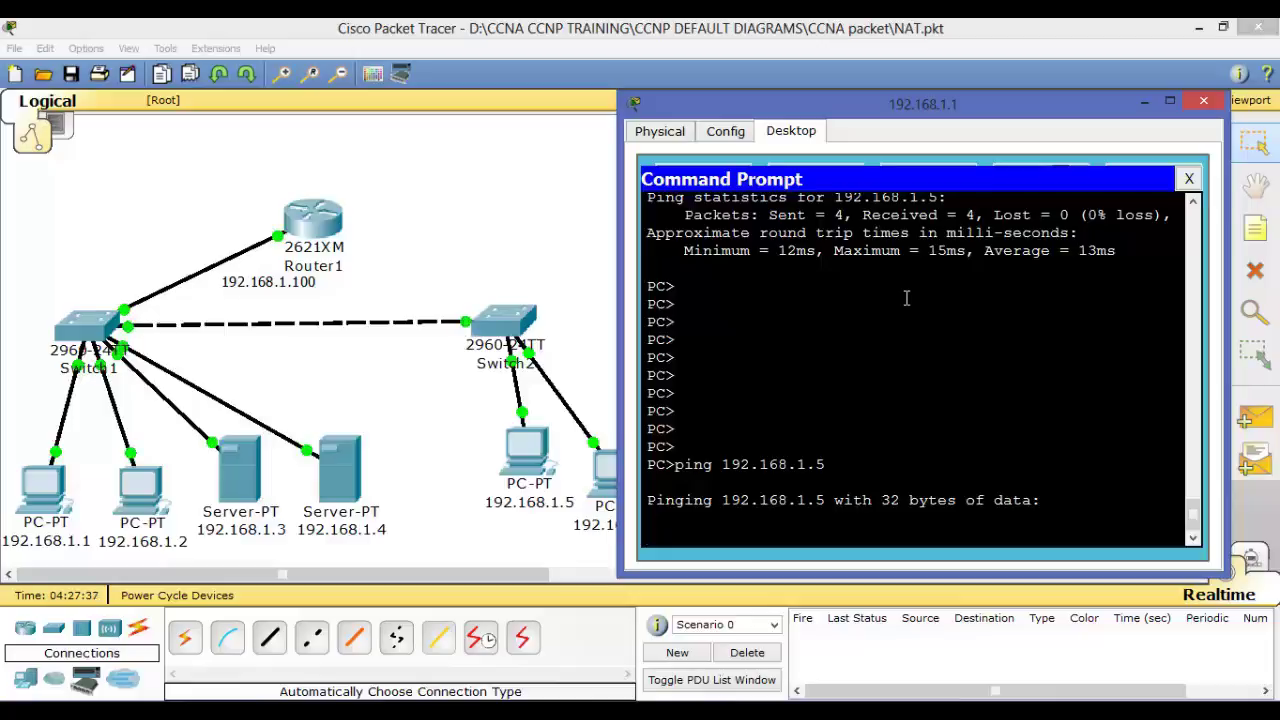
key(ctrl+c)
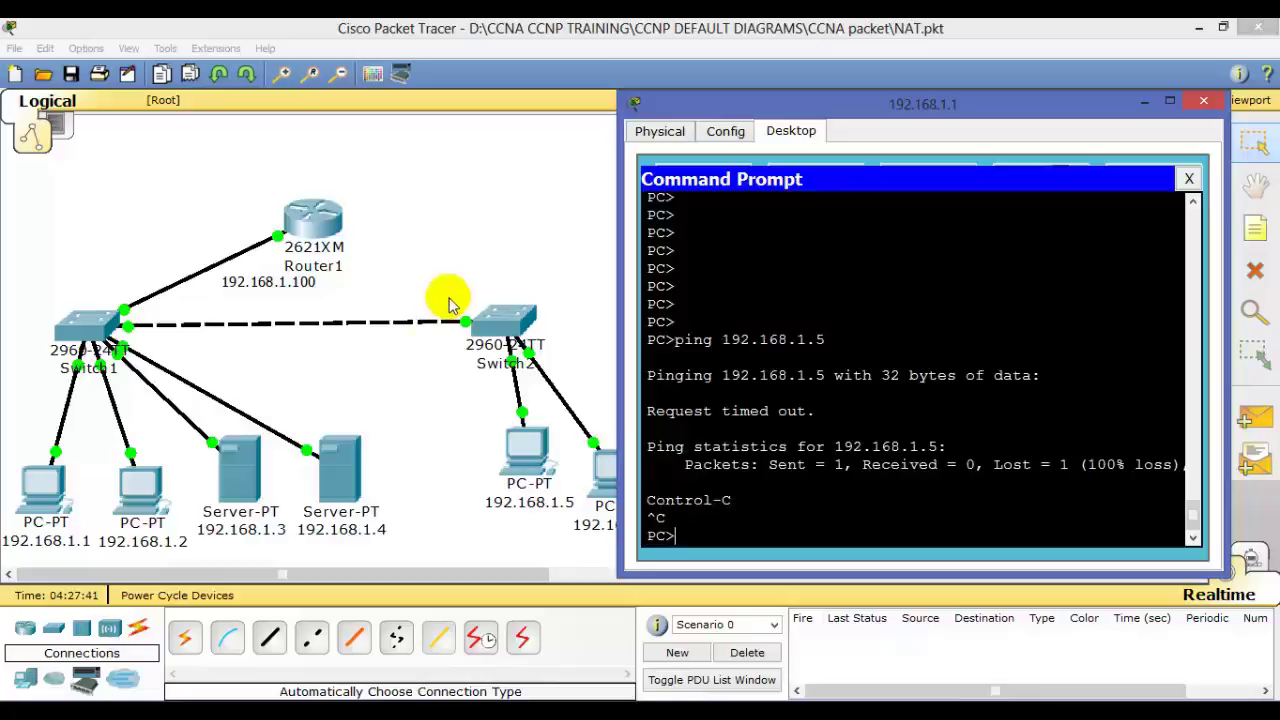
Step: Circle PCs 192.168.1.1 and 192.168.1.5, draw arrows to their switches, label the inter-switch link trunk, and clear the drawing
mouse_move(55, 455)
mouse_down()
mouse_move(30, 490)
mouse_move(60, 455)
mouse_up()
mouse_move(510, 480)
mouse_down()
mouse_move(550, 443)
mouse_move(567, 468)
mouse_move(505, 451)
mouse_move(540, 426)
mouse_move(514, 365)
mouse_up()
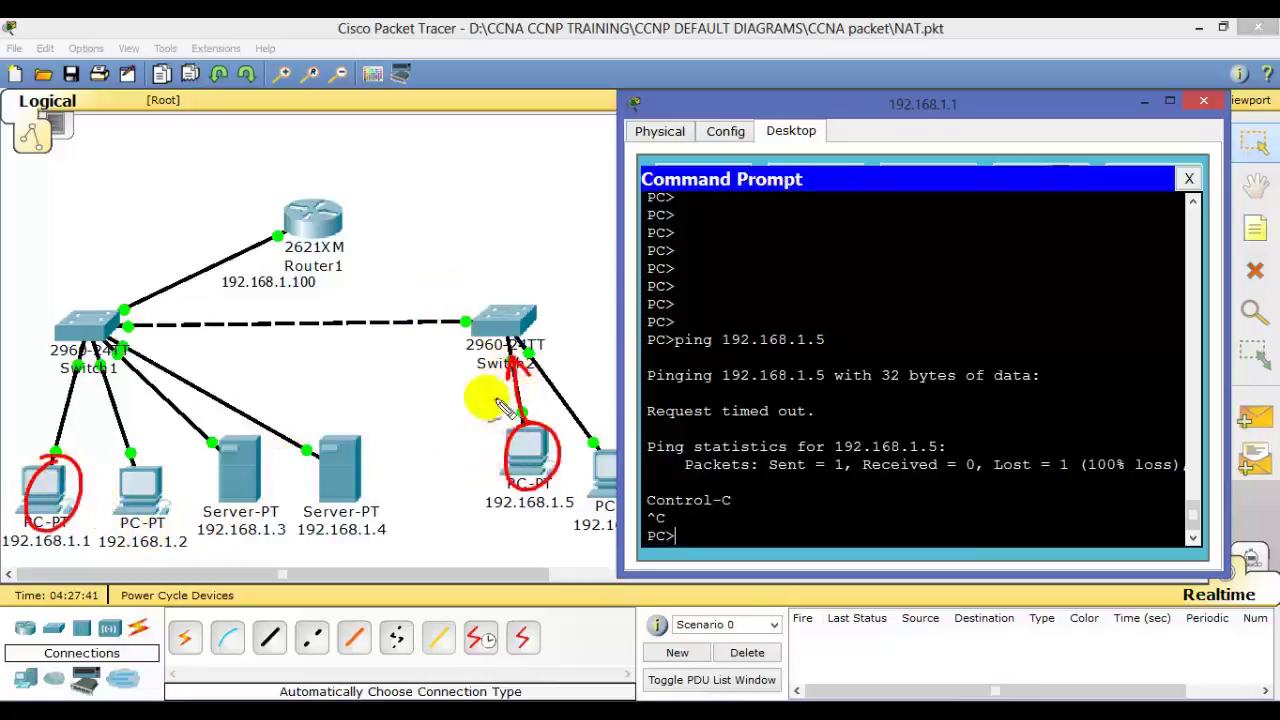
drag(55, 452, 78, 378)
mouse_move(362, 318)
mouse_down()
mouse_move(366, 256)
mouse_move(384, 270)
mouse_move(453, 272)
mouse_up()
mouse_move(343, 349)
mouse_down()
mouse_move(409, 329)
mouse_move(428, 343)
mouse_up()
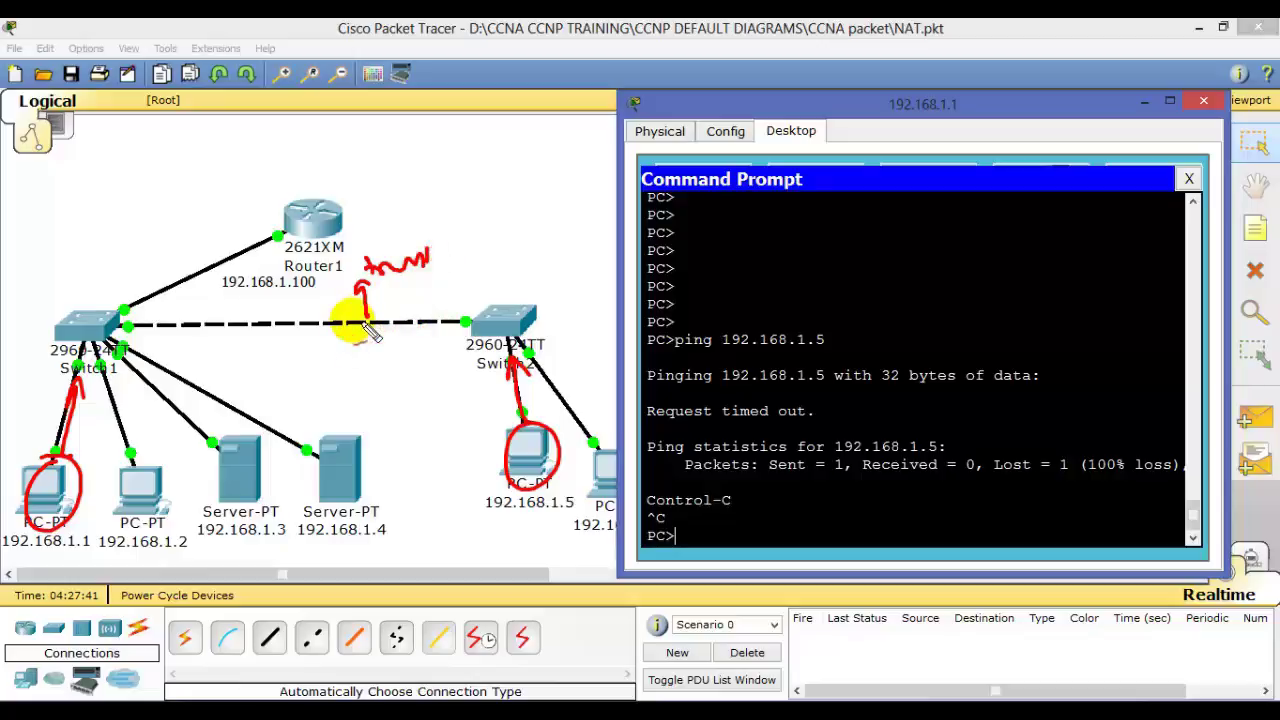
key(Escape)
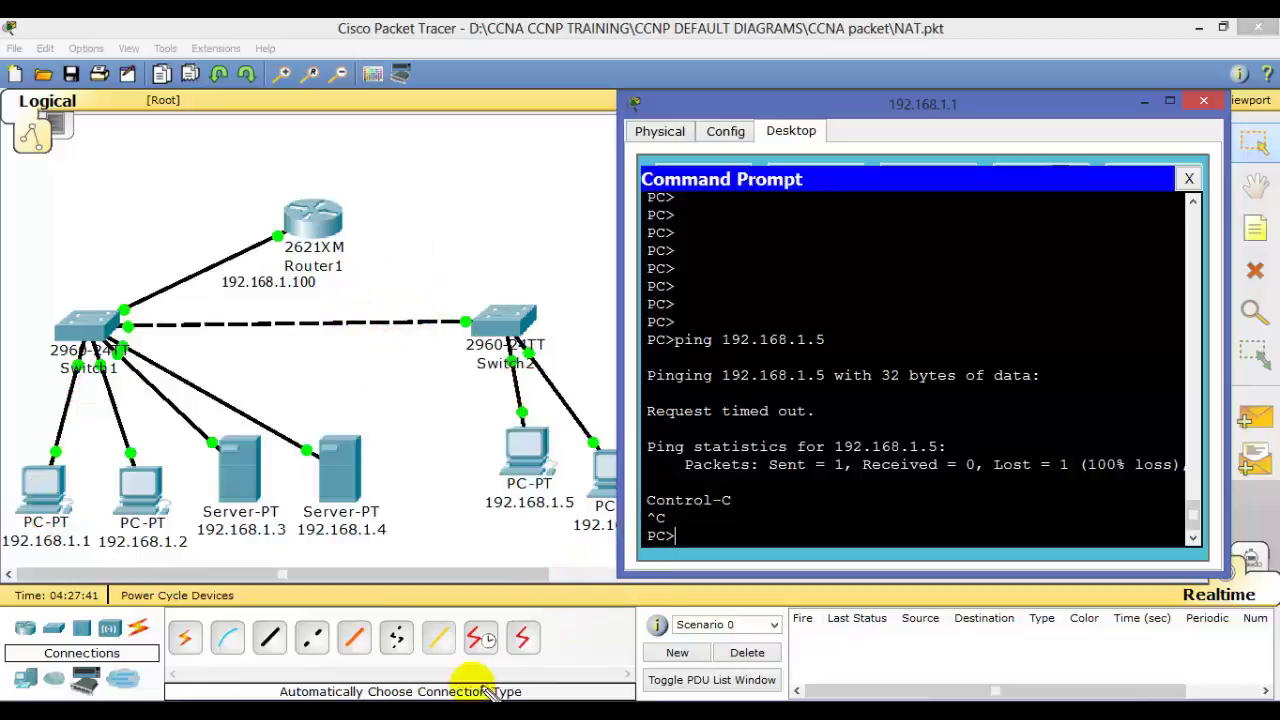
Step: On Switch1, rerun sh interfaces trunk and examine Fa0/24's mode, encapsulation, status and native VLAN
mouse_move(495, 705)
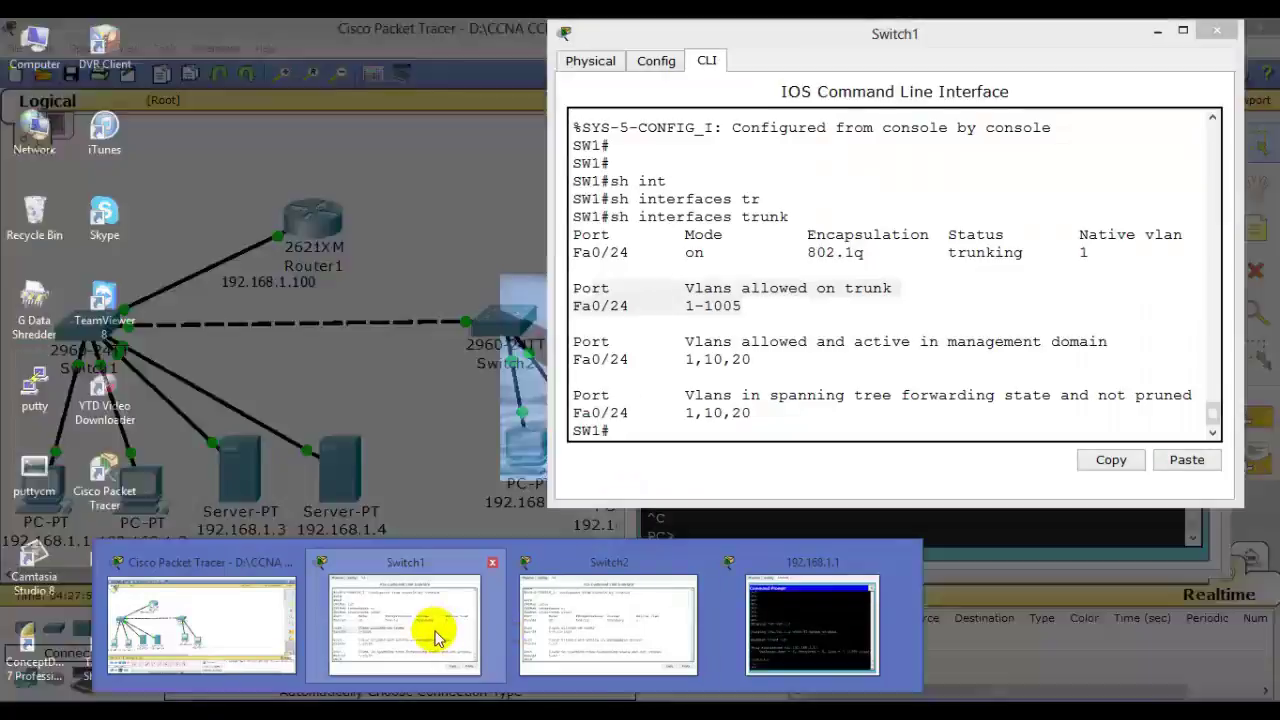
click(440, 638)
click(829, 334)
key(Return)
key(Return)
key(Return)
key(Up)
key(Return)
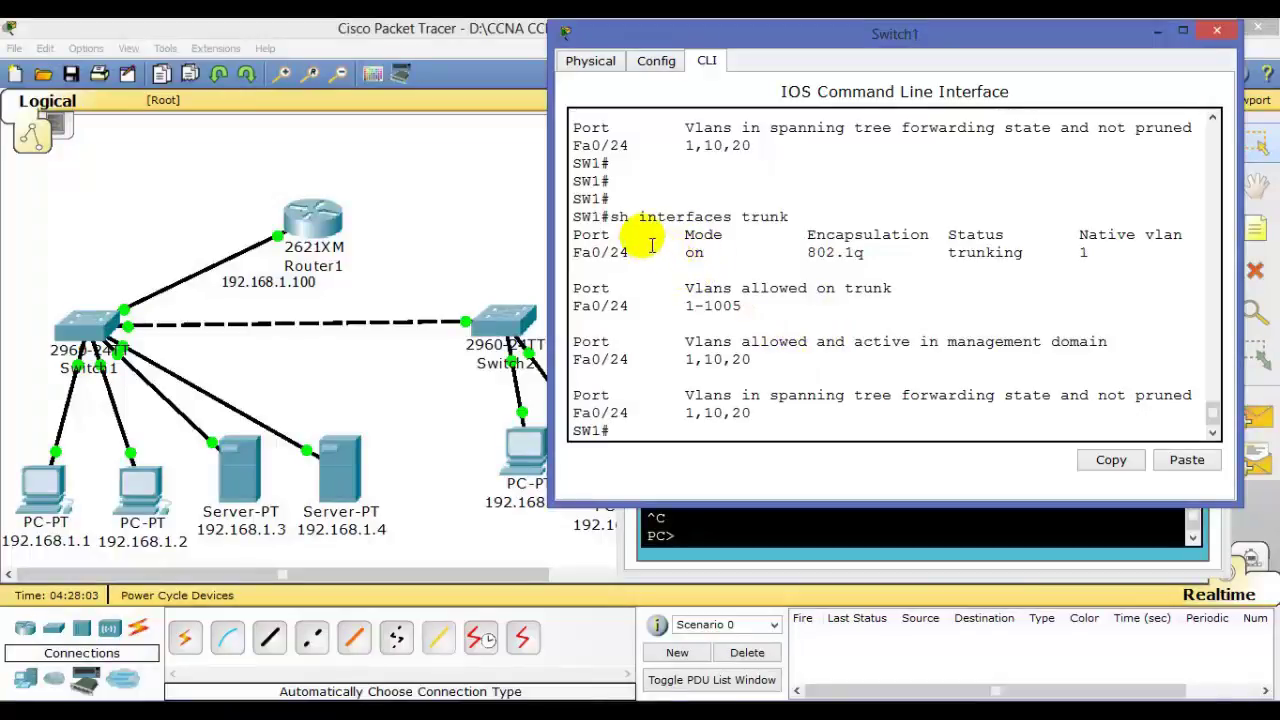
drag(610, 252, 864, 256)
click(1066, 256)
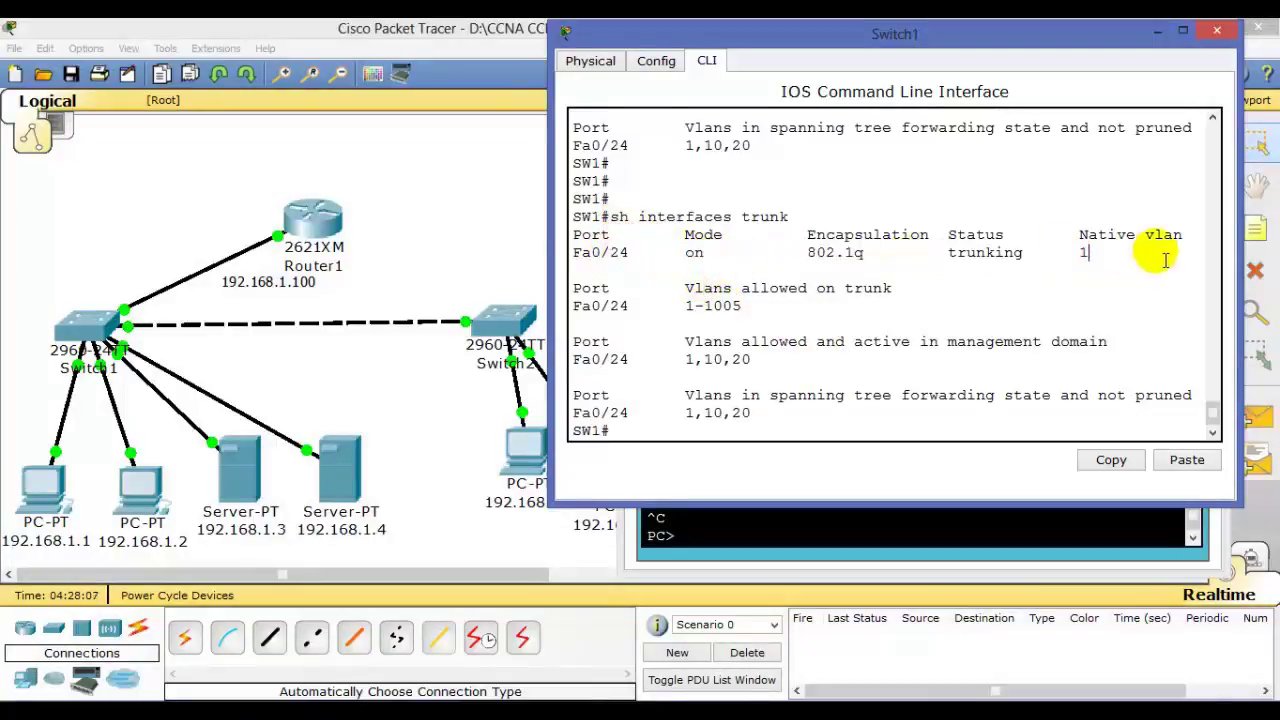
Step: On Switch2, separate the earlier output with blank lines and rerun sh interfaces trunk
click(482, 638)
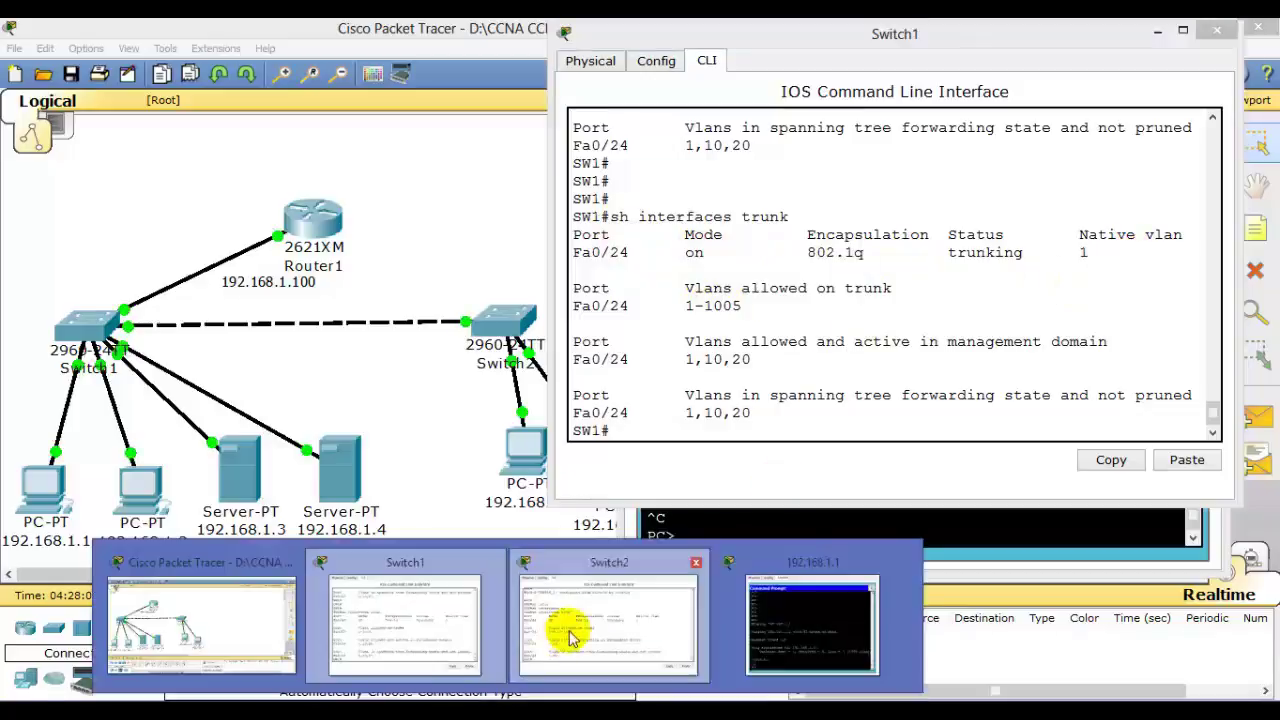
click(563, 632)
drag(915, 395, 1085, 400)
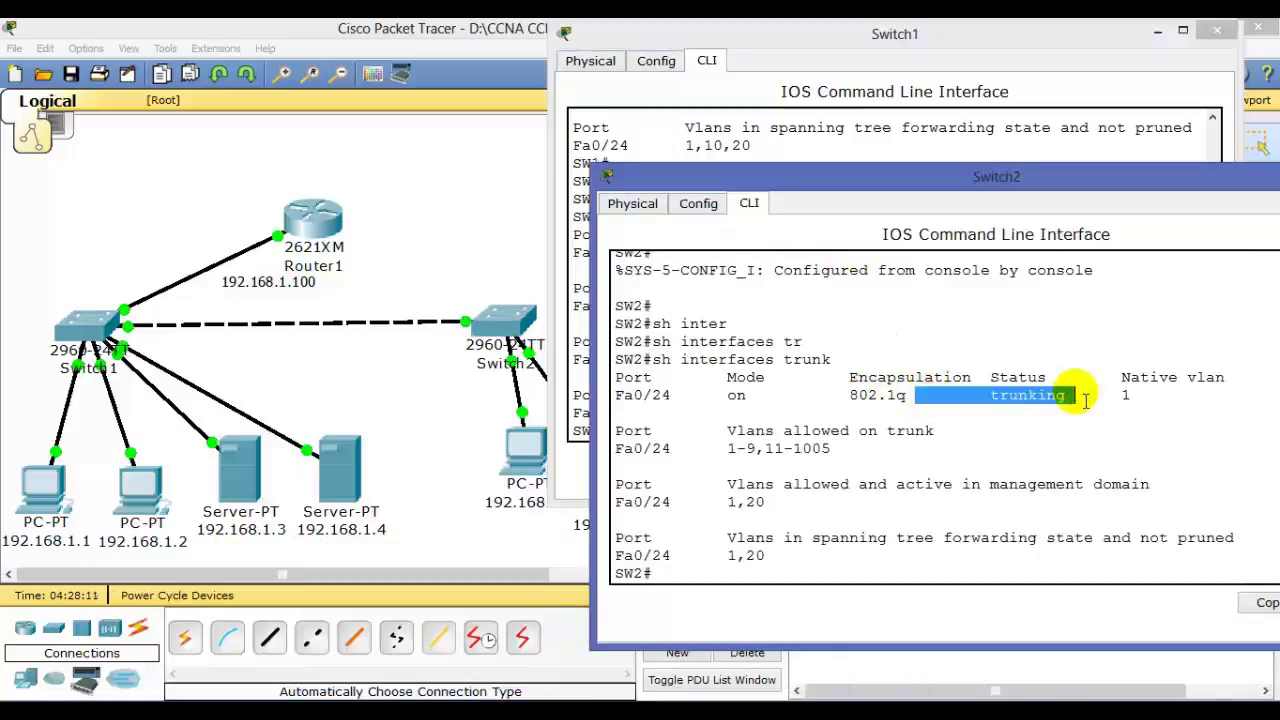
click(965, 416)
key(Return)
key(Return)
key(Return)
key(Return)
key(Return)
key(Return)
key(Return)
key(Return)
key(Return)
key(Return)
key(Return)
key(Return)
key(Return)
key(Return)
key(Return)
key(Return)
key(Return)
key(Return)
text(sh interfaces trunk)
key(Return)
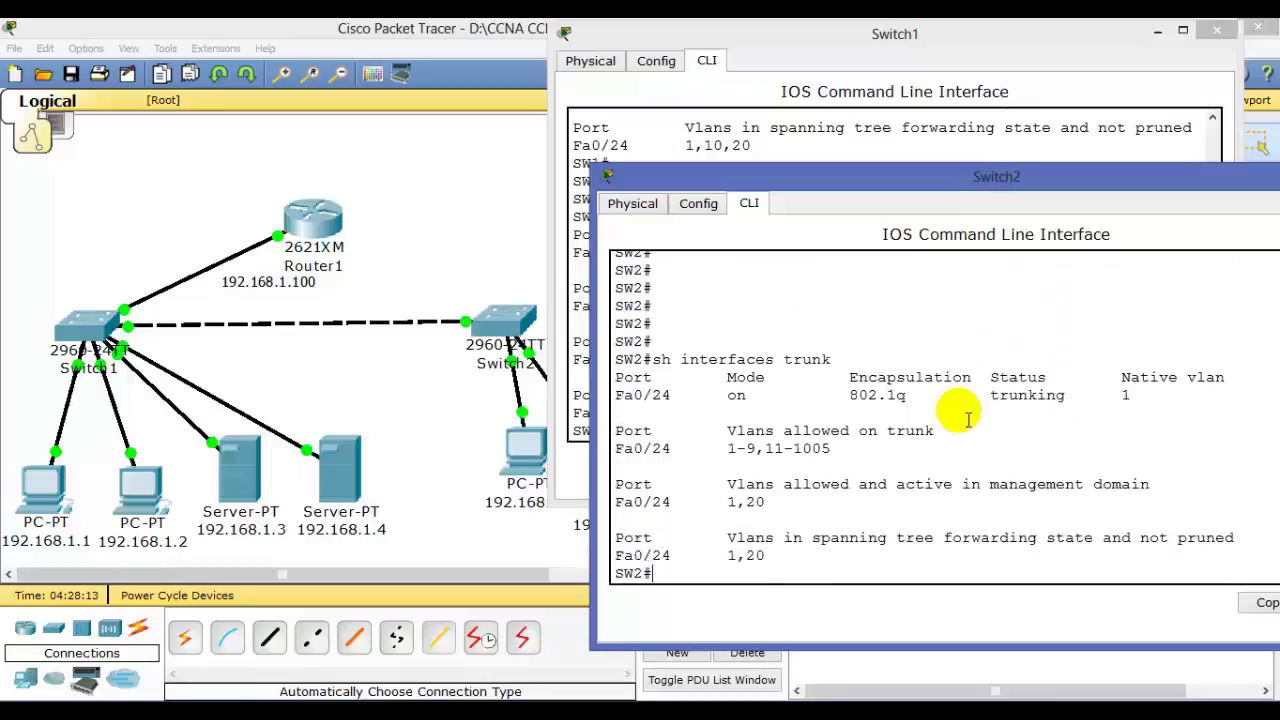
Step: Compare Fa0/24's encapsulation, trunking status and native VLAN on Switch2 with those on Switch1 by highlighting them
drag(695, 400, 915, 406)
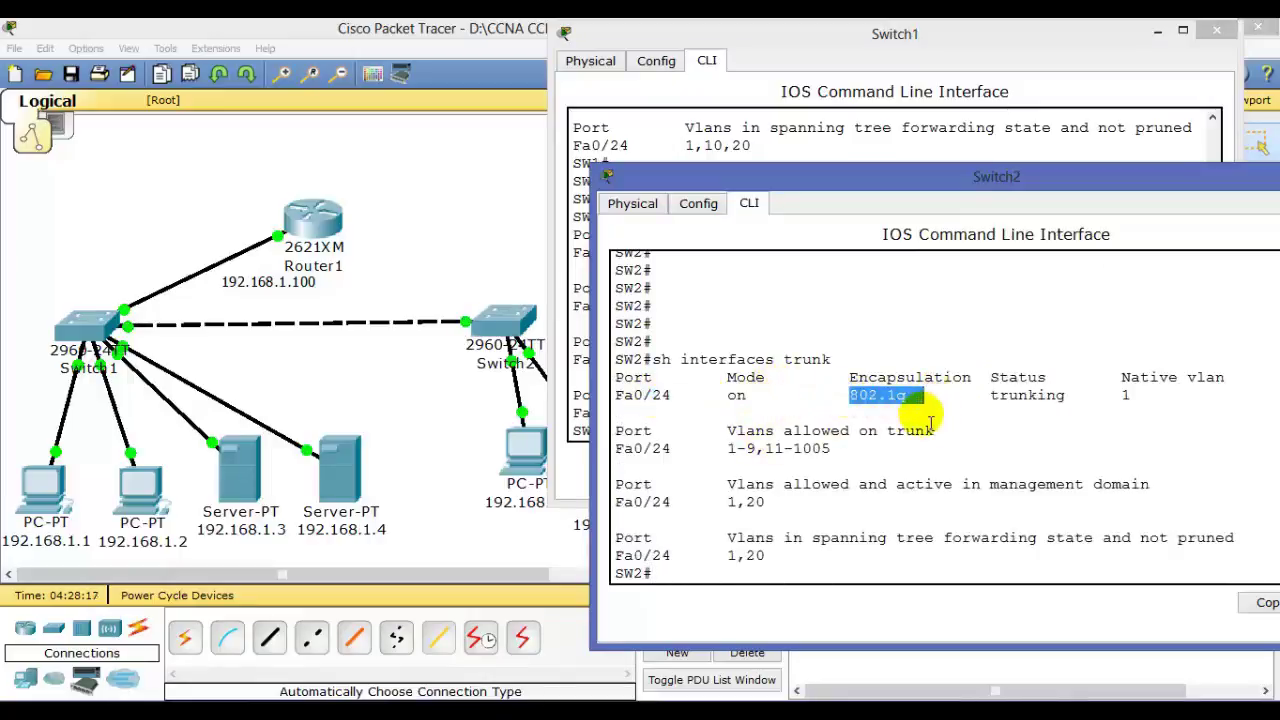
click(836, 127)
drag(800, 262, 1090, 255)
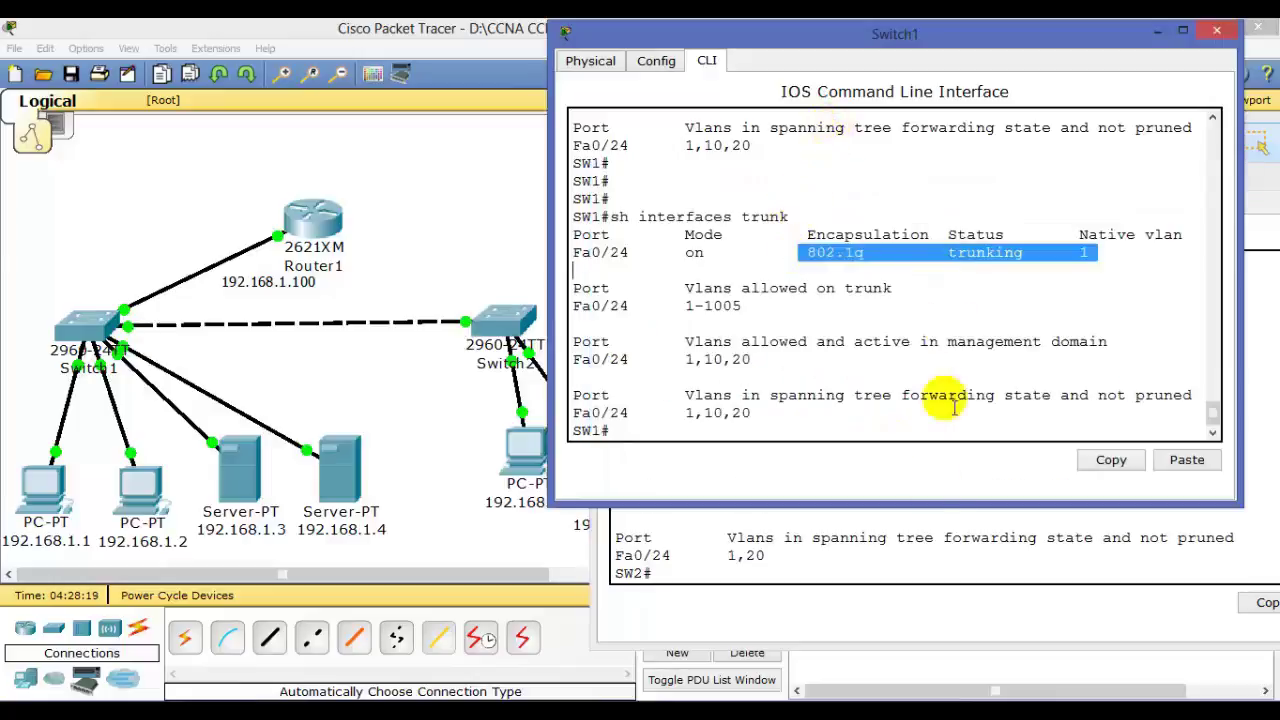
click(937, 543)
double_click(1050, 395)
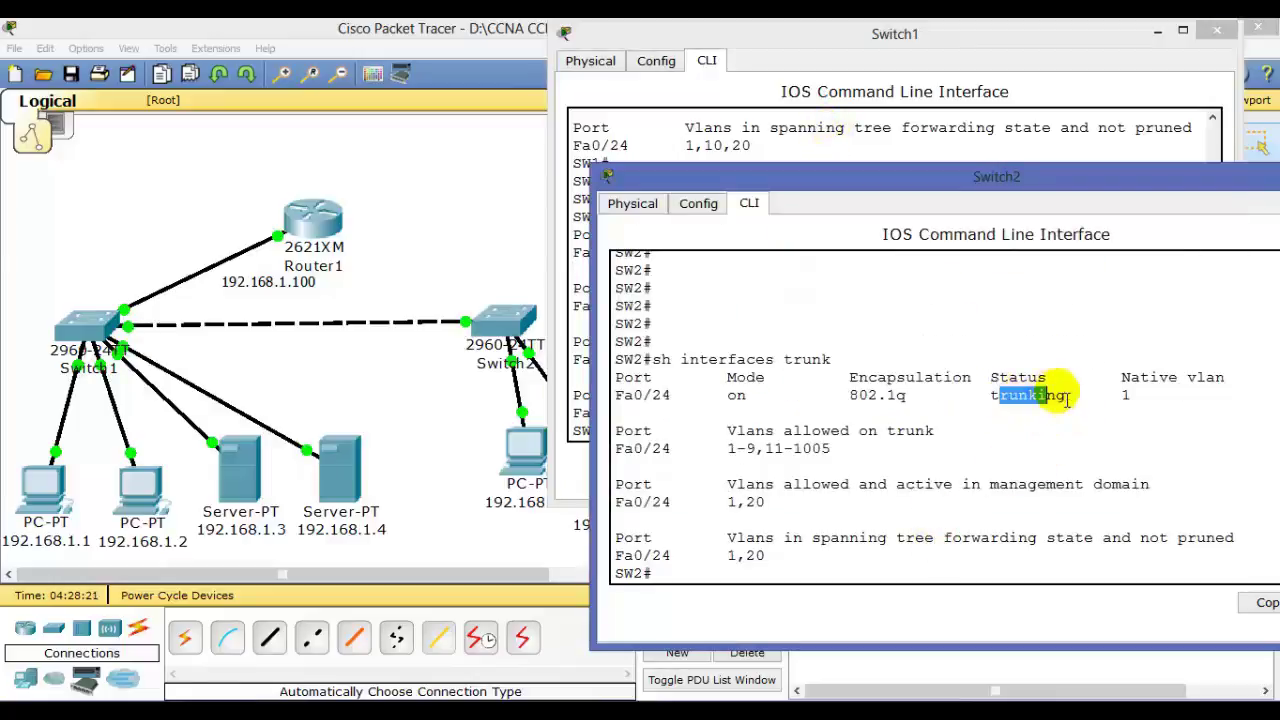
double_click(1126, 396)
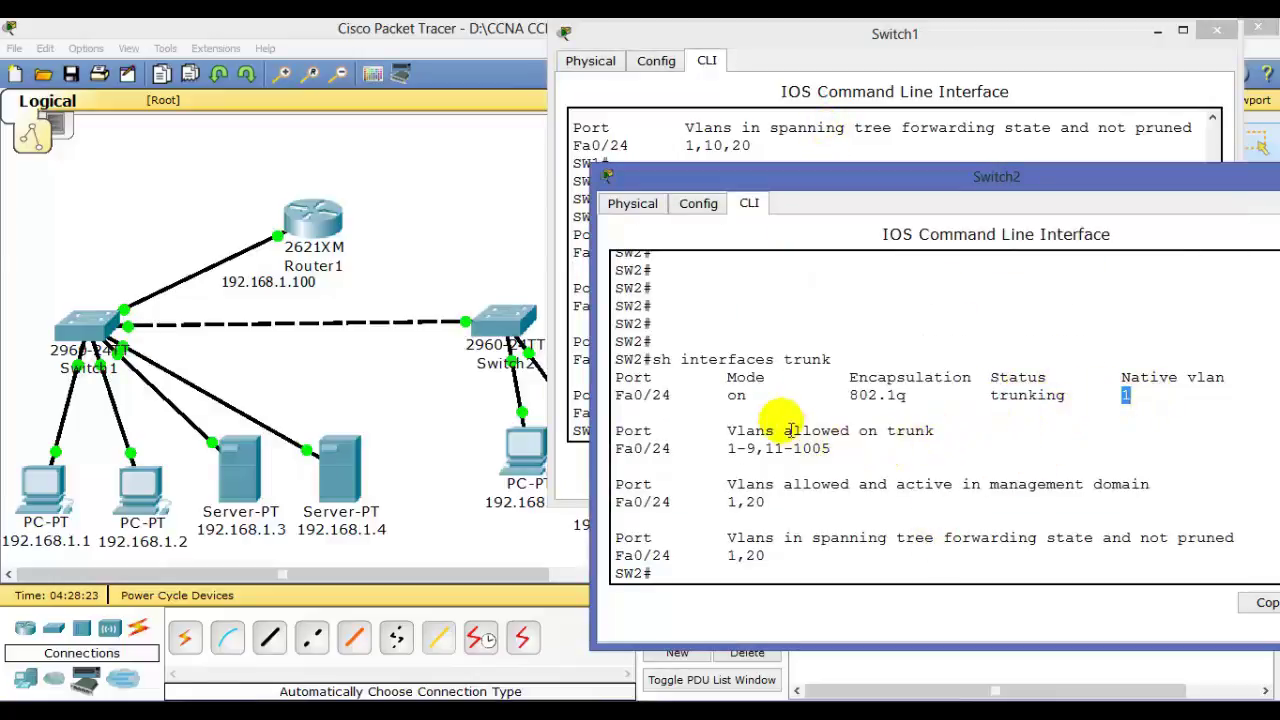
Step: Highlight Fa0/24's allowed VLANs on Switch1, draw an arrow marked "all" along the trunk from Switch1, and clear the drawing
click(772, 142)
drag(600, 313, 766, 316)
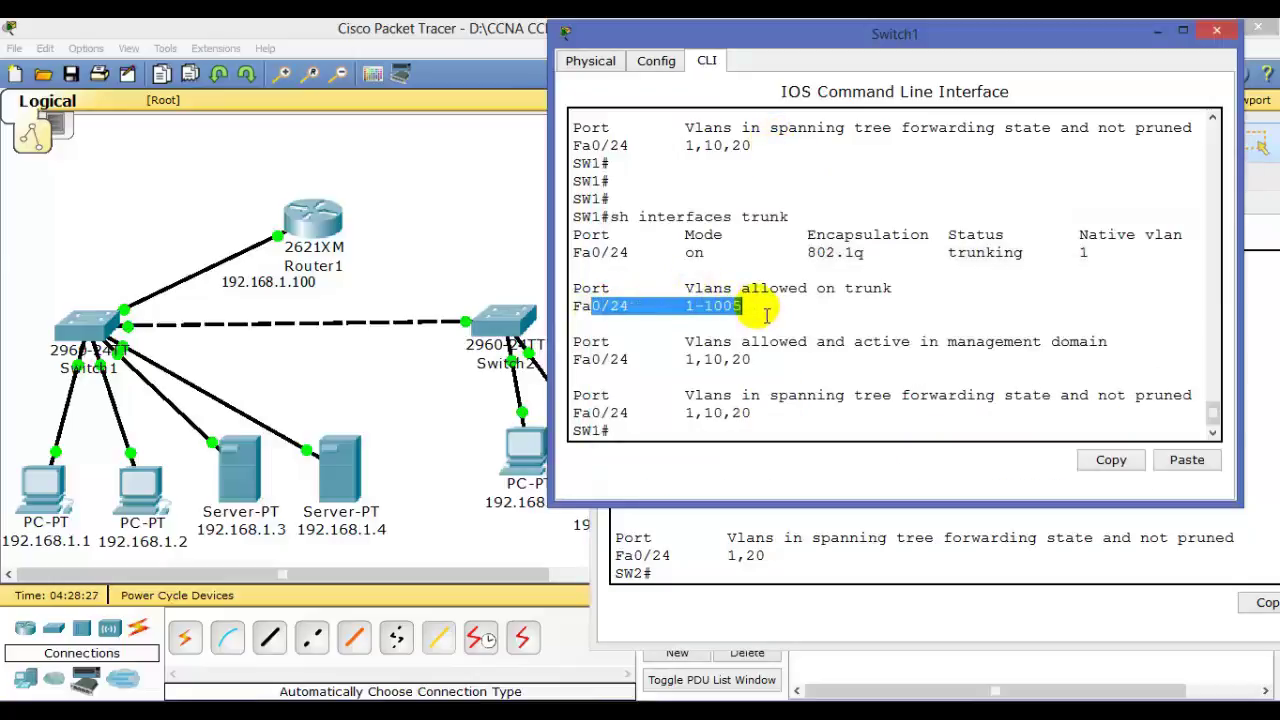
mouse_move(205, 336)
mouse_down()
mouse_move(310, 333)
mouse_move(286, 309)
mouse_move(315, 300)
mouse_up()
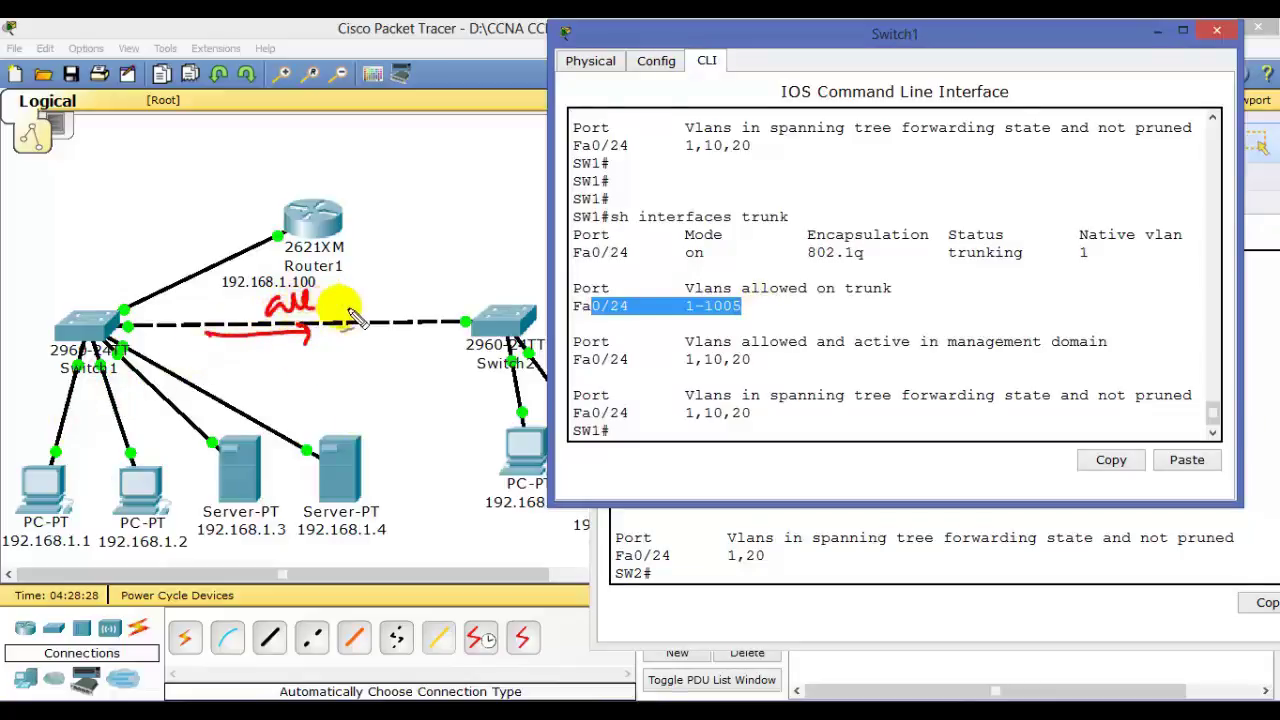
key(Escape)
Step: Highlight the VLANs allowed on Fa0/24 in Switch2's trunk output
click(786, 555)
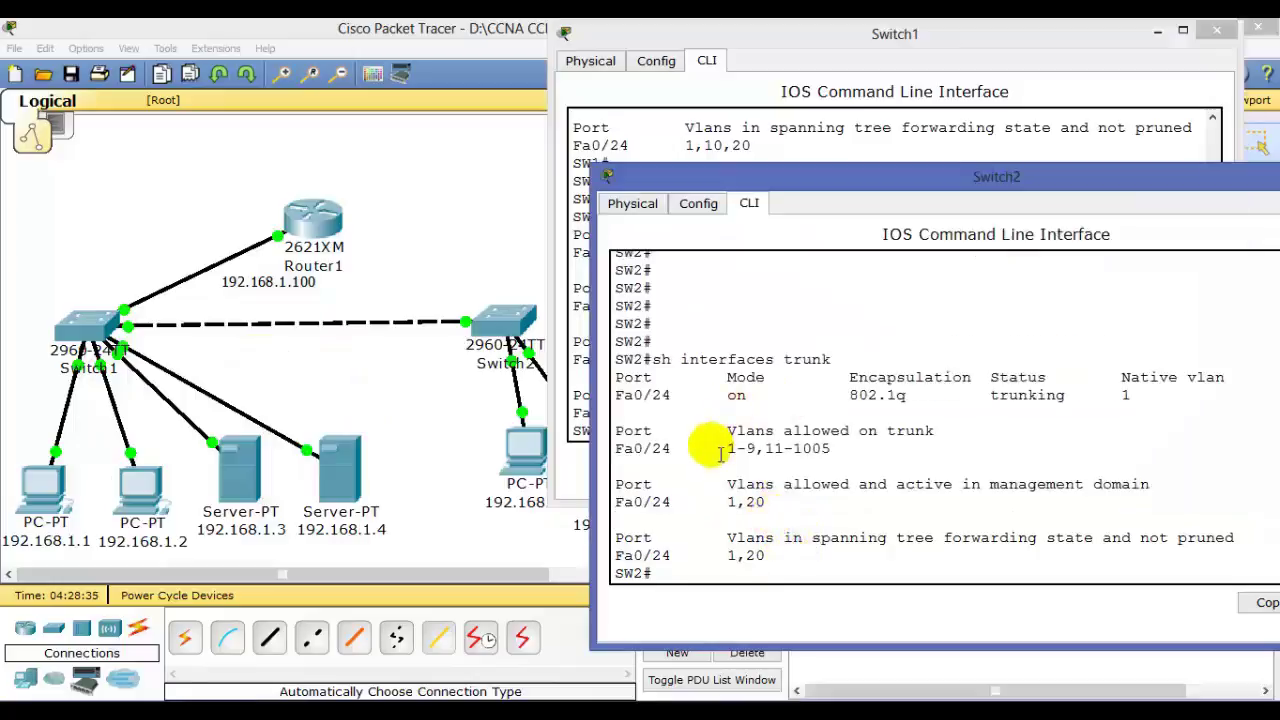
drag(727, 448, 832, 450)
click(770, 460)
drag(722, 449, 842, 456)
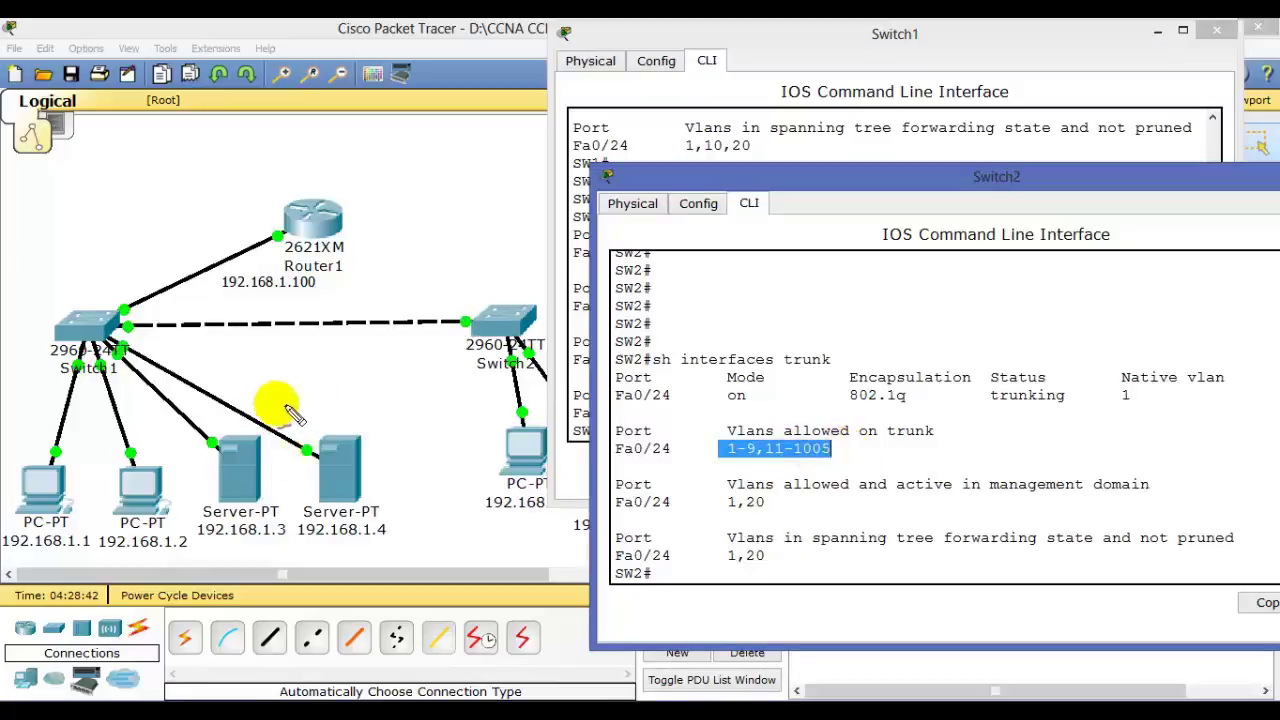
Step: Draw an arrow marked "all" from Switch1 along the trunk and a crossed-out return arrow marked 10 from Switch2
mouse_move(232, 341)
mouse_down()
mouse_move(330, 341)
mouse_move(318, 348)
mouse_up()
drag(268, 300, 287, 317)
drag(296, 293, 299, 317)
mouse_move(445, 355)
mouse_down()
mouse_move(380, 366)
mouse_move(414, 372)
mouse_move(398, 372)
mouse_up()
drag(397, 287, 398, 305)
drag(420, 284, 421, 285)
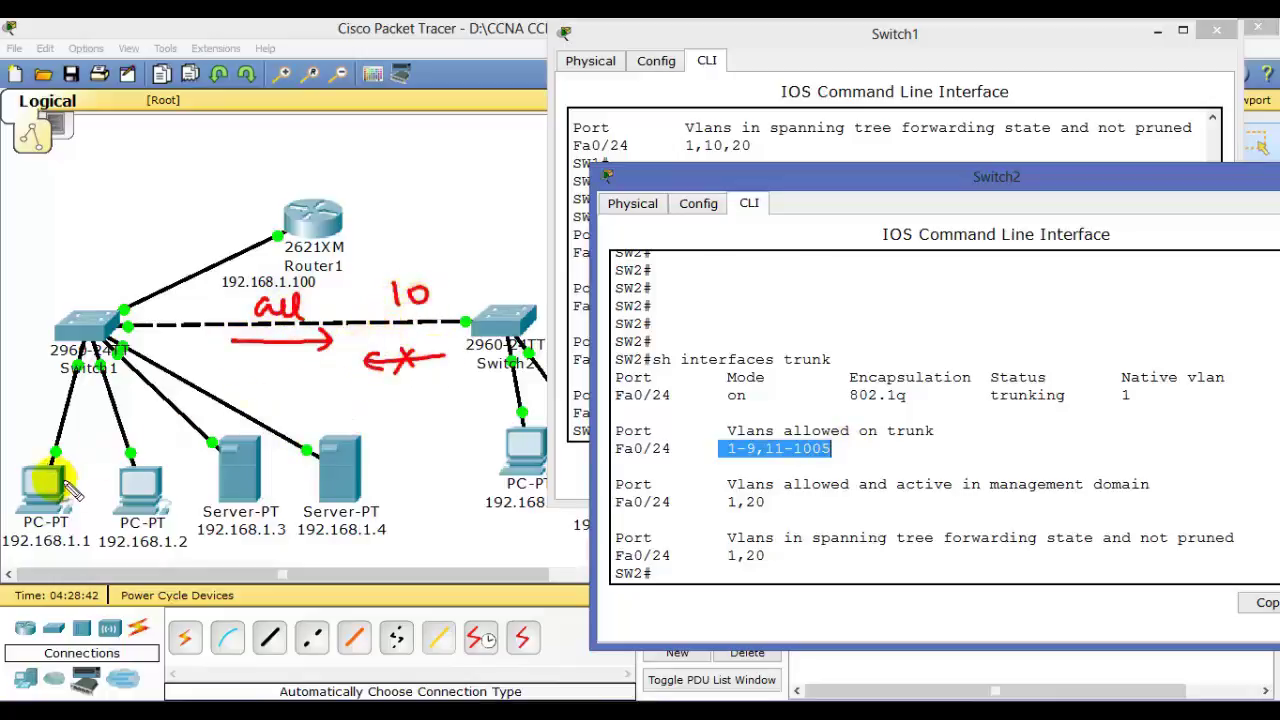
Step: Circle PCs 192.168.1.1 and 192.168.1.5 and draw a curved line between them labelled 10
drag(45, 455, 50, 452)
drag(520, 432, 525, 434)
mouse_move(52, 472)
mouse_down()
mouse_move(264, 398)
mouse_move(465, 435)
mouse_up()
mouse_move(376, 424)
mouse_down()
mouse_move(378, 446)
mouse_move(395, 426)
mouse_up()
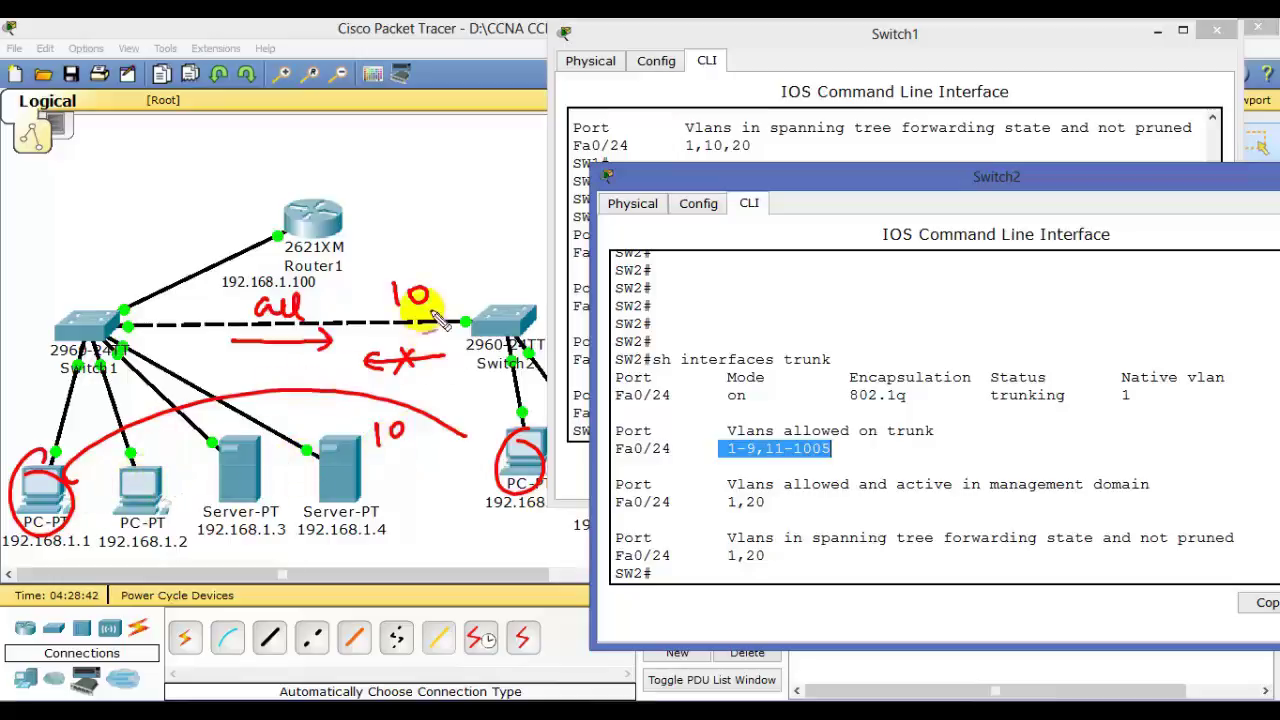
Step: Circle both trunk ends, note "allow" for Switch1's end and "Not all" for Switch2's end, and clear the drawing
mouse_move(443, 318)
mouse_down()
mouse_move(436, 250)
mouse_move(442, 262)
mouse_up()
mouse_move(382, 228)
mouse_down()
mouse_move(463, 190)
mouse_move(445, 230)
mouse_move(470, 200)
mouse_up()
mouse_move(430, 285)
mouse_down()
mouse_move(420, 300)
mouse_move(445, 290)
mouse_up()
mouse_move(180, 288)
mouse_down()
mouse_move(186, 363)
mouse_move(226, 193)
mouse_move(312, 162)
mouse_up()
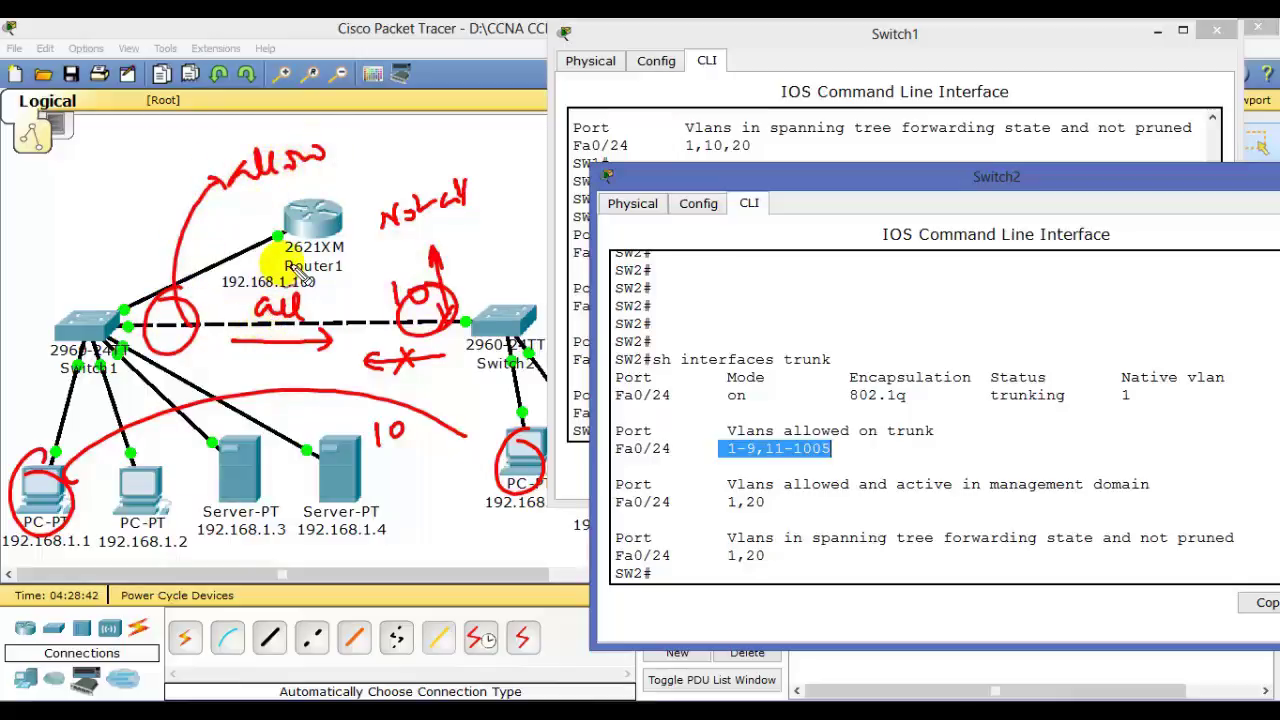
key(Escape)
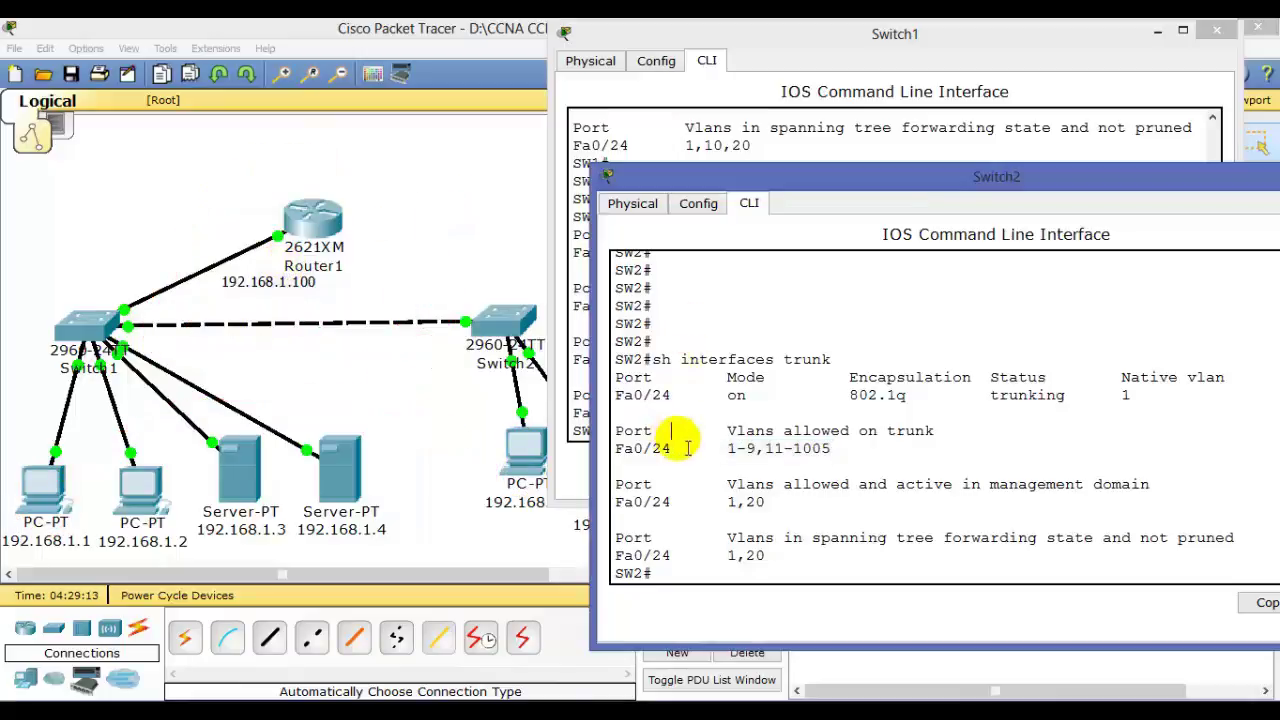
Step: On Switch2, list the allowed-VLAN options for interface f0/24 and apply switchport trunk allowed vlan 10
key(Return)
key(Return)
text(conf t)
key(Return)
key(Return)
text(int f0/24)
key(Return)
text(sw)
key(Tab)
text(t)
key(Tab)
text(al)
key(Tab)
text(?)
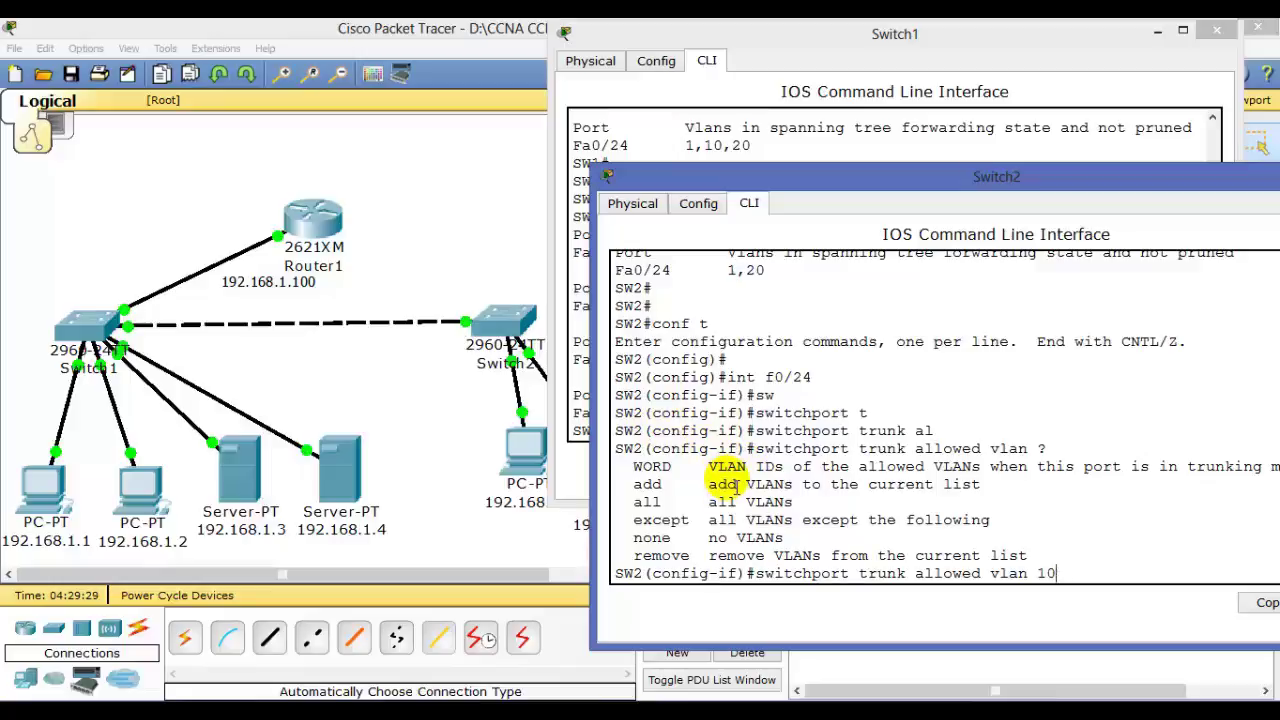
key(Return)
Step: Exit Switch2's configuration mode, run sh interfaces trunk, and highlight Fa0/24's allowed VLANs
key(Return)
text(end)
key(Return)
key(Return)
text(sh int)
key(Tab)
text(t)
key(Tab)
key(Return)
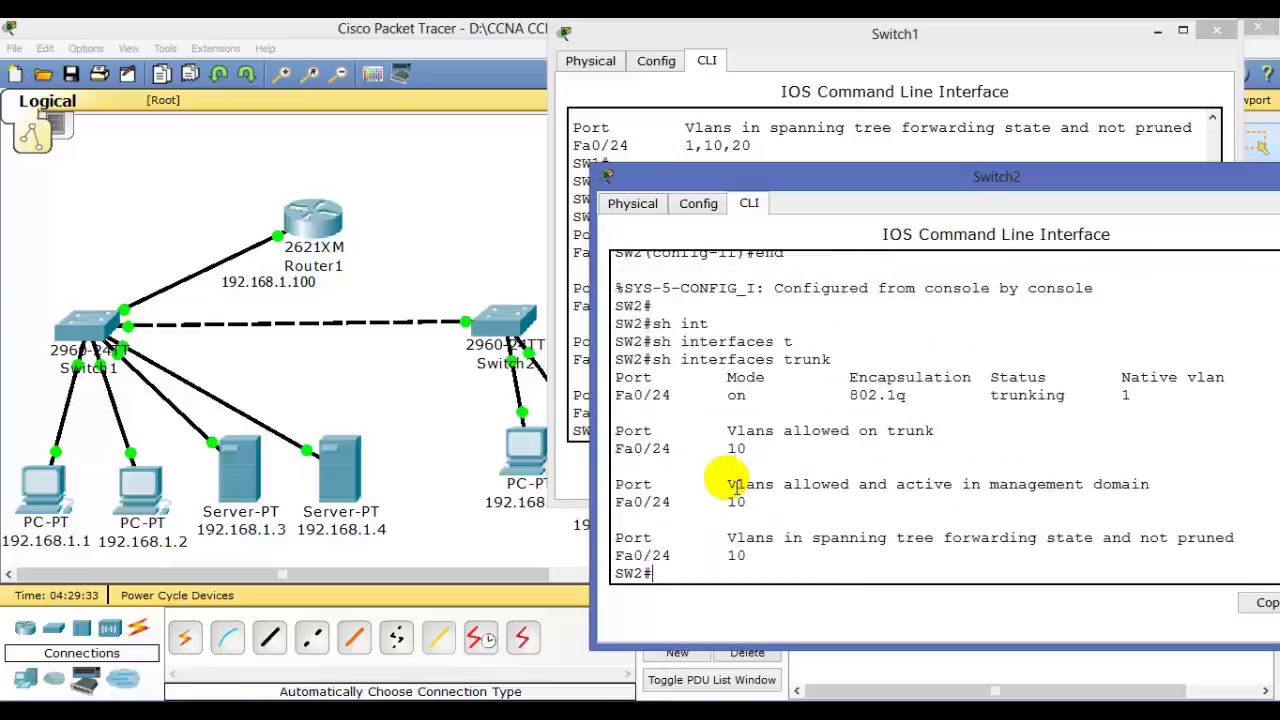
drag(652, 448, 807, 468)
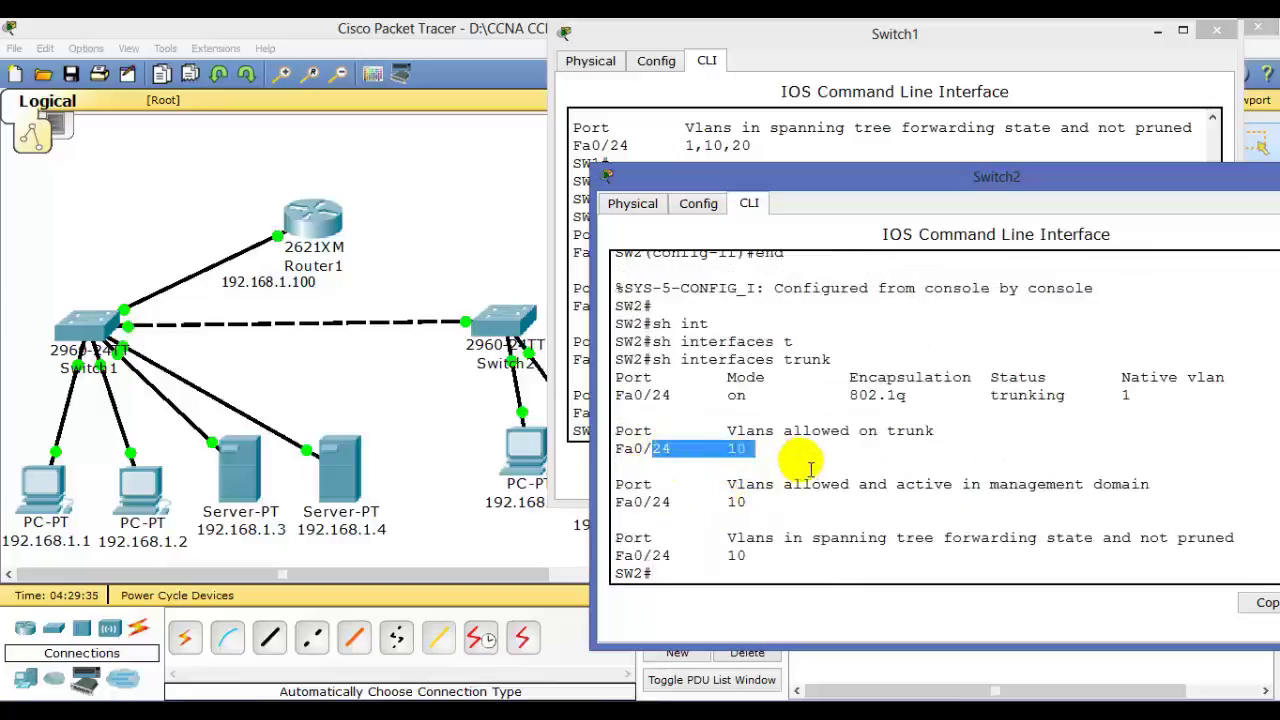
Step: Enter configuration mode on Switch2 and open interface f0/24 for configuration
key(Return)
key(Return)
text(conf t)
key(Return)
key(Return)
text(int )
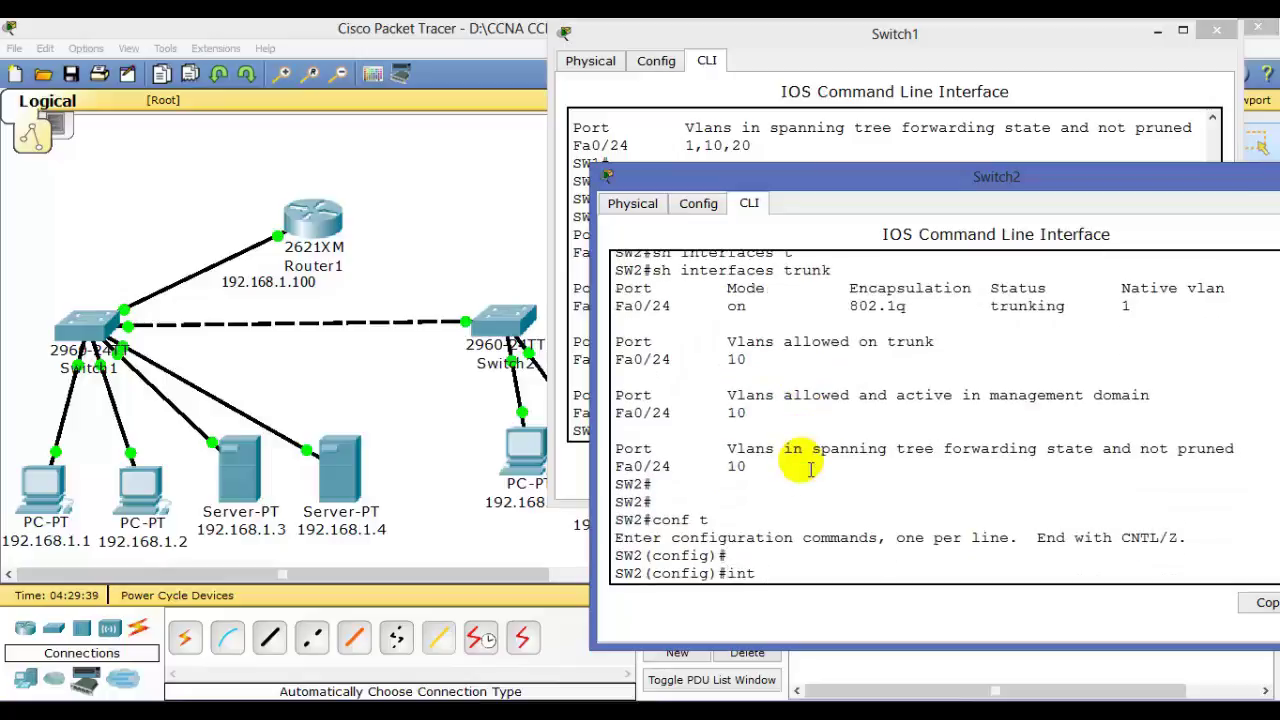
text(f0/24)
key(Return)
Step: Query which values the command switchport trunk allowed vlan add accepts on Switch2's f0/24 interface
text(s)
key(Tab)
text(w)
key(Tab)
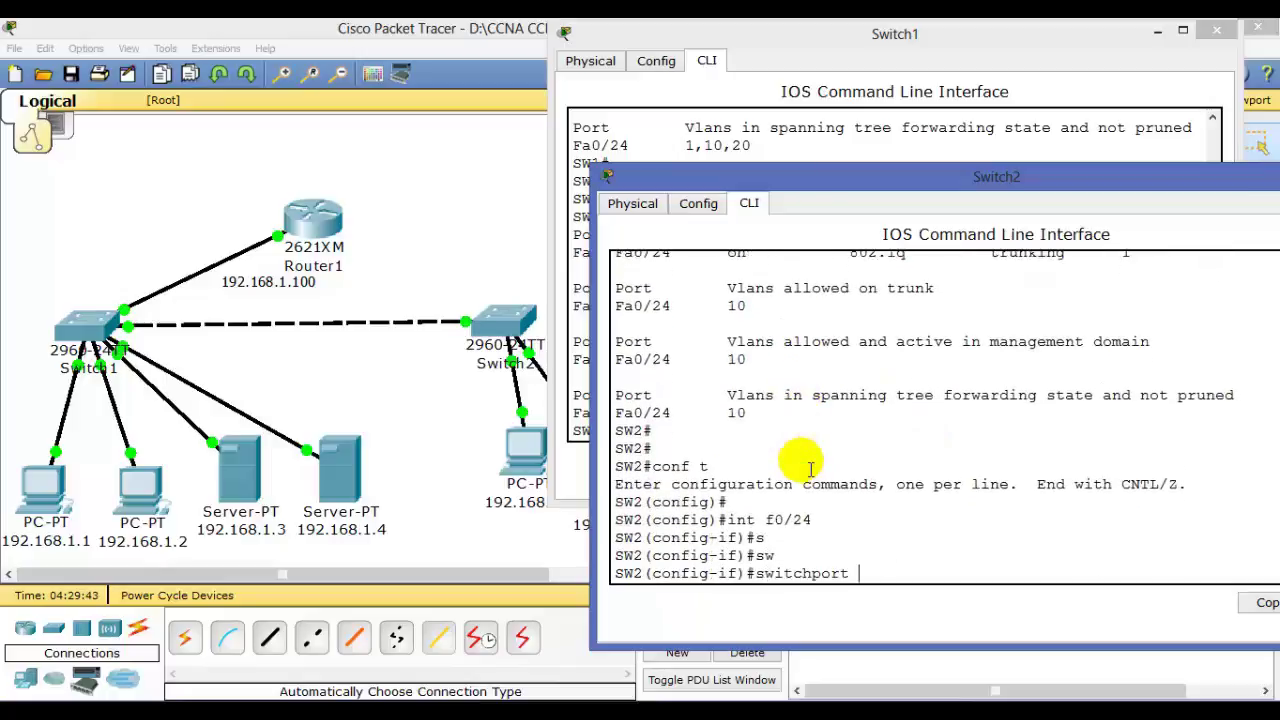
text(t)
key(Tab)
text(al)
key(Tab)
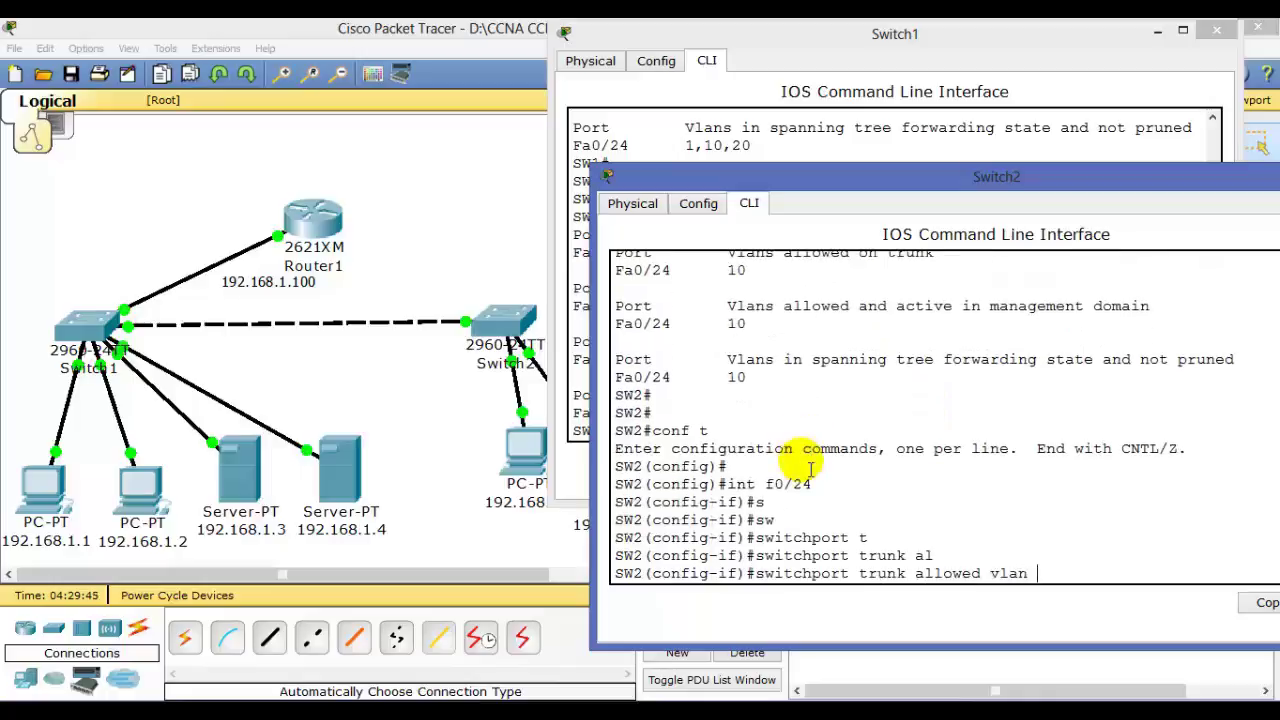
text(vlan ad)
key(Tab)
text(?)
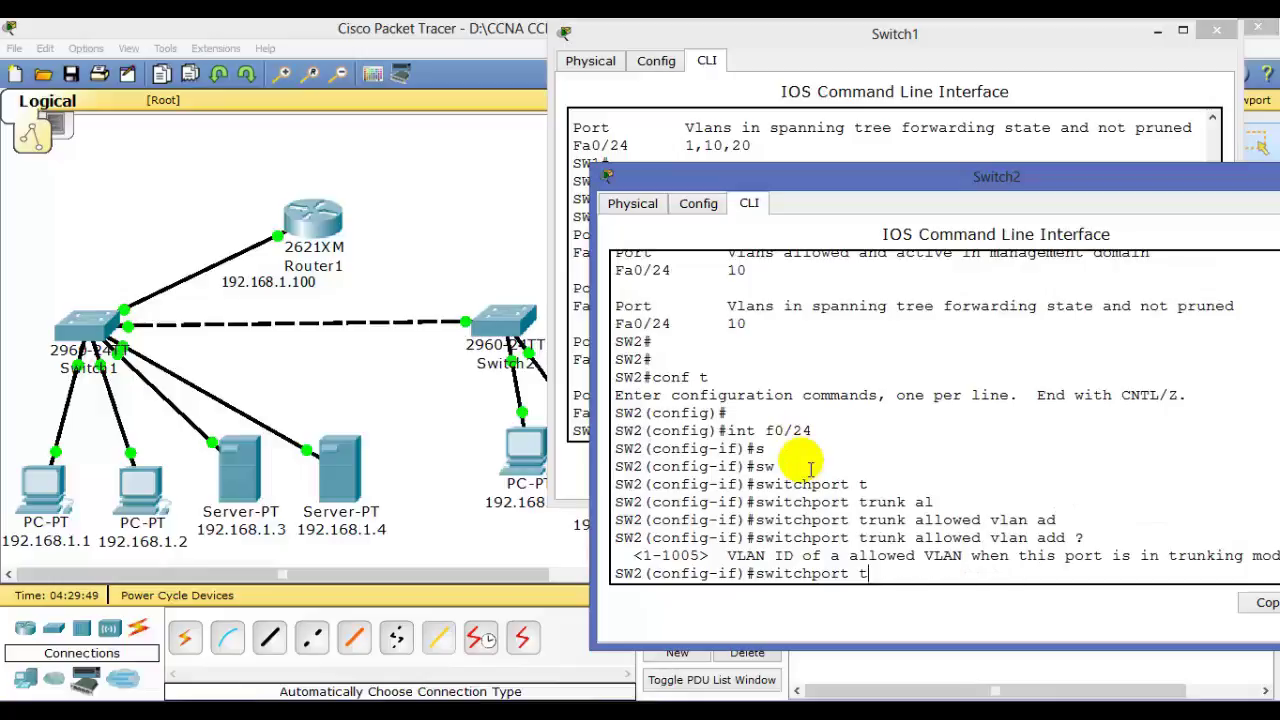
Step: Start the switchport trunk allowed command again and list the keywords it accepts
key(Tab)
text(tr)
key(Tab)
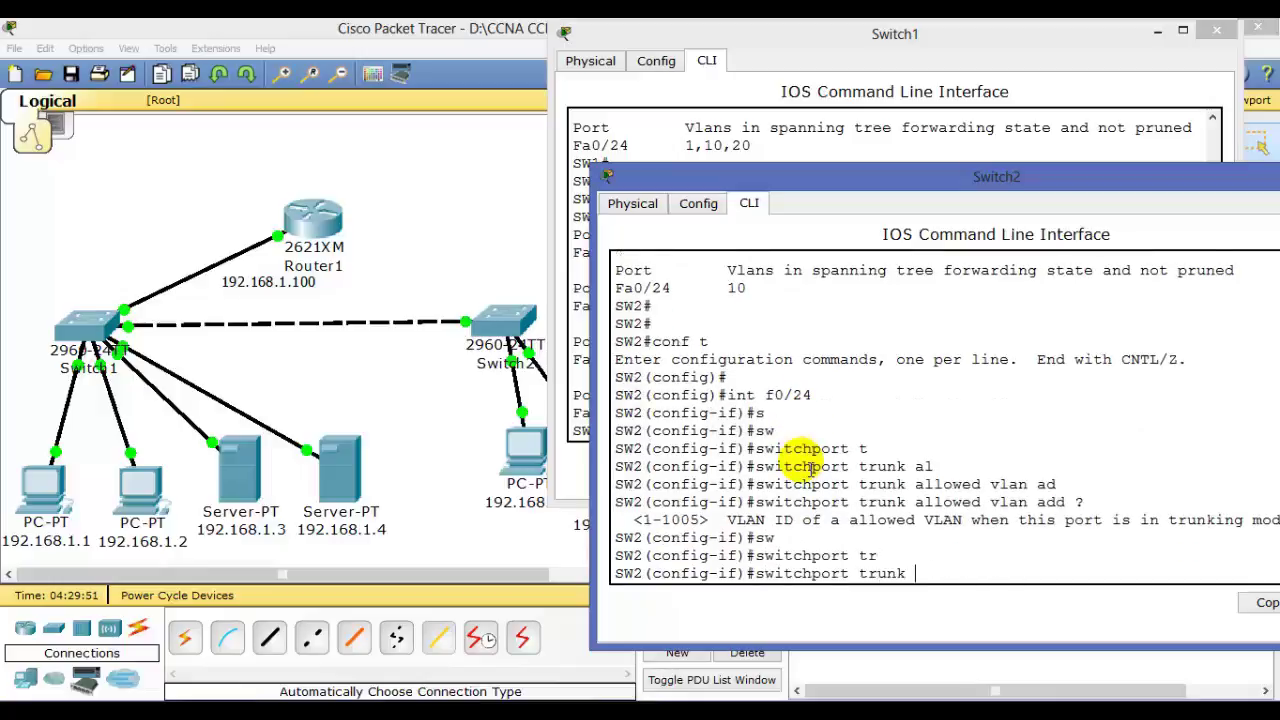
text(al)
key(Tab)
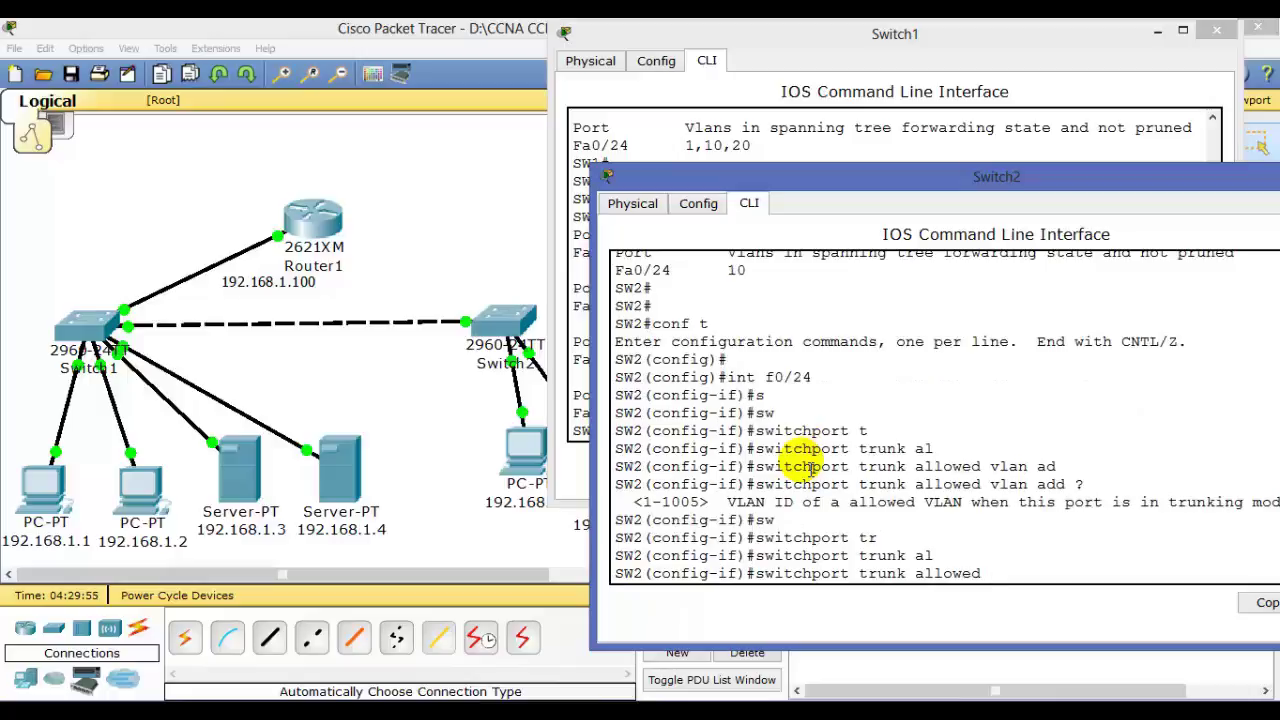
text(ex)
key(Tab)
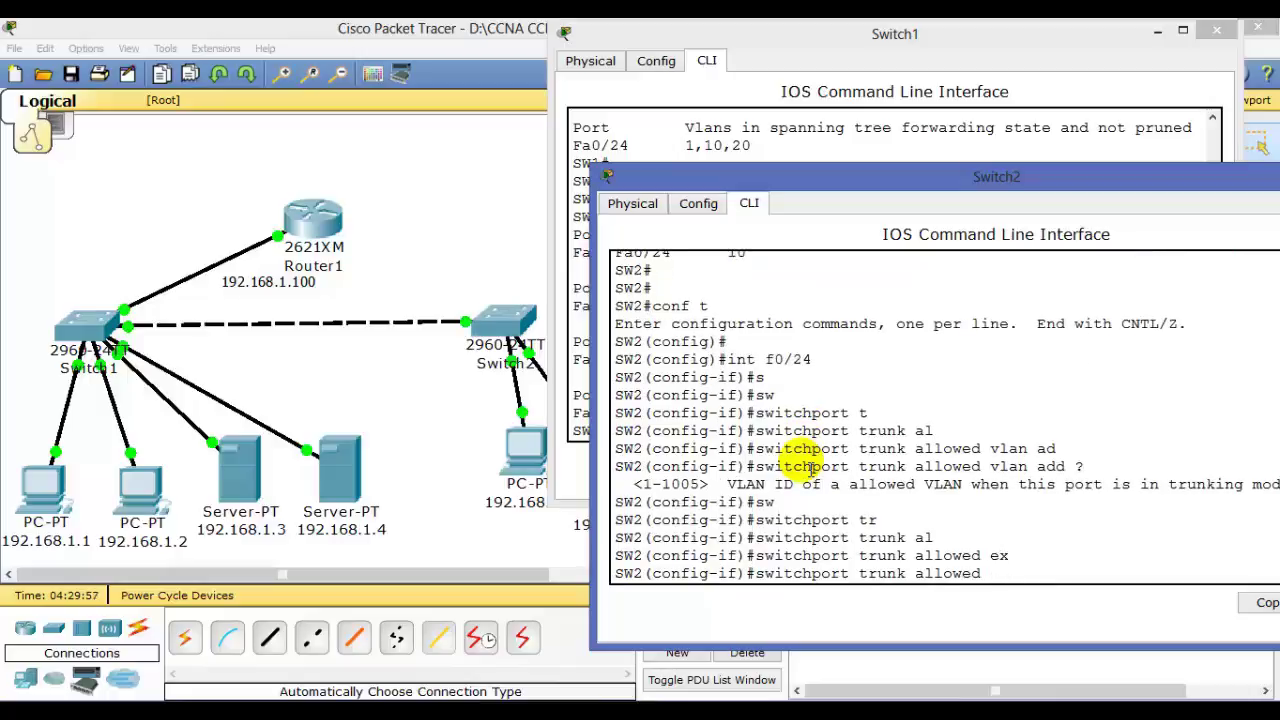
text(?)
Step: List the options of switchport trunk allowed vlan and apply switchport trunk allowed vlan except 10 to f0/24
text(vlan)
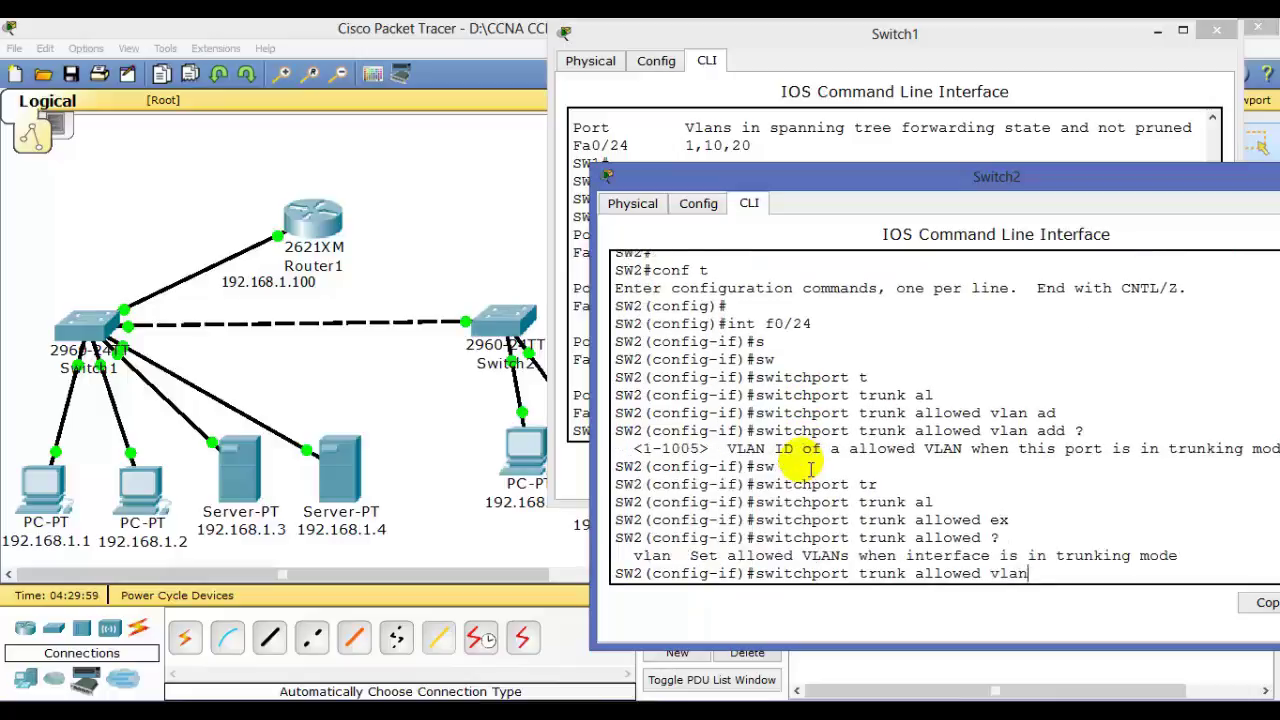
key(Tab)
text(?ex)
key(Tab)
text(10)
key(Return)
key(Return)
key(Return)
key(Return)
key(Return)
key(Return)
Step: End Switch2's configuration session, run sh interfaces trunk, and highlight the VLANs allowed on the Fa0/24 trunk
text(end)
key(Return)
text(sh itn)
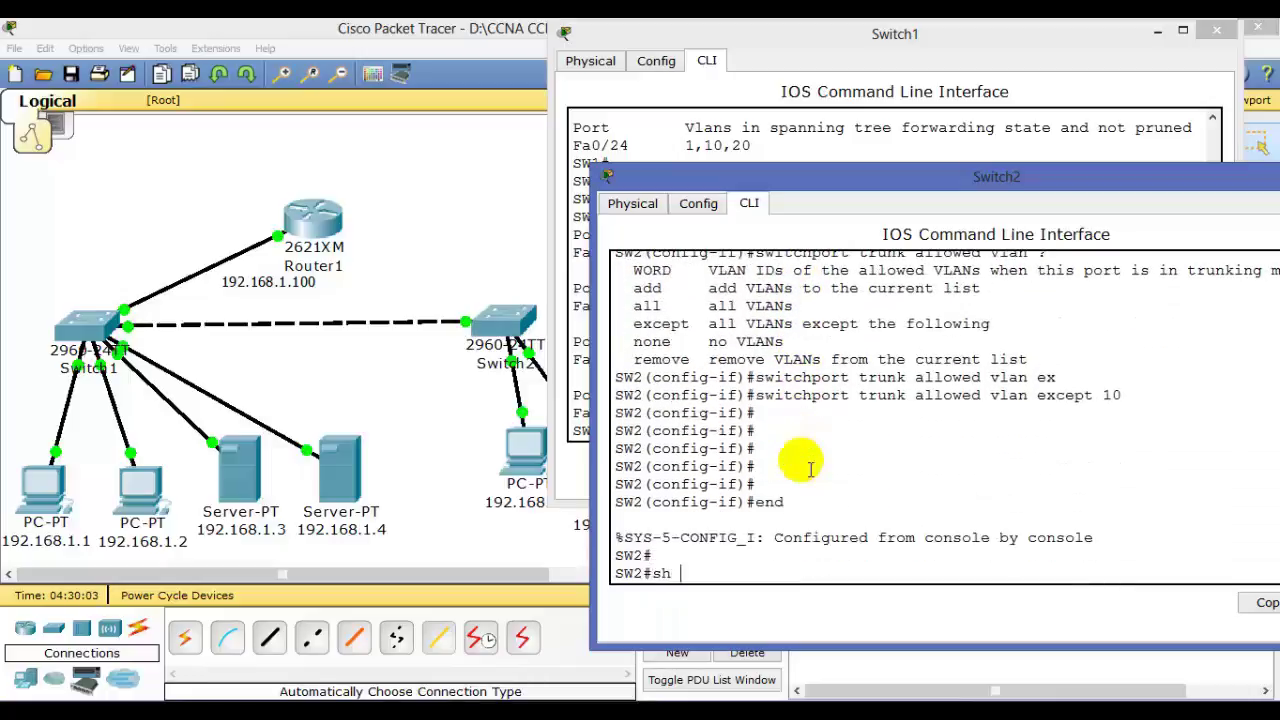
key(Tab)
text(t)
key(Tab)
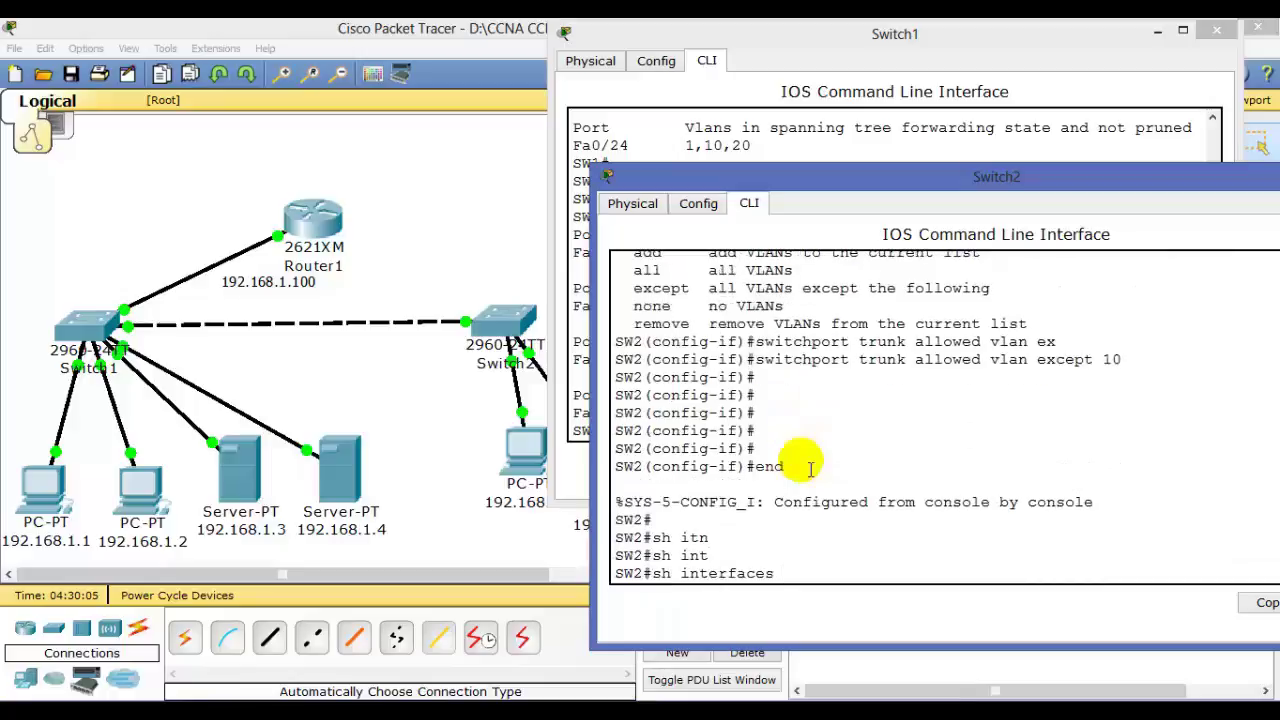
text(tr)
key(Tab)
key(Return)
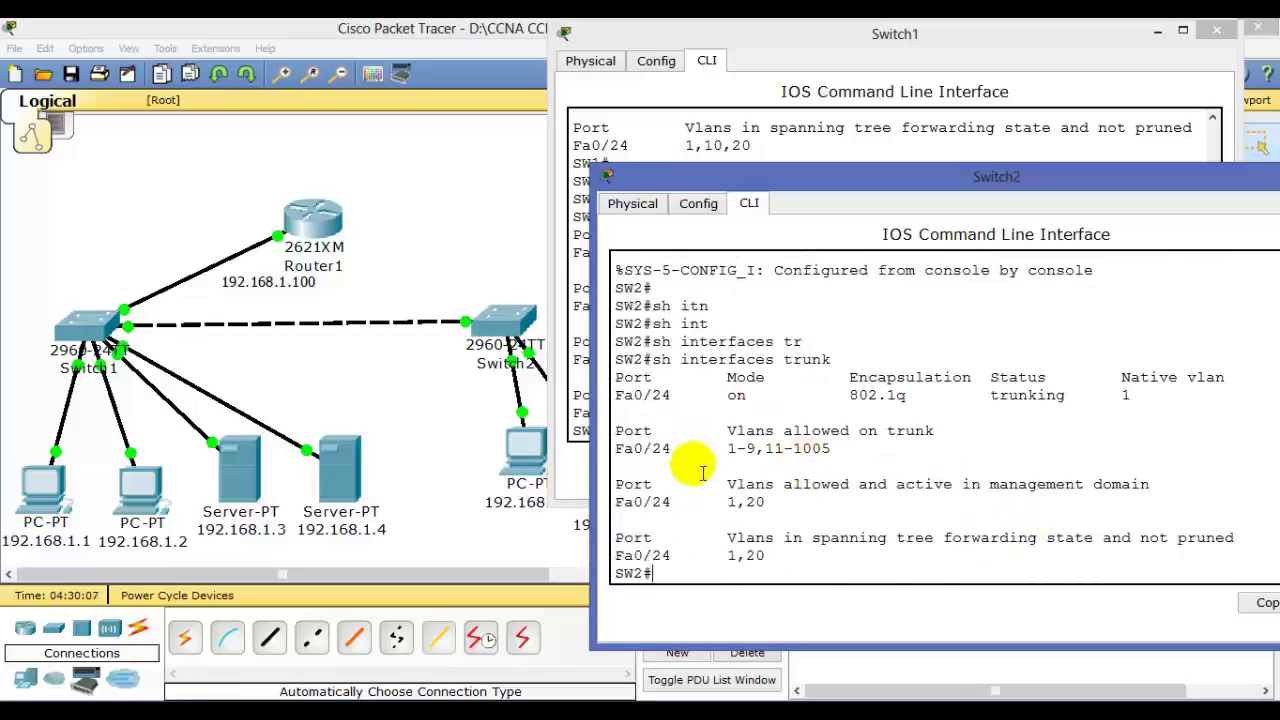
drag(718, 449, 855, 448)
Step: Return to configuration mode on Switch2 with conf t and select interface f0/24
key(Return)
key(Return)
text(conf t)
key(Return)
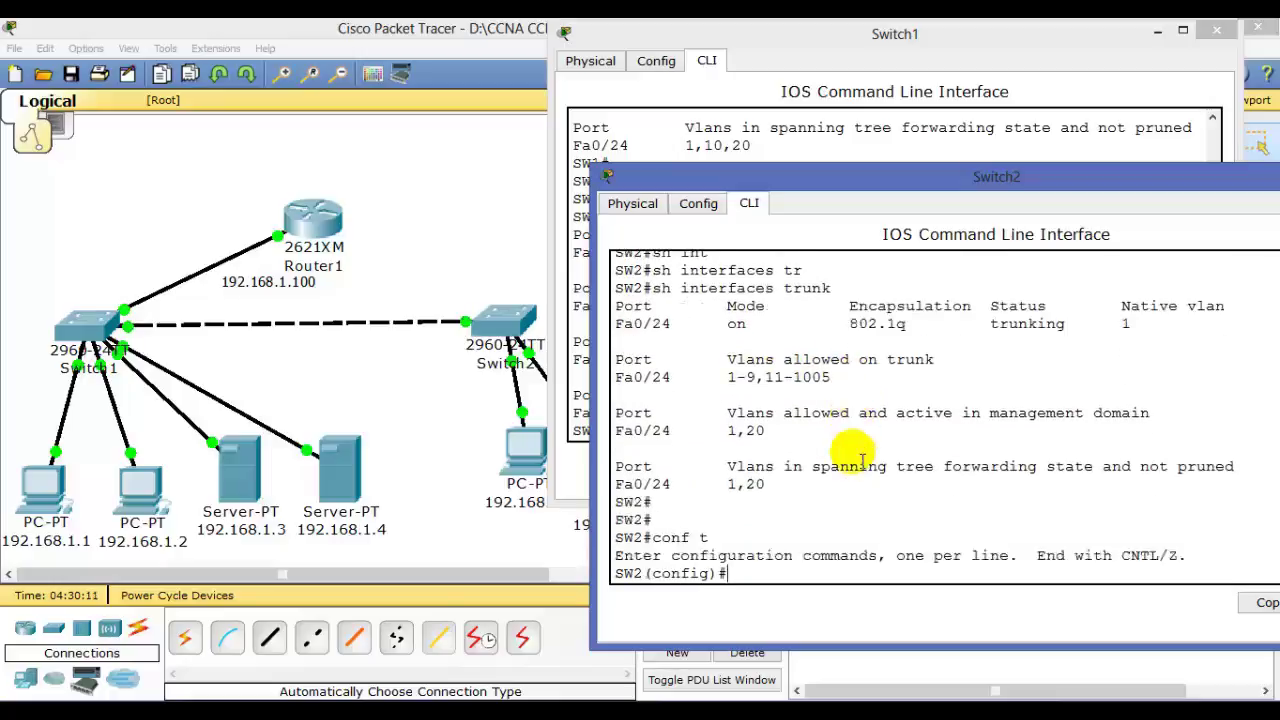
key(Return)
text(itn)
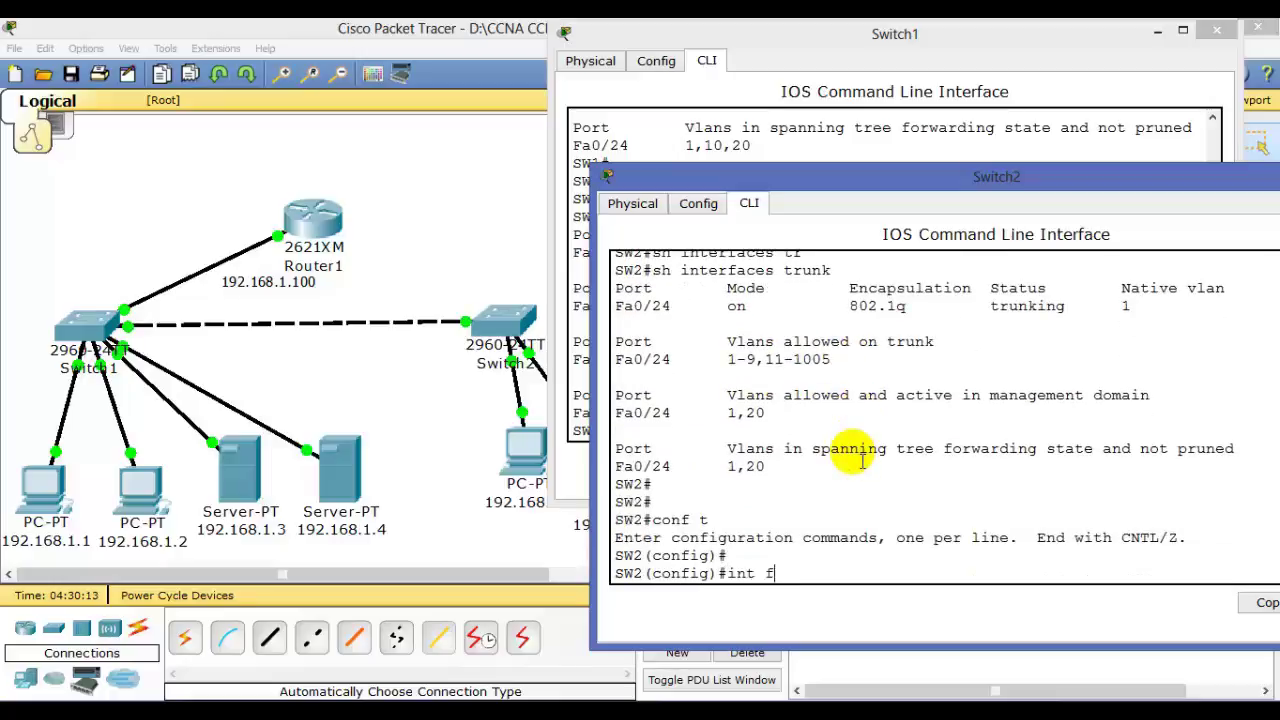
text(24)
key(Return)
Step: Compose switchport trunk allowed vlan add for f0/24 and list the VLAN IDs it accepts
text(s)
key(Tab)
text(w)
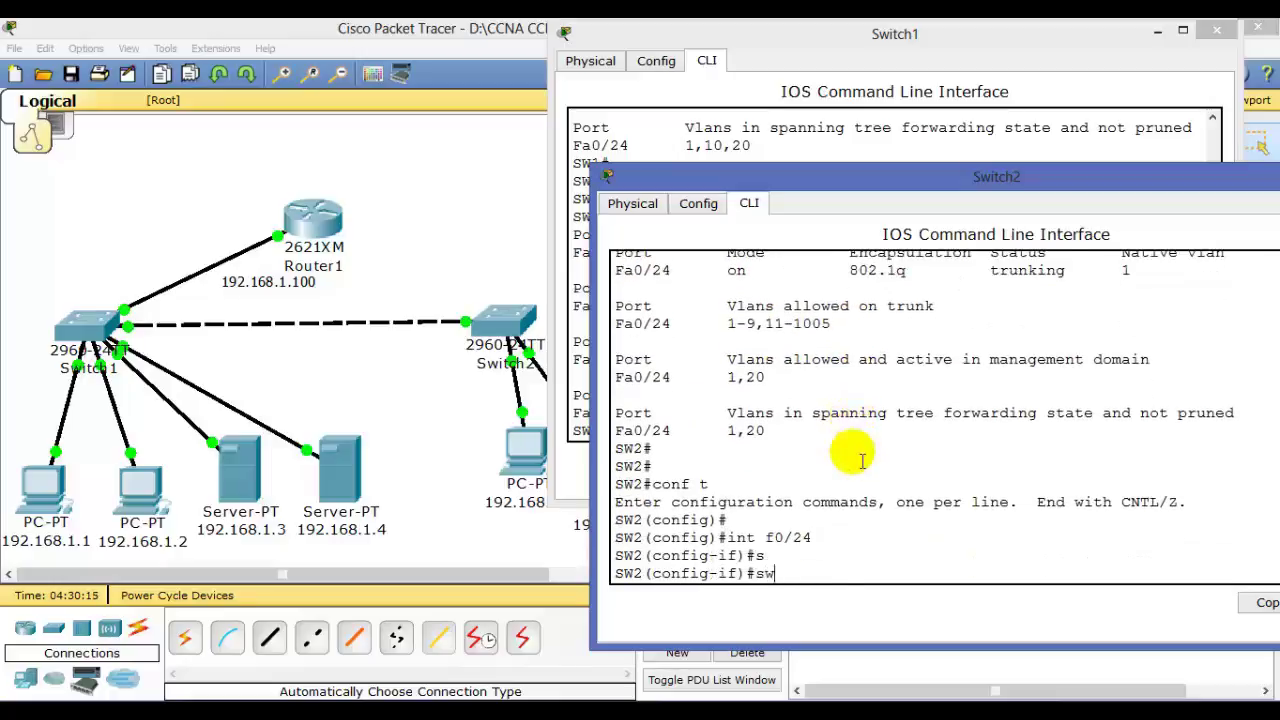
key(Tab)
text(t)
key(Tab)
text(al)
key(Tab)
text(vlan a)
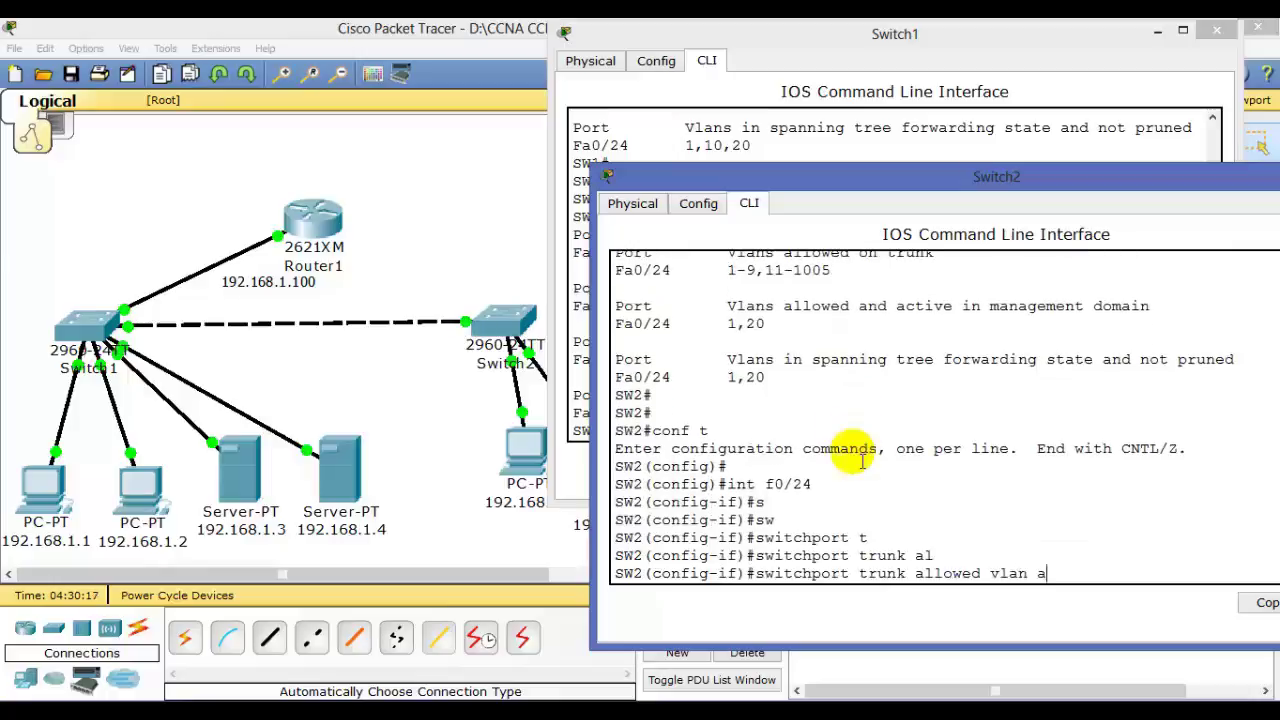
text(d)
key(Tab)
text(?)
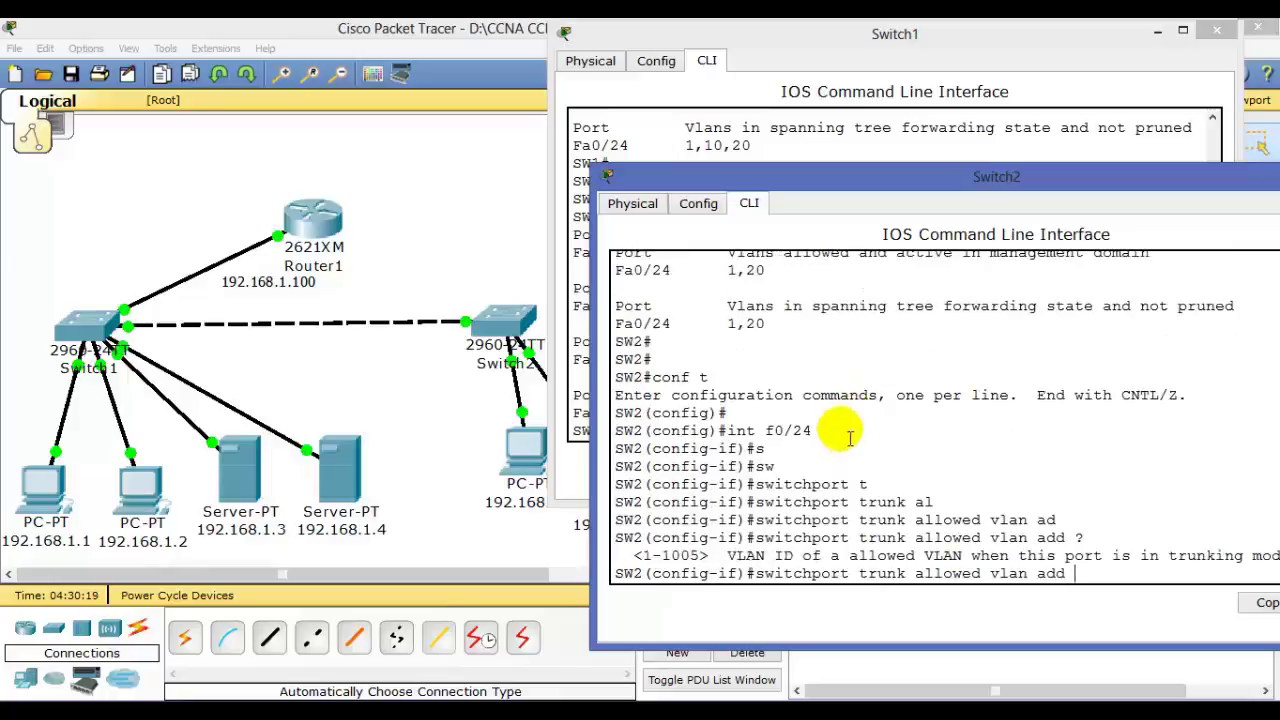
Step: Highlight Fa0/24's allowed VLAN range in the earlier trunk output, and apply switchport trunk allowed vlan add 10
scroll(766, 340, up, 1)
drag(737, 298, 849, 300)
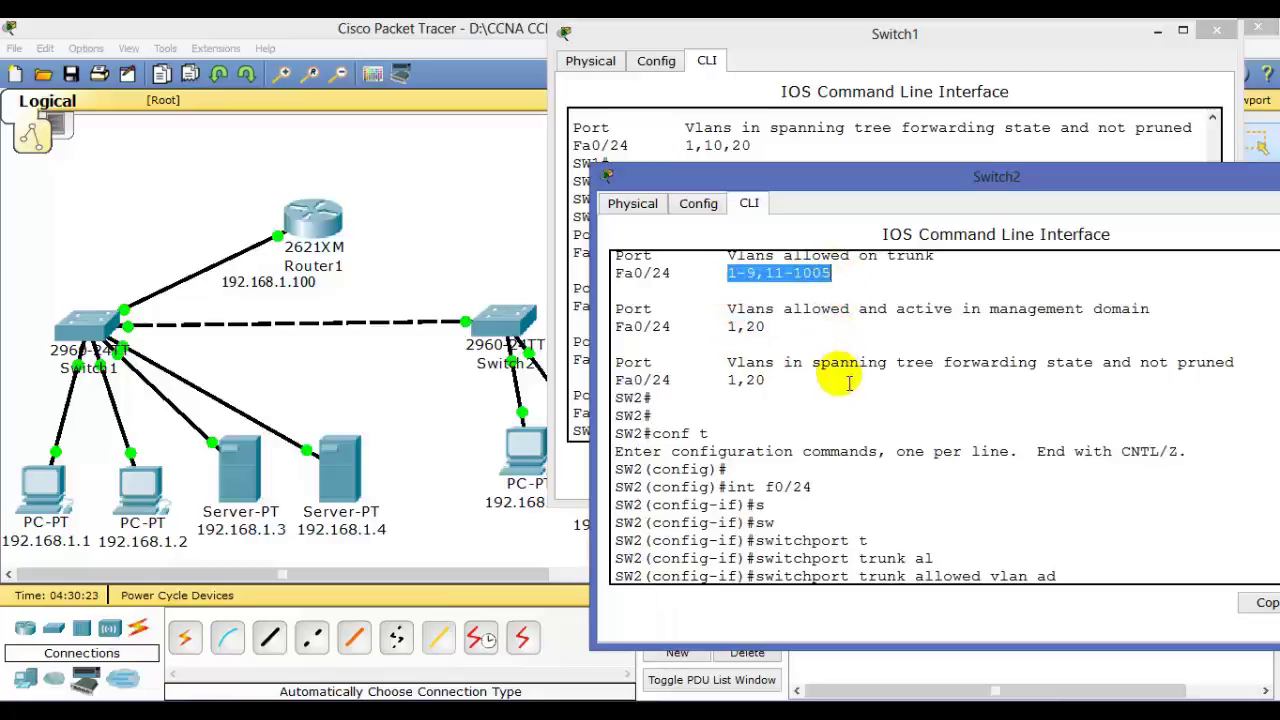
scroll(848, 385, down, 1)
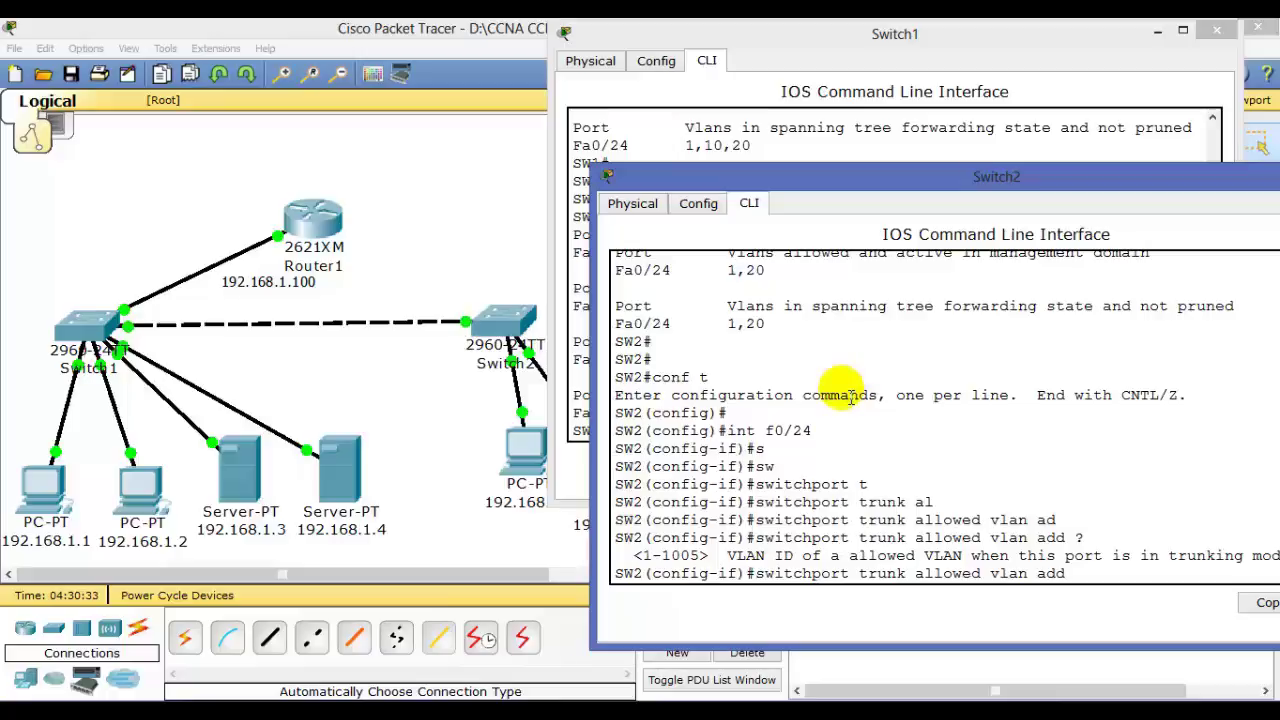
key(Return)
key(Return)
Step: Leave configuration mode, rerun sh interfaces trunk on Switch2, and highlight Fa0/24's updated allowed VLANs
text(end)
key(Return)
text(sh inter)
key(Tab)
text(t)
key(Tab)
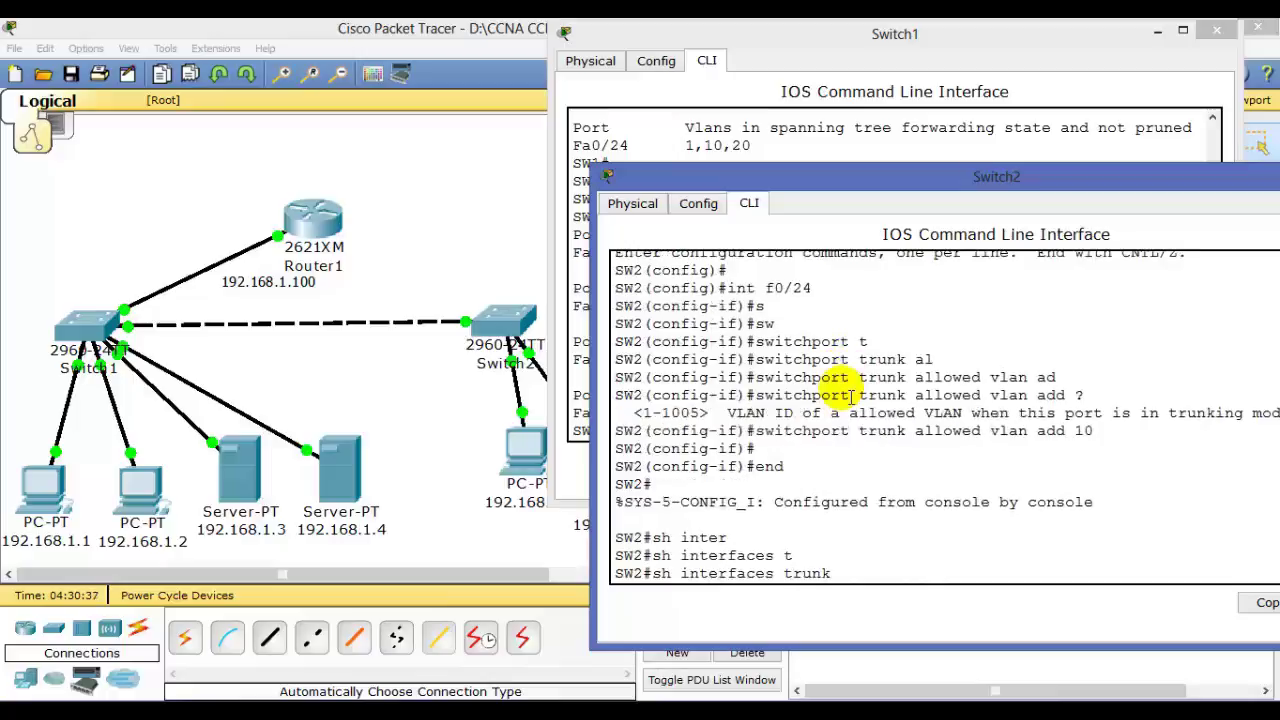
key(Return)
drag(652, 448, 800, 449)
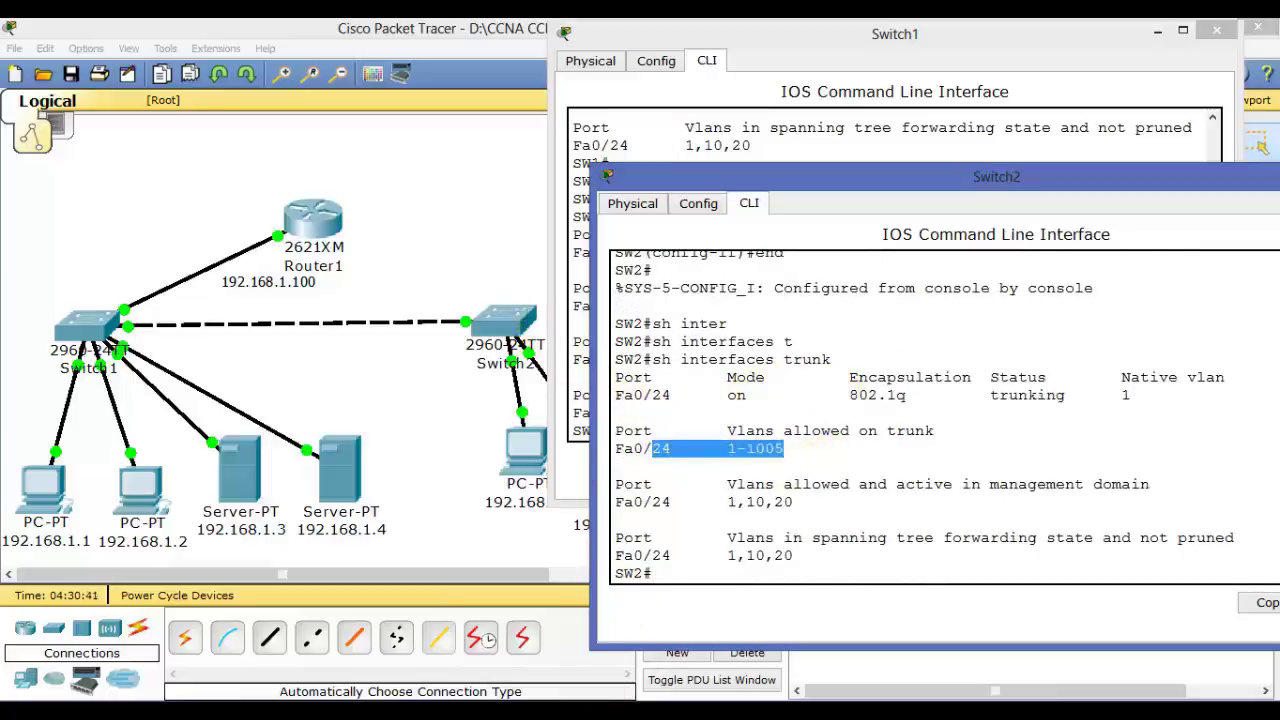
Step: Switch to the command prompt of PC 192.168.1.1 and ping 192.168.1.5 again
mouse_move(491, 663)
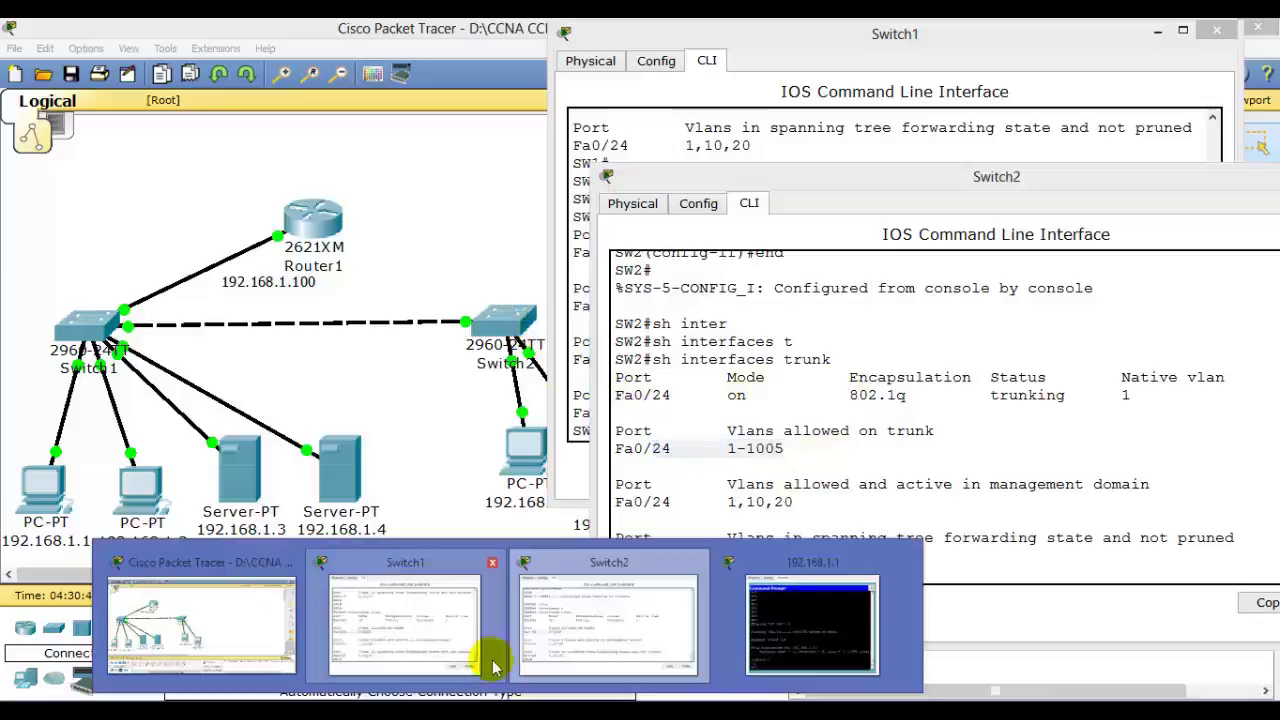
click(850, 630)
key(Return)
key(Up)
key(Return)
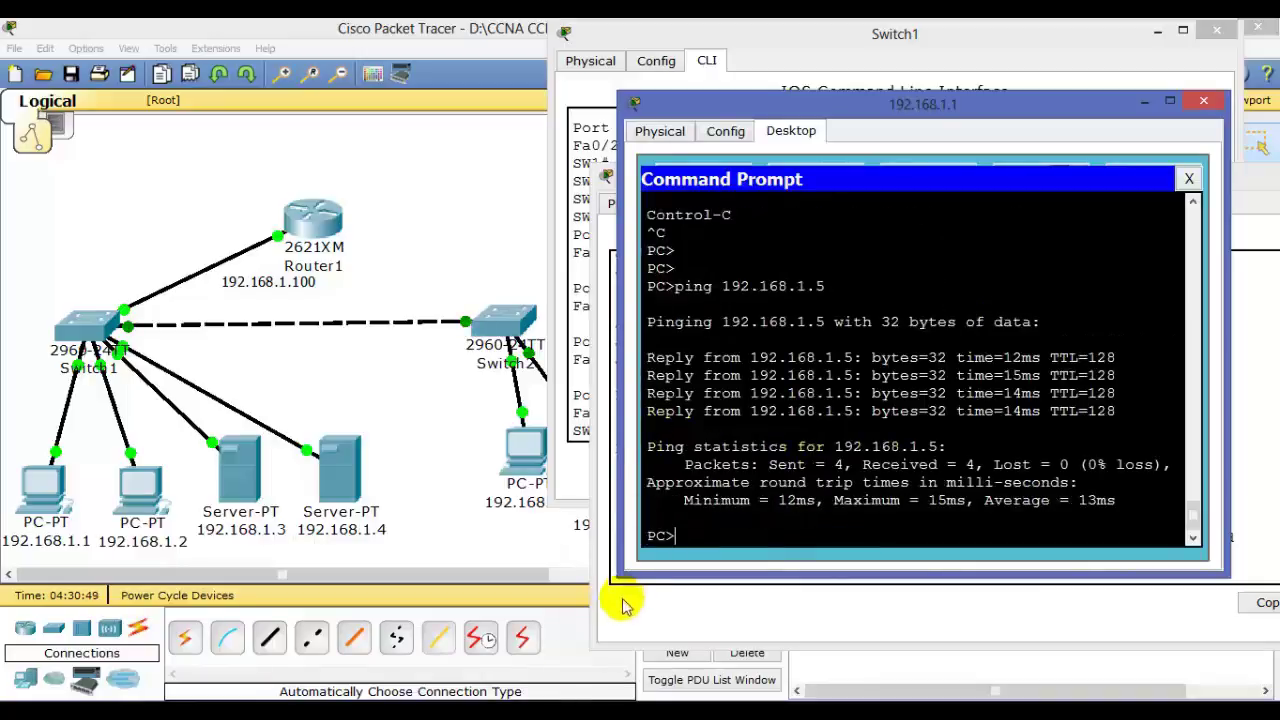
Step: Switch to the Troubleshooting Trunking slide in PowerPoint and highlight the line "Verify Vtp configurations if using"
click(560, 700)
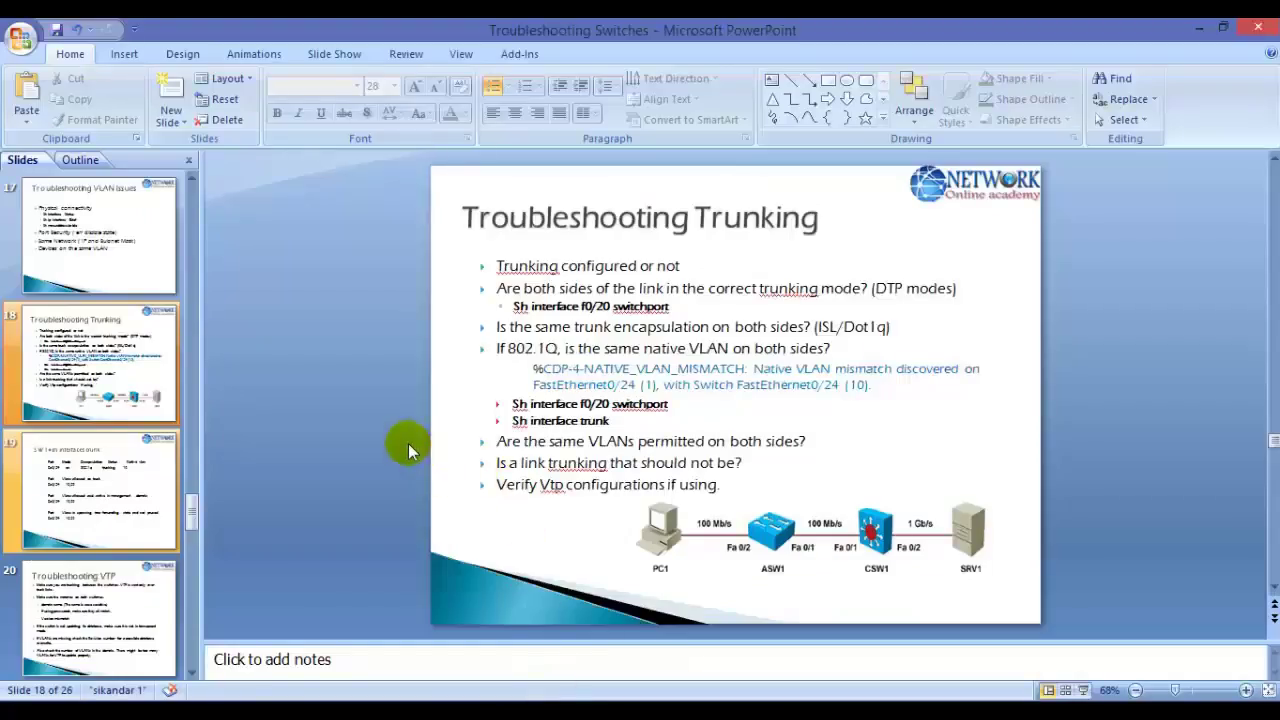
mouse_move(720, 486)
mouse_down()
mouse_move(566, 486)
mouse_move(517, 500)
mouse_up()
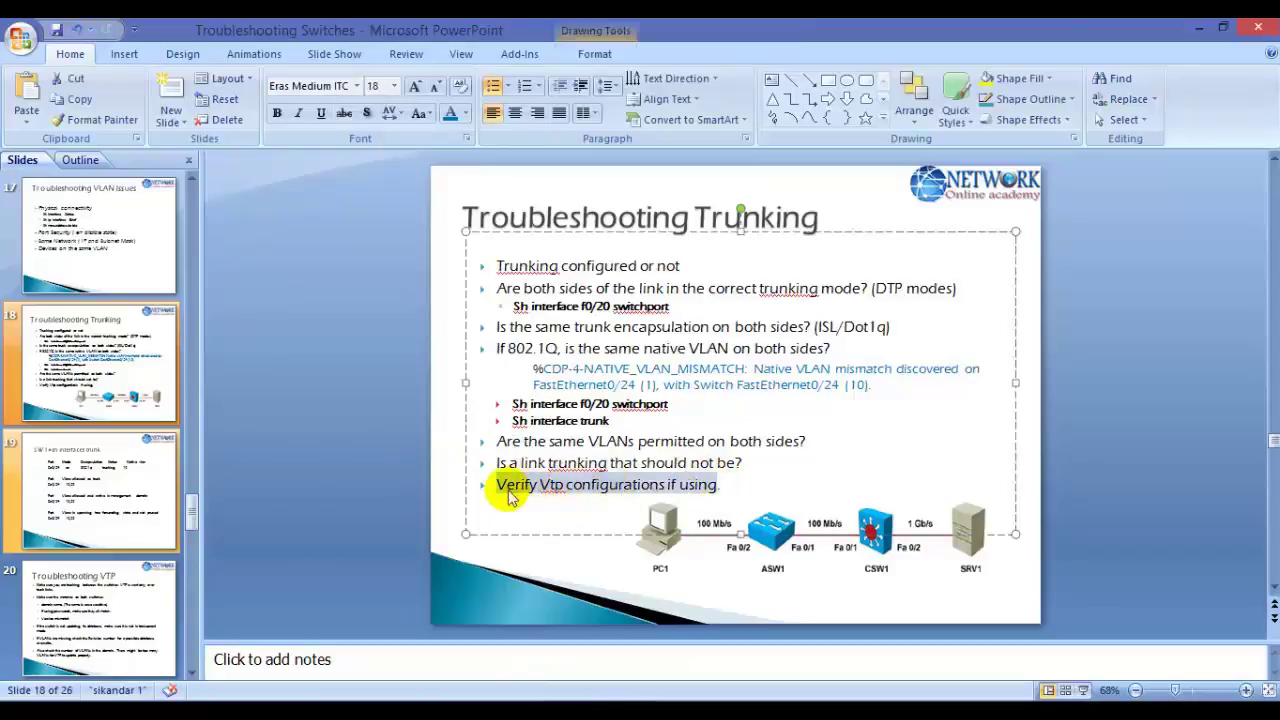